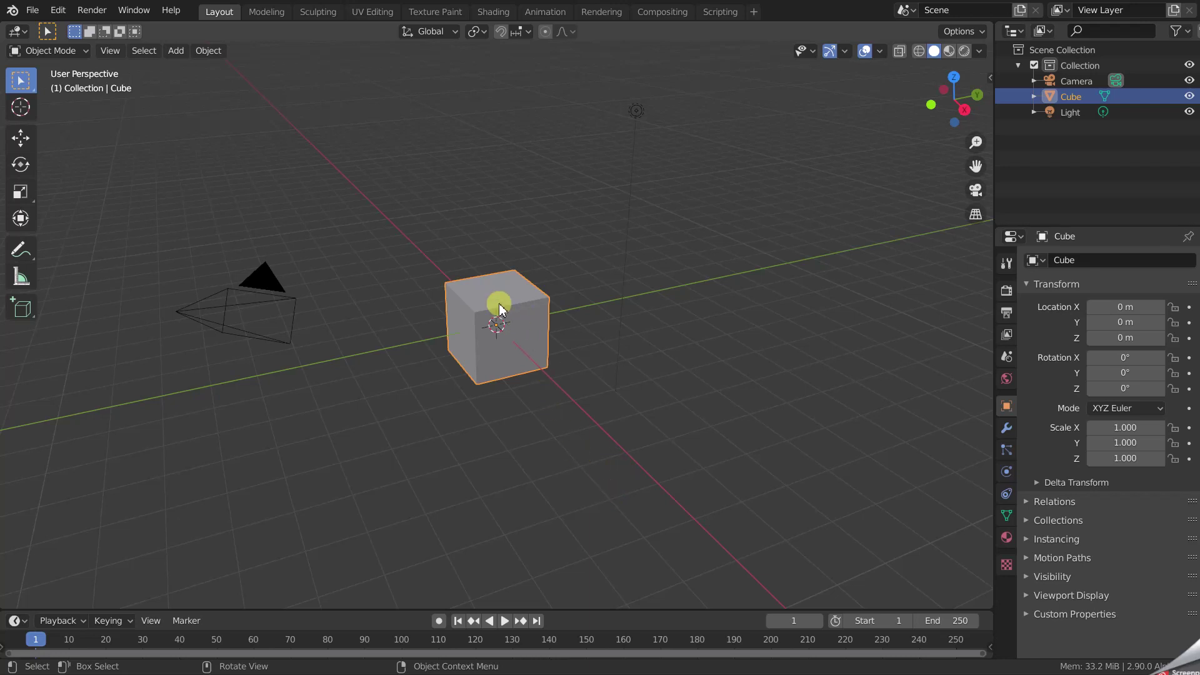
Add a Physics > Ocean modifier to the default cube from Modifier Properties
click(1005, 429)
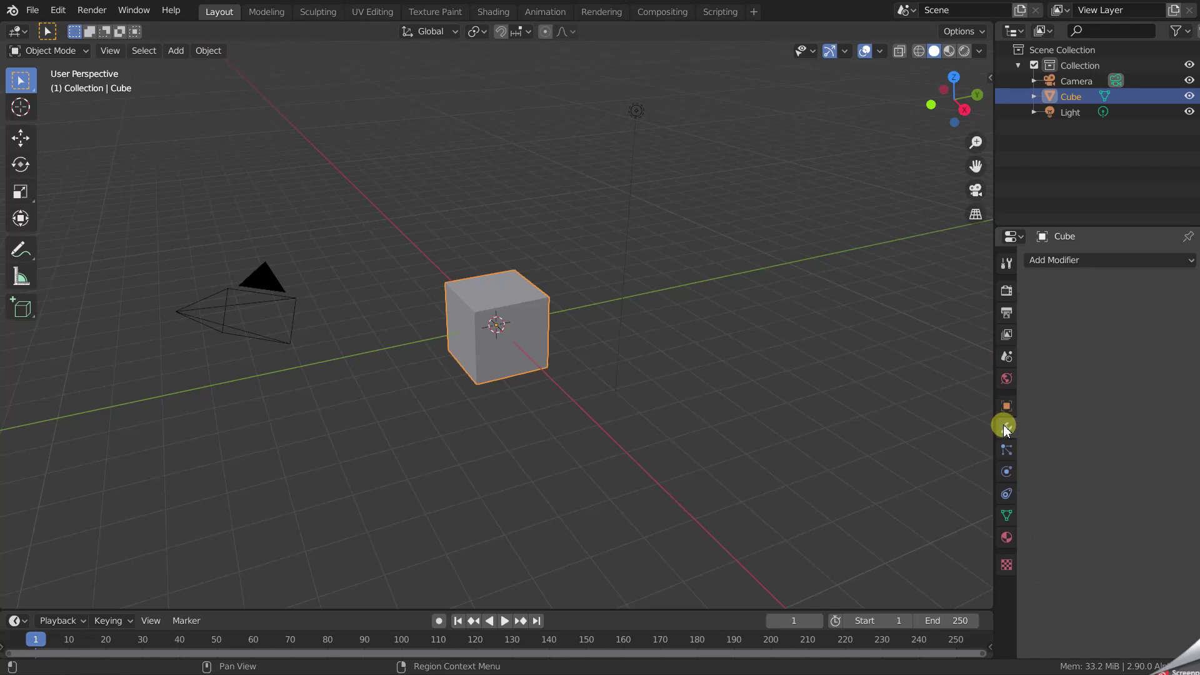
click(1103, 262)
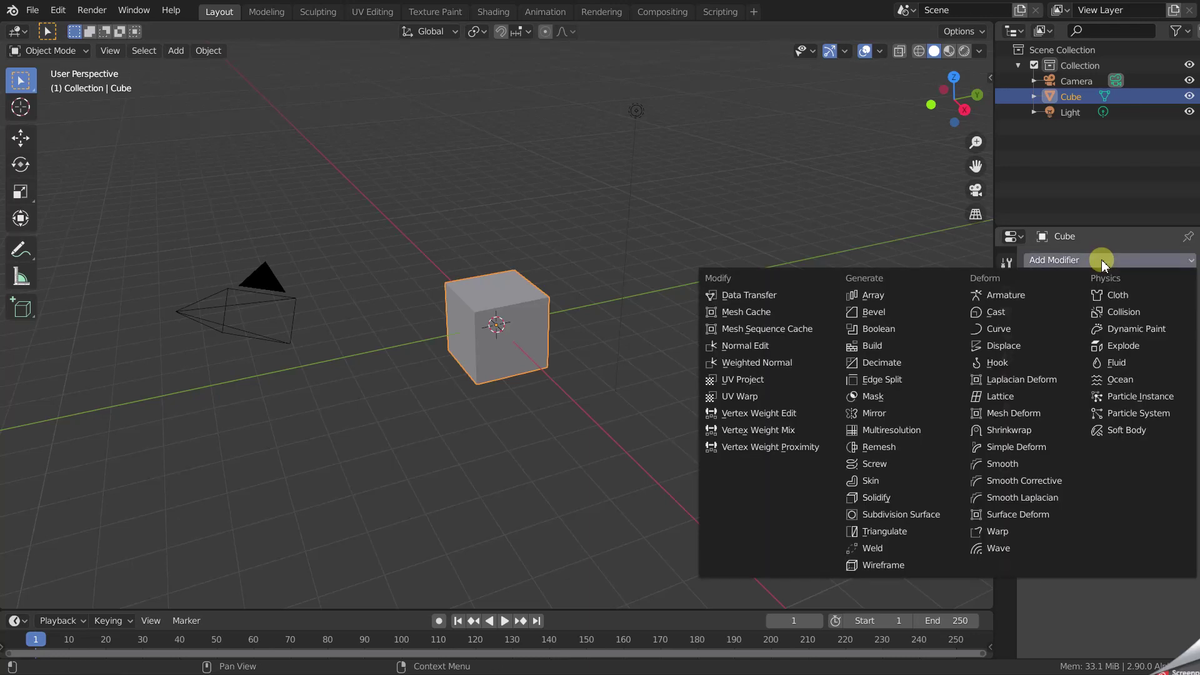
click(1146, 380)
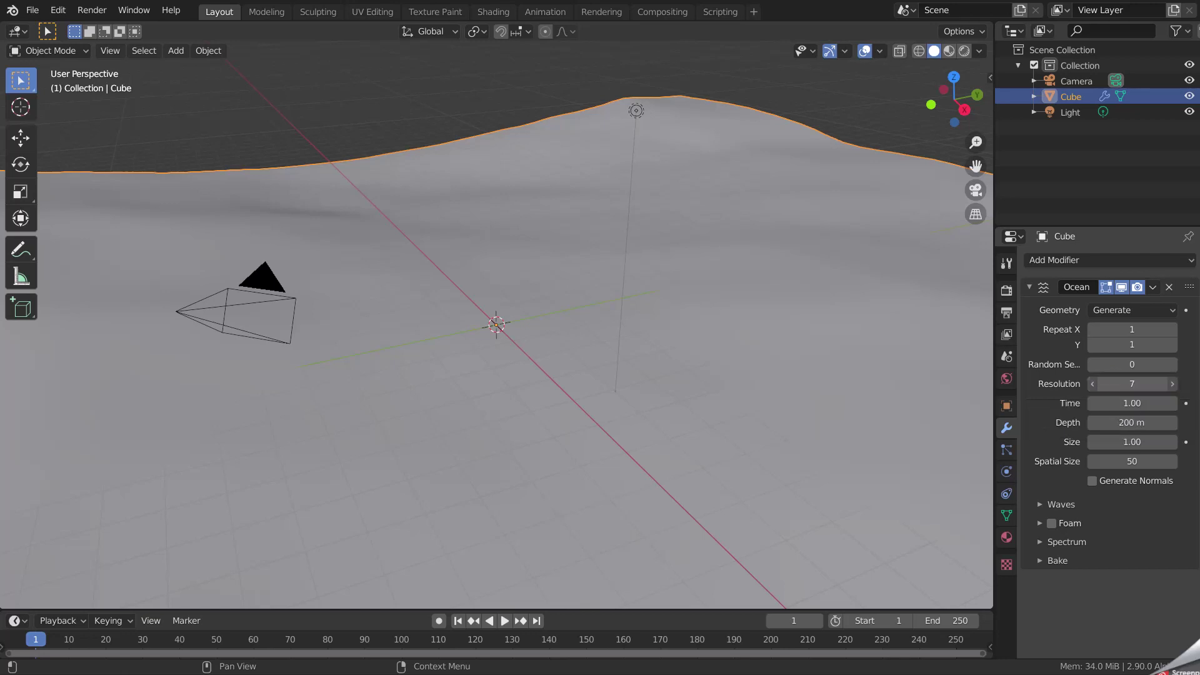
Set Ocean resolution to 15 and spatial size to 30, with wireframe viewport shading
click(1113, 385)
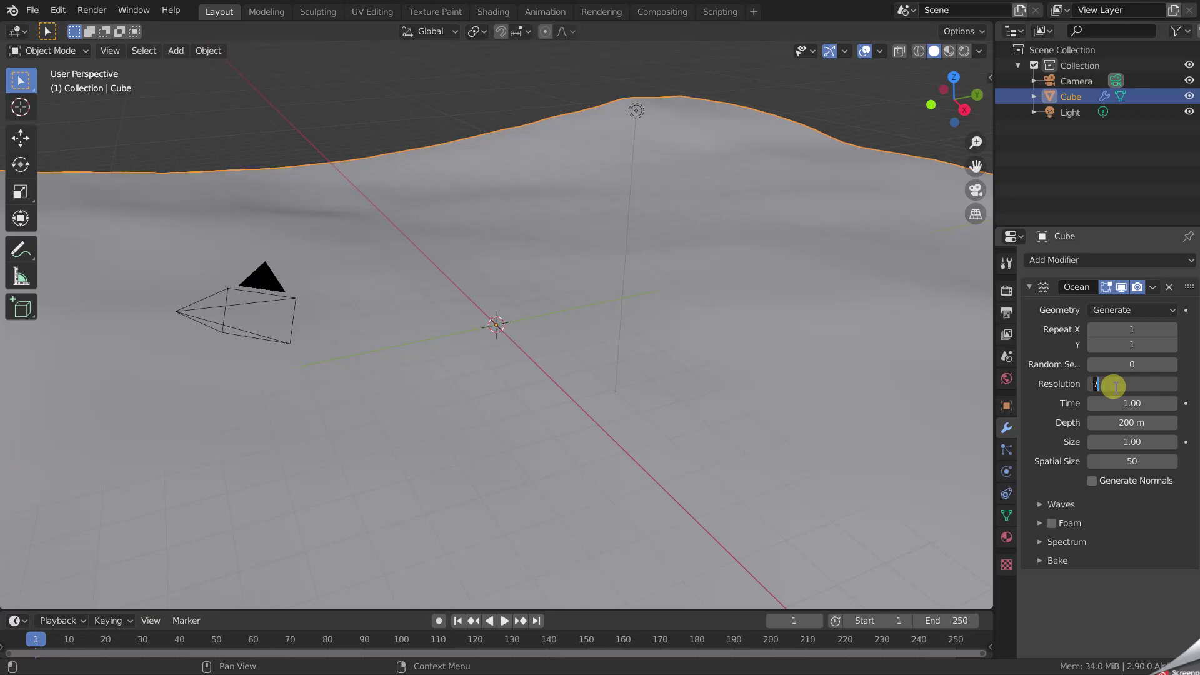
text(15)
key(Return)
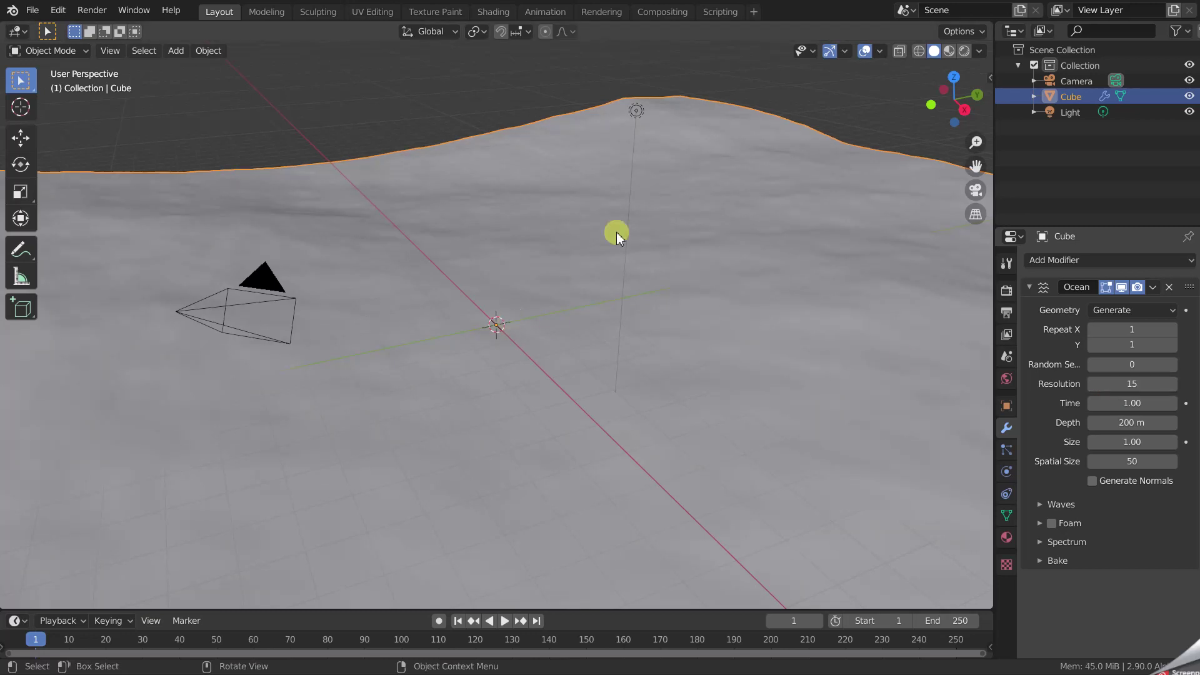
click(919, 52)
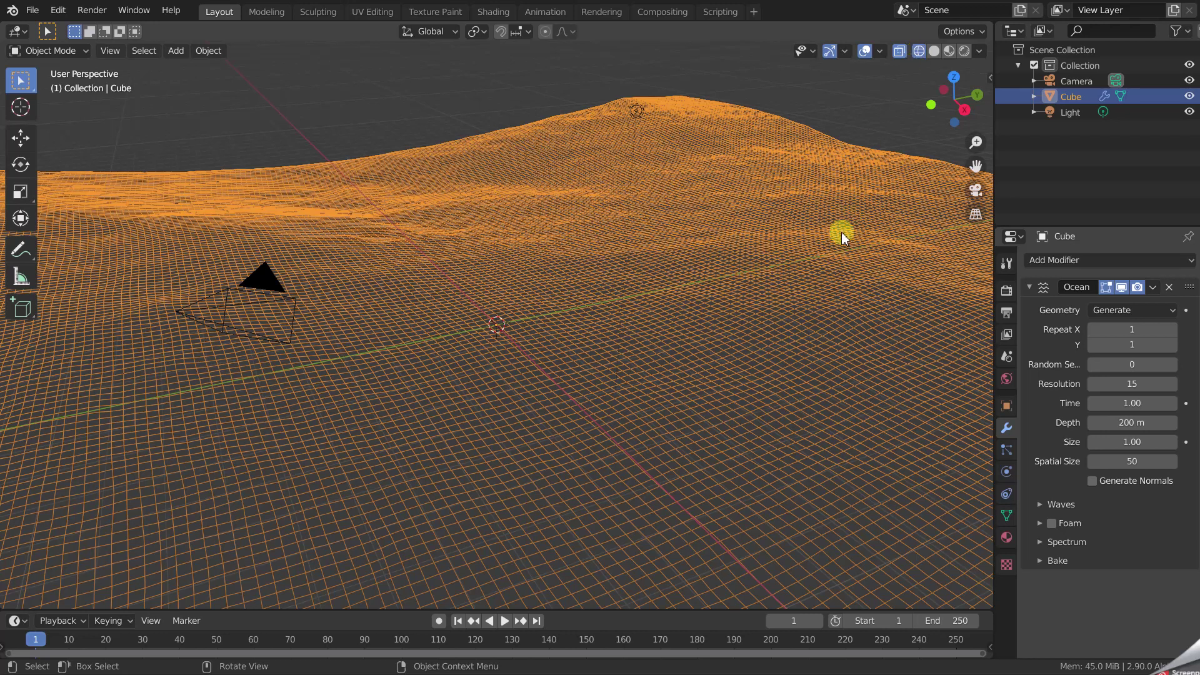
scroll(528, 275, down, 3)
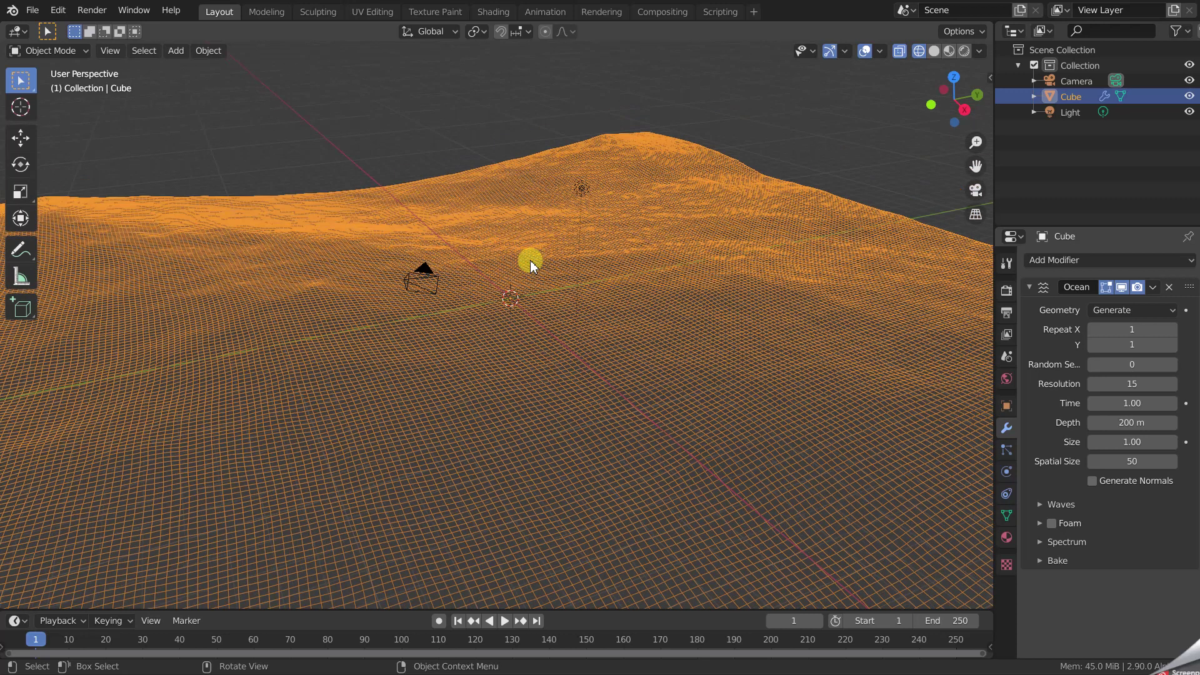
scroll(530, 260, down, 2)
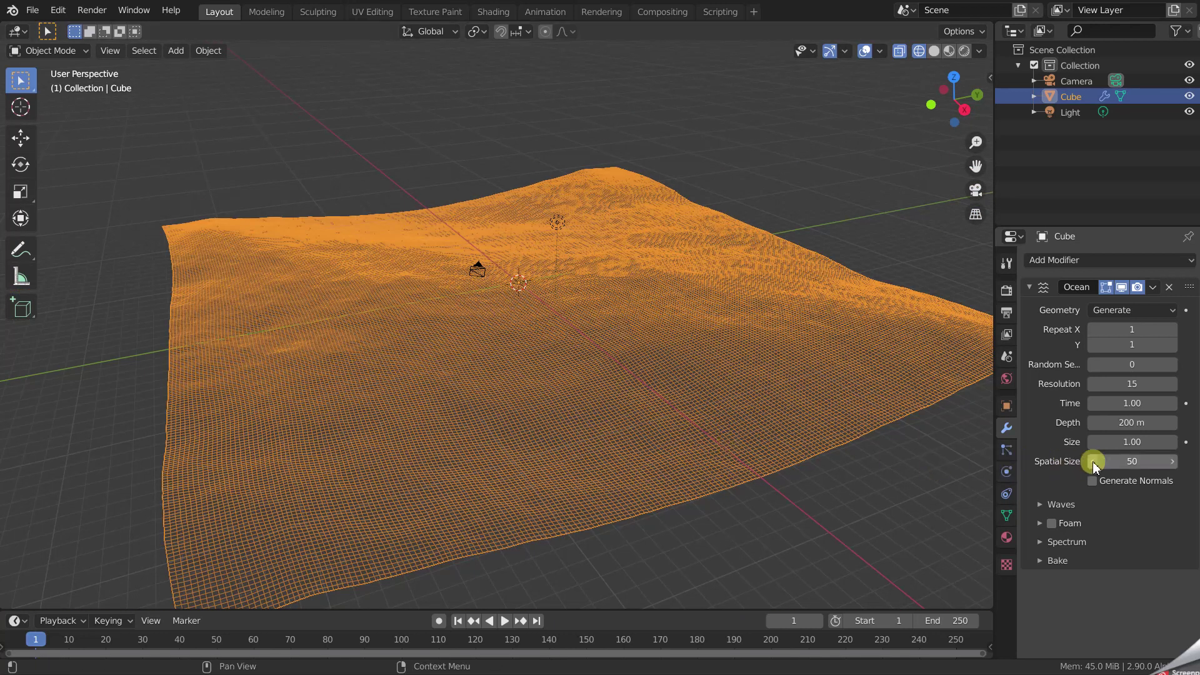
click(1136, 461)
text(30)
key(Return)
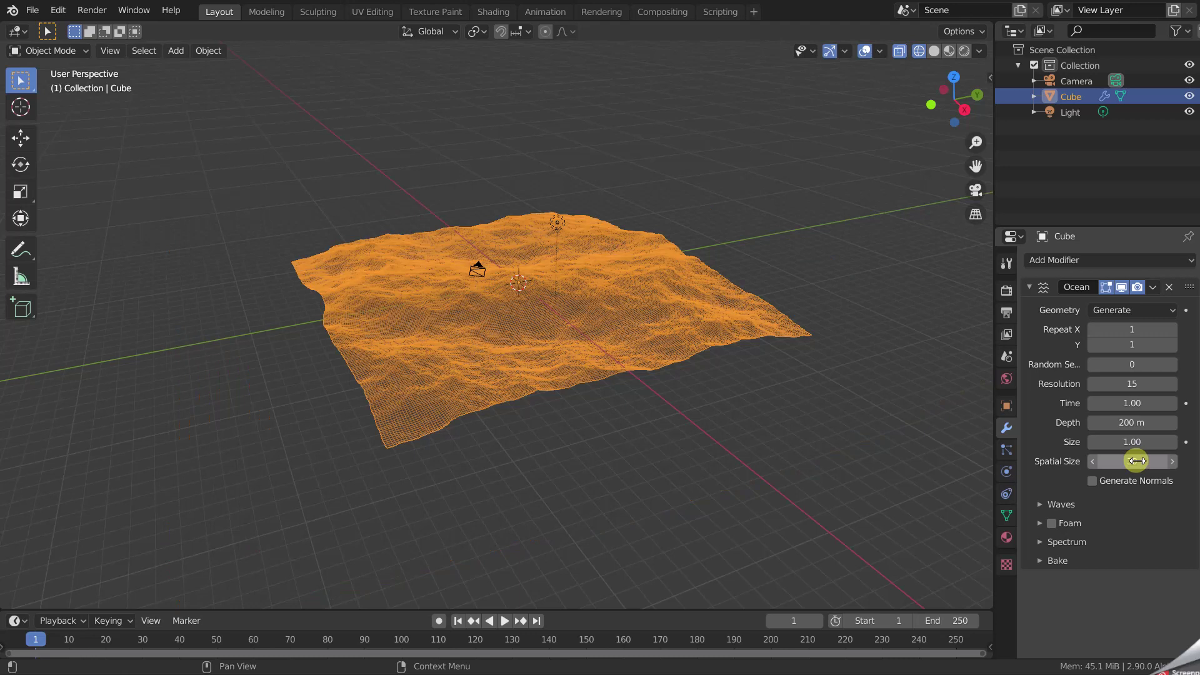
scroll(516, 264, up, 3)
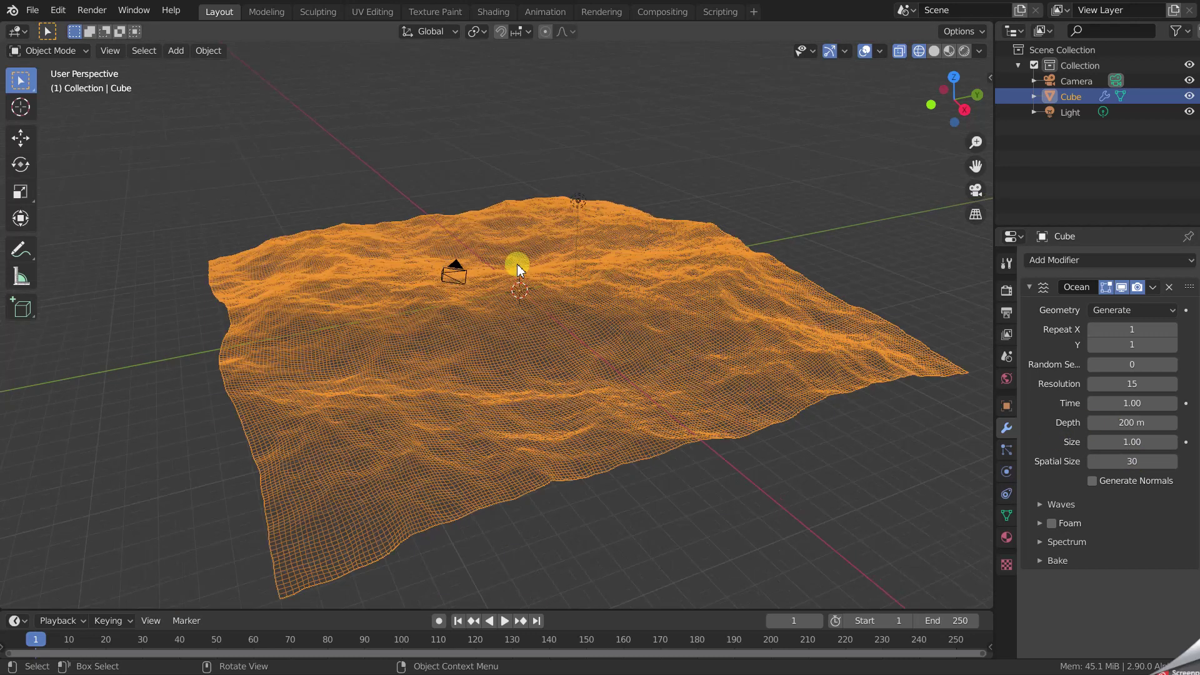
scroll(517, 264, up, 2)
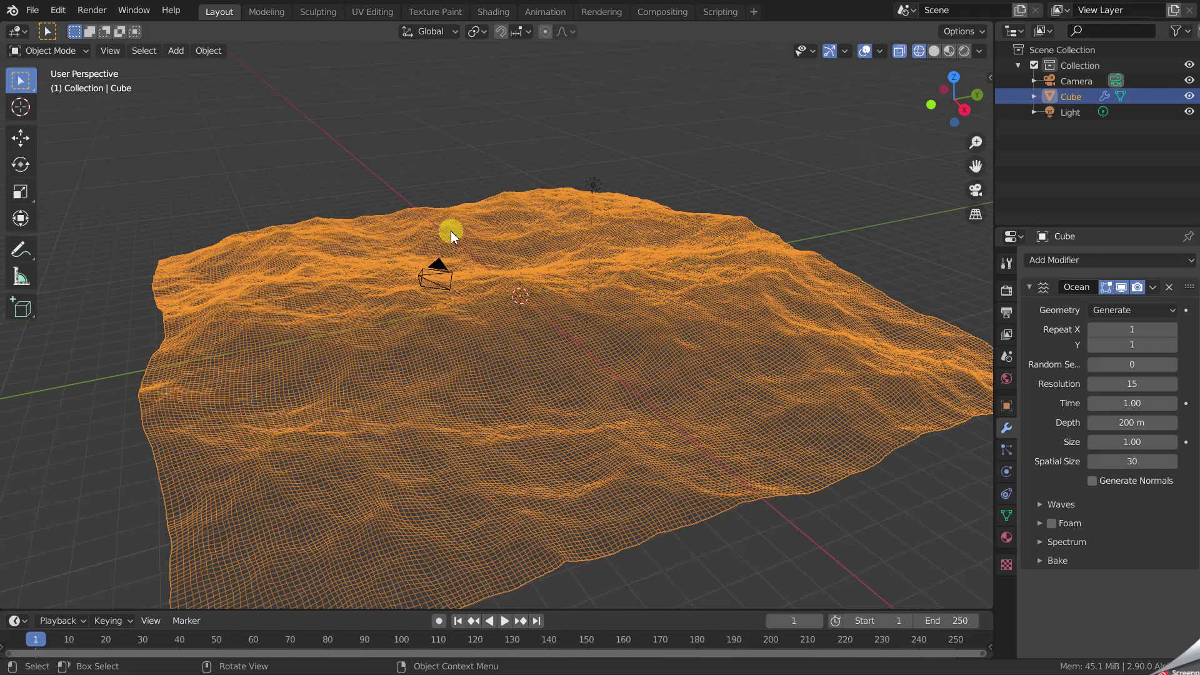
scroll(397, 192, down, 1)
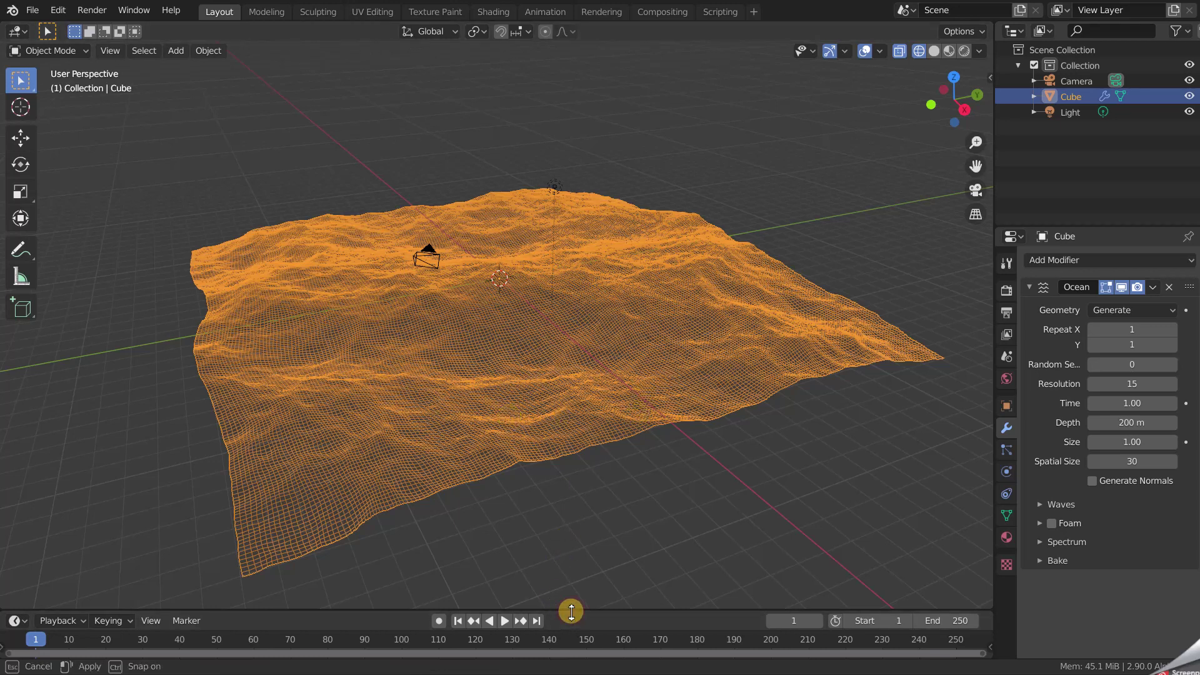
Enlarge the timeline and insert a keyframe for ocean Time 1.00 at frame 1
drag(572, 611, 587, 556)
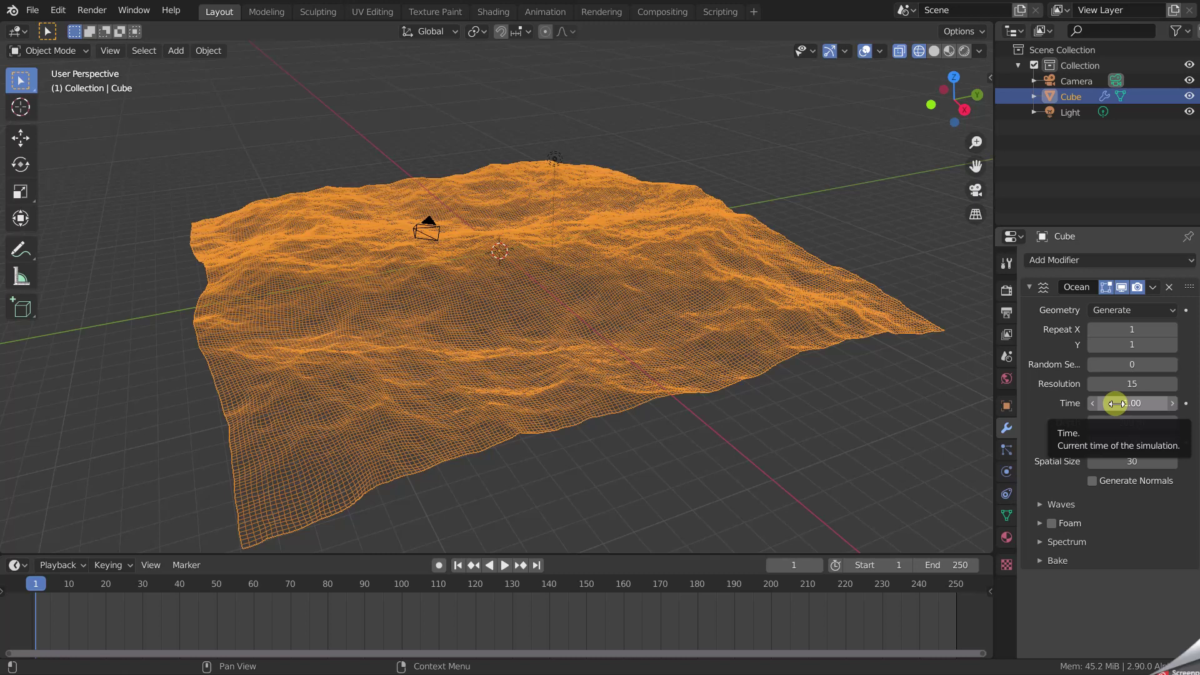
right_click(1116, 403)
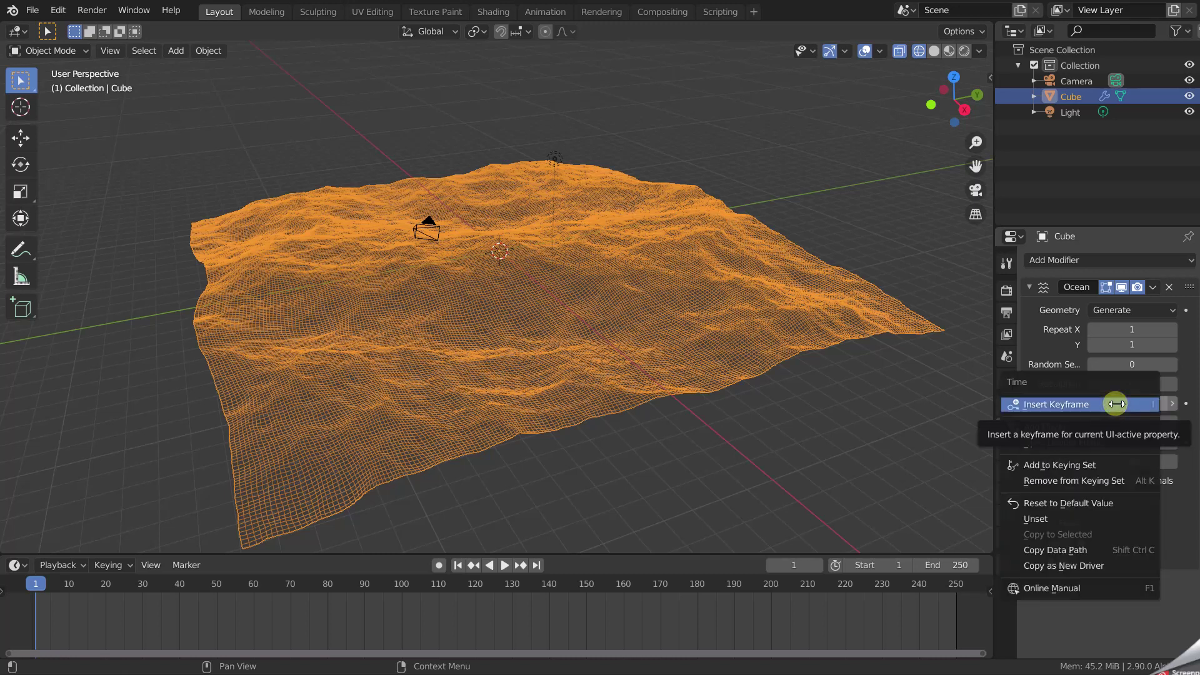
click(1072, 407)
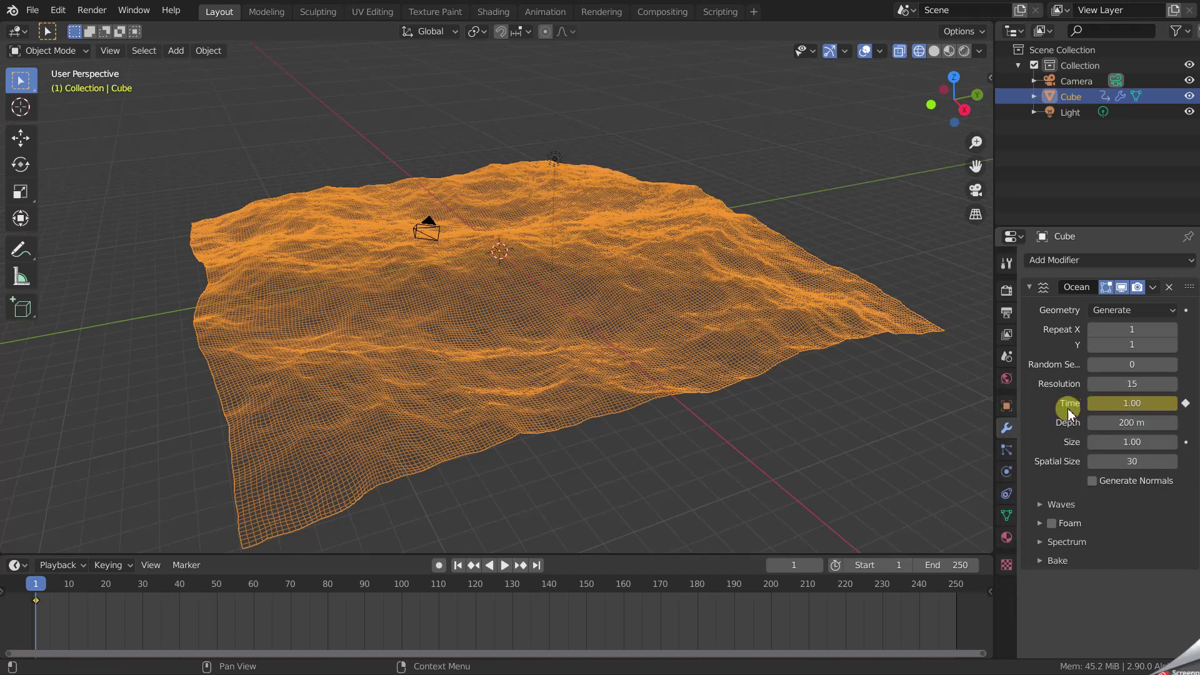
On frame 250, set ocean Time to 50 and insert a keyframe for it
click(536, 566)
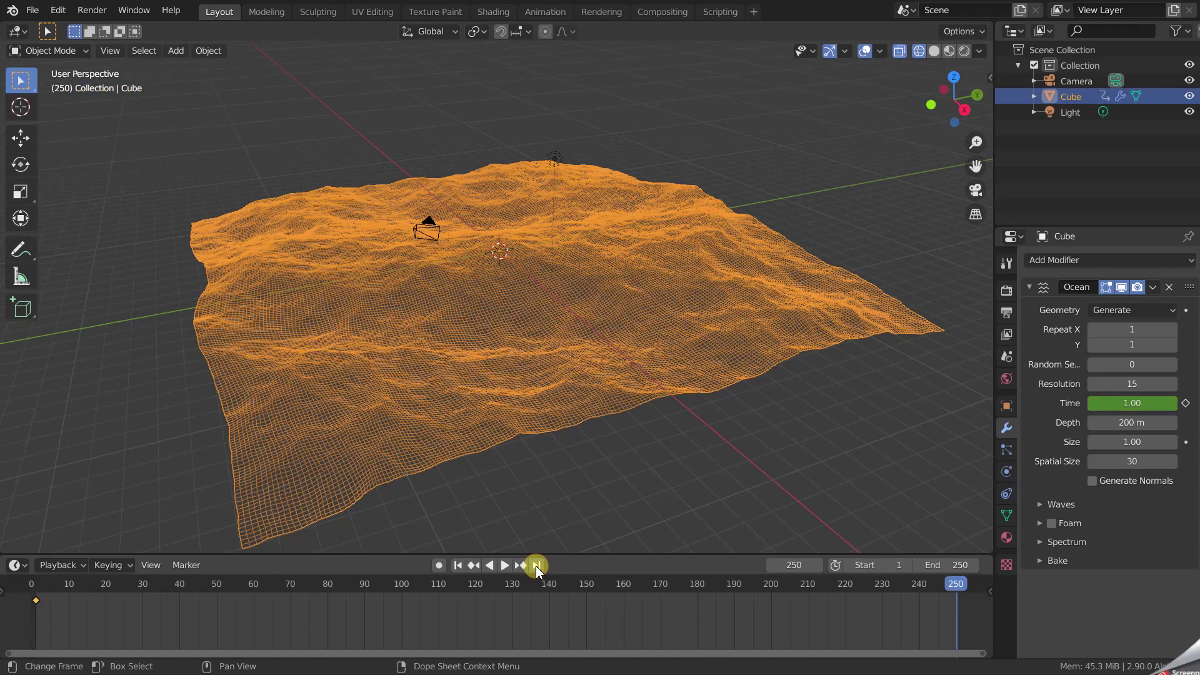
click(1123, 405)
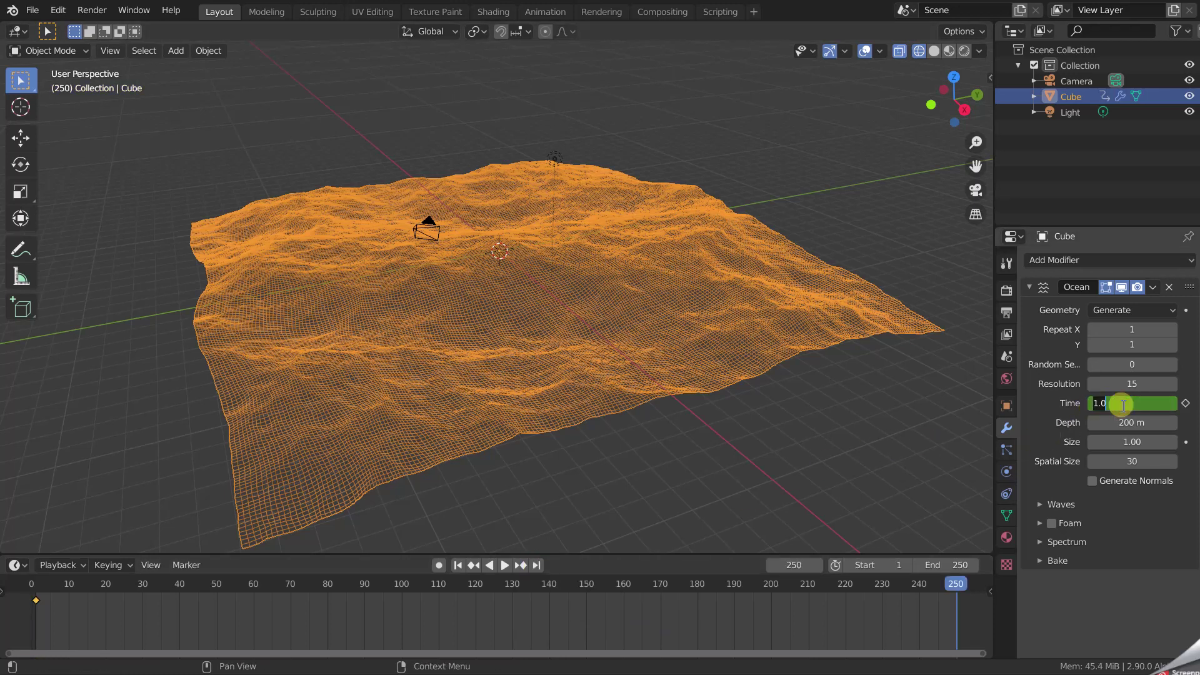
text(20)
drag(1122, 404, 1072, 410)
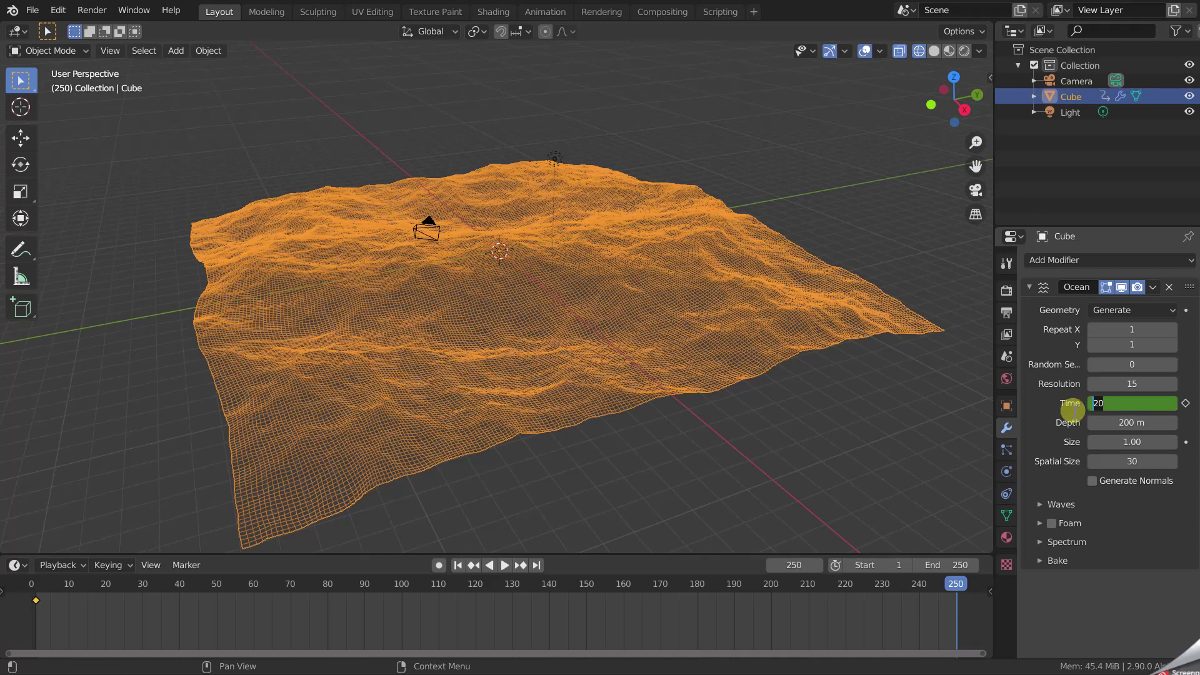
text(50)
key(Return)
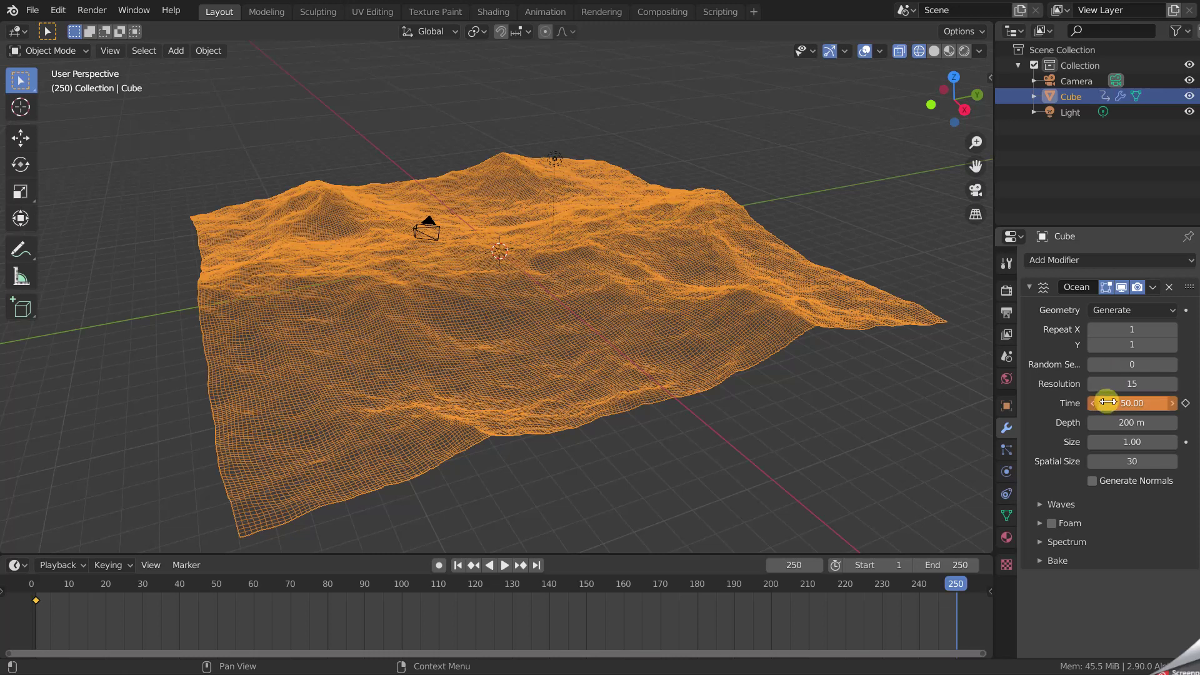
right_click(1107, 403)
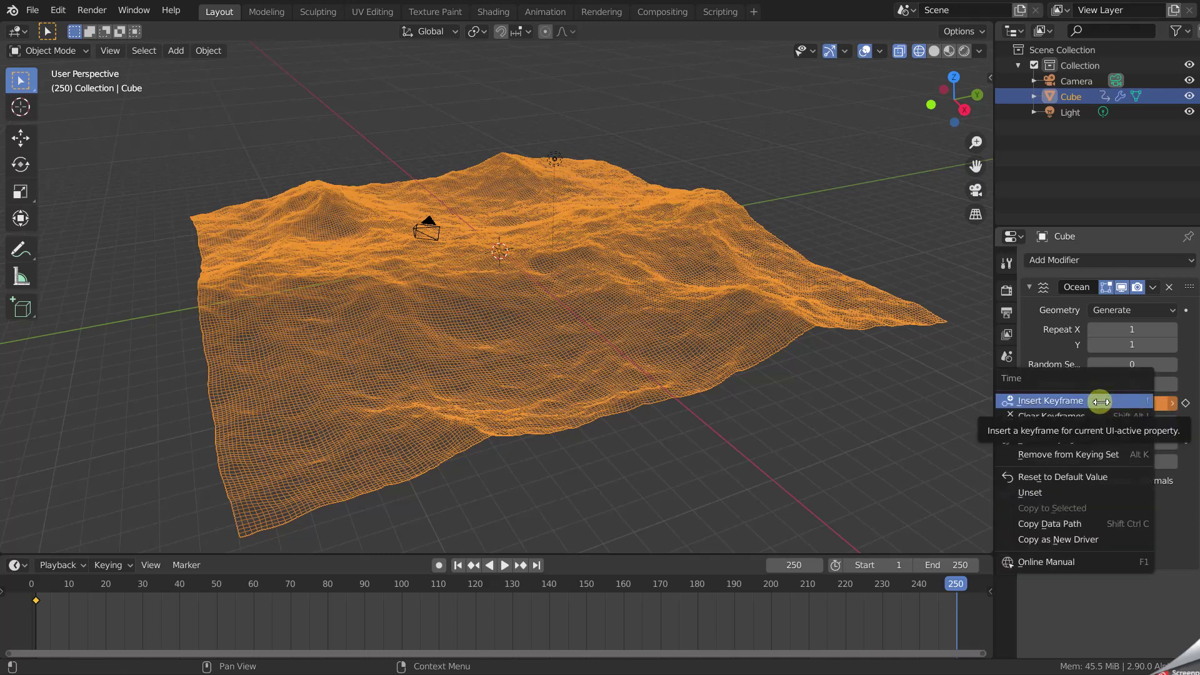
click(1099, 401)
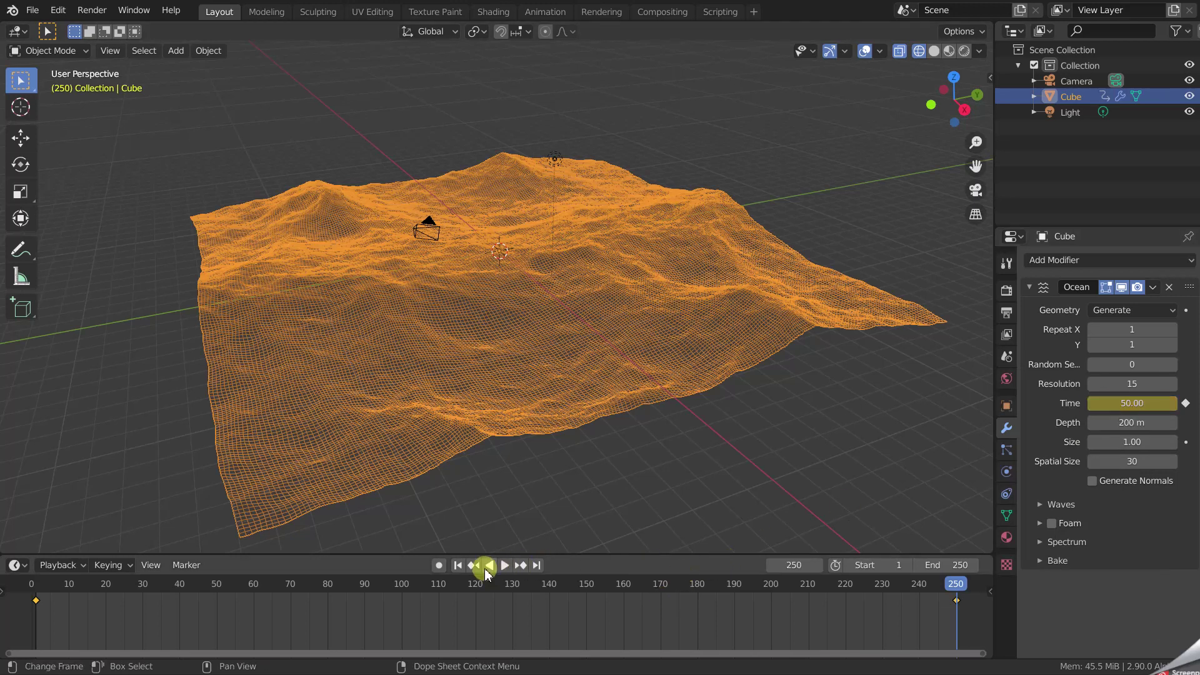
Play the ocean wave animation from frame 1, then stop it
click(458, 566)
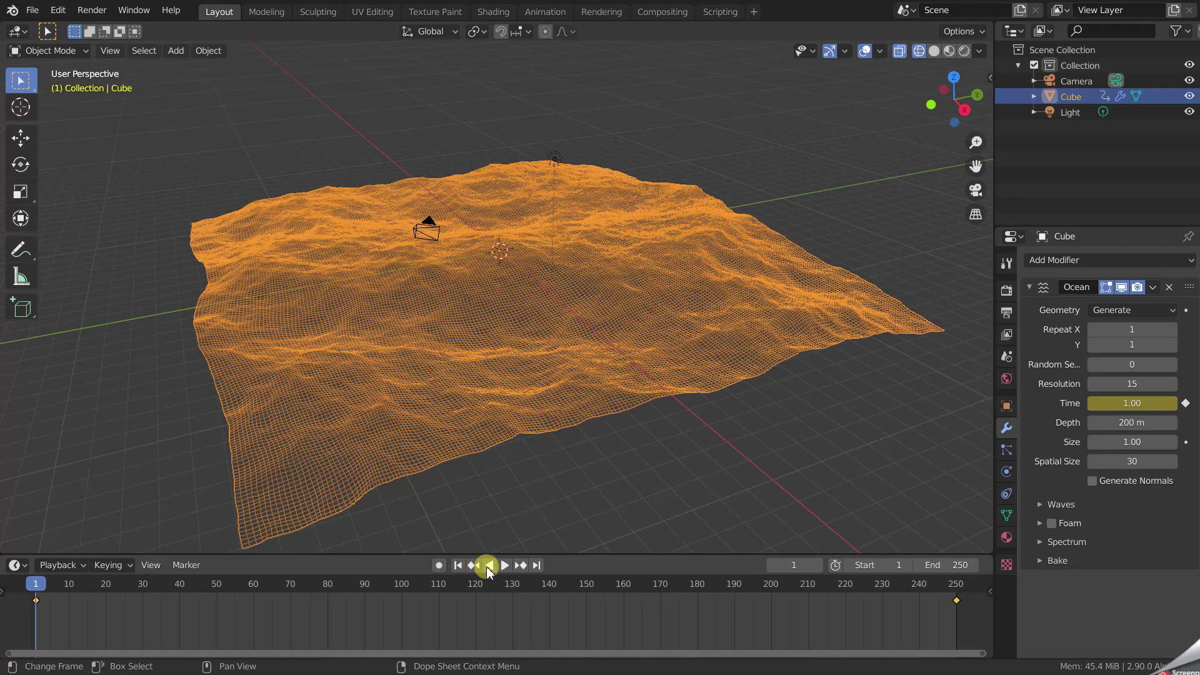
click(504, 565)
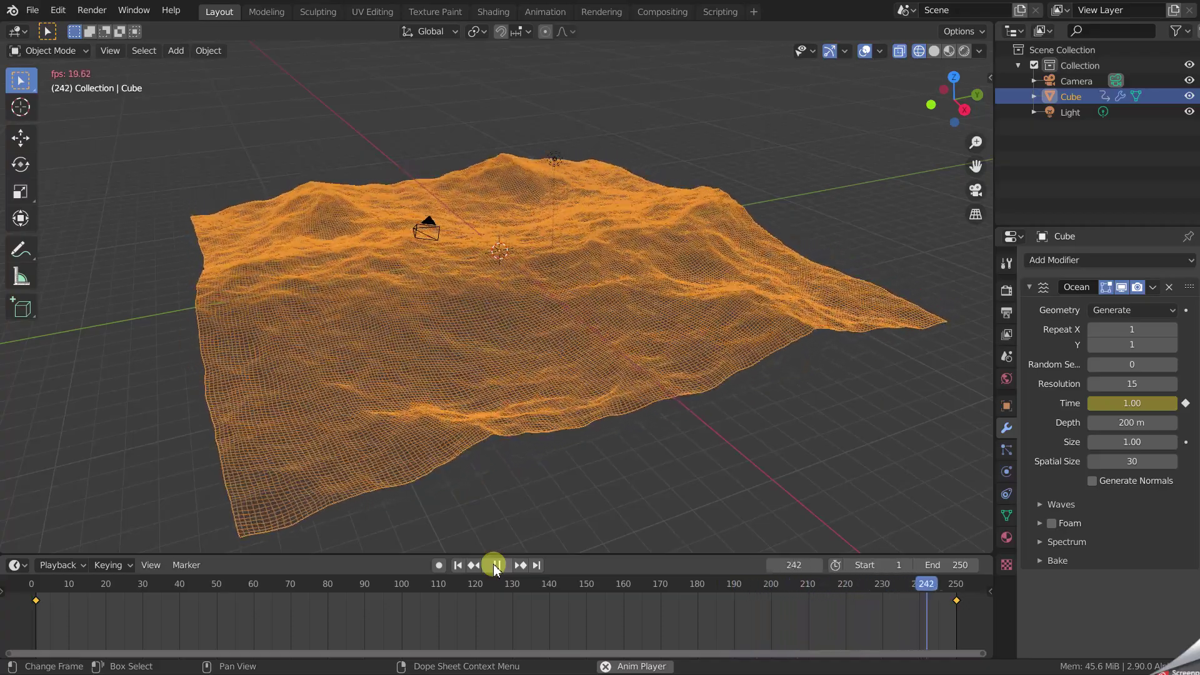
click(494, 566)
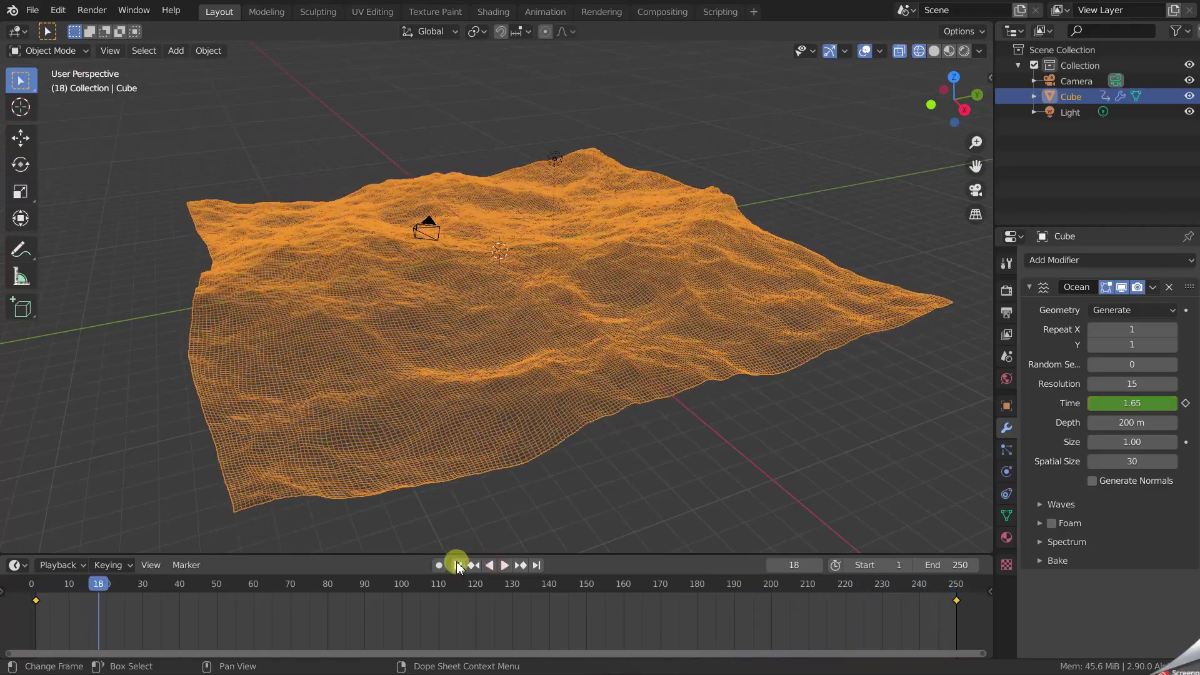
click(458, 567)
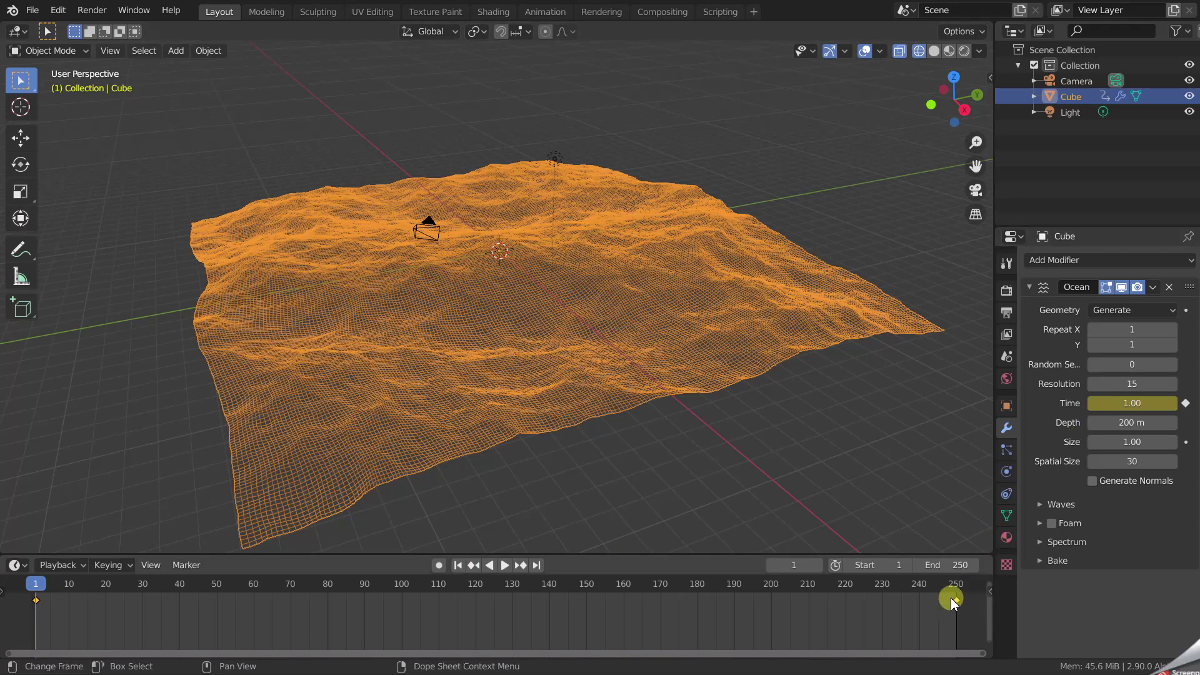
Enter ocean Time 10 on frame 250, then preview the animation from frame 1
click(536, 564)
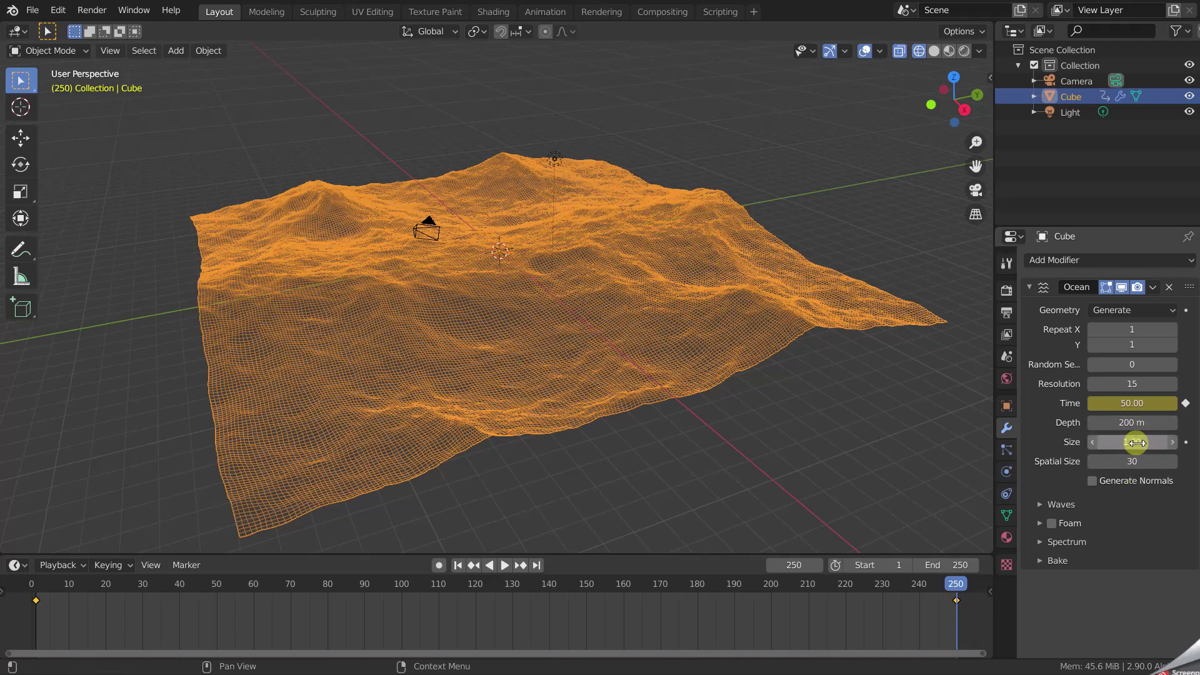
click(1141, 405)
text(10)
key(Return)
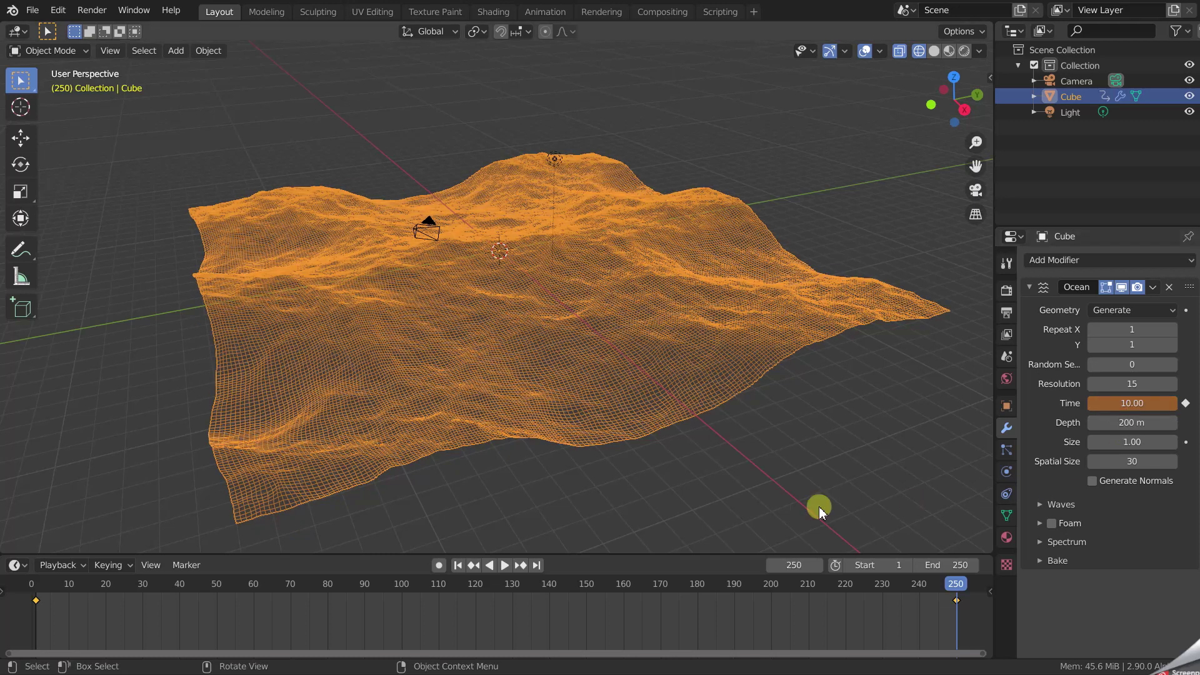
click(459, 565)
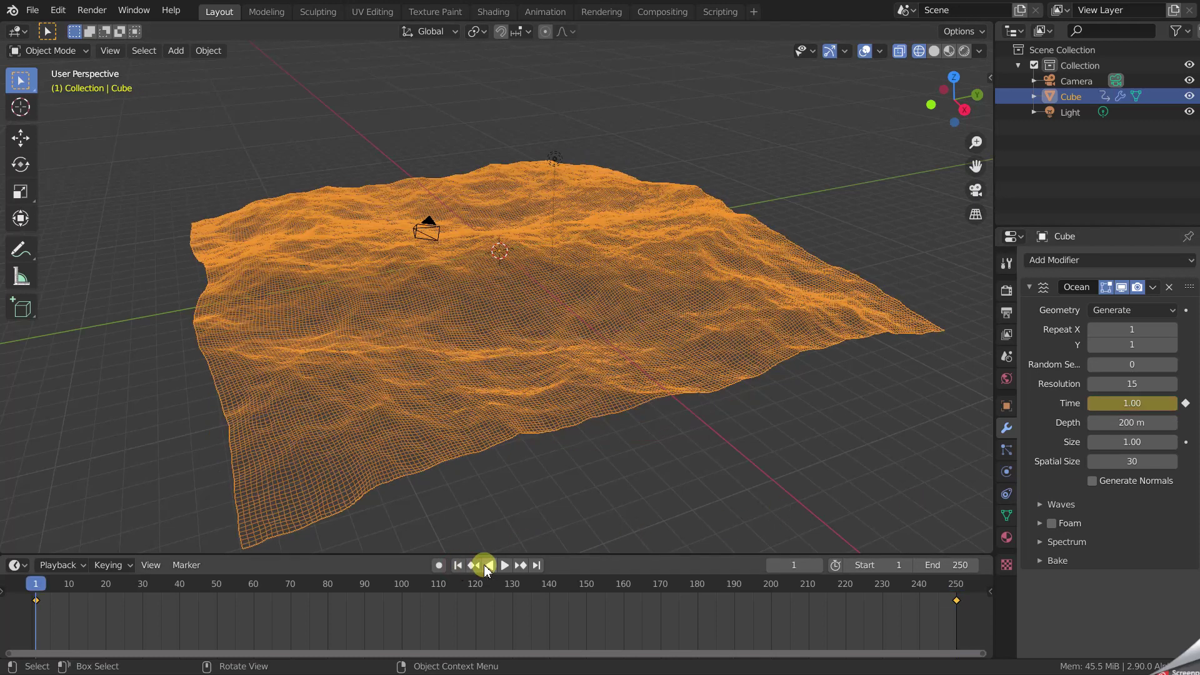
click(503, 565)
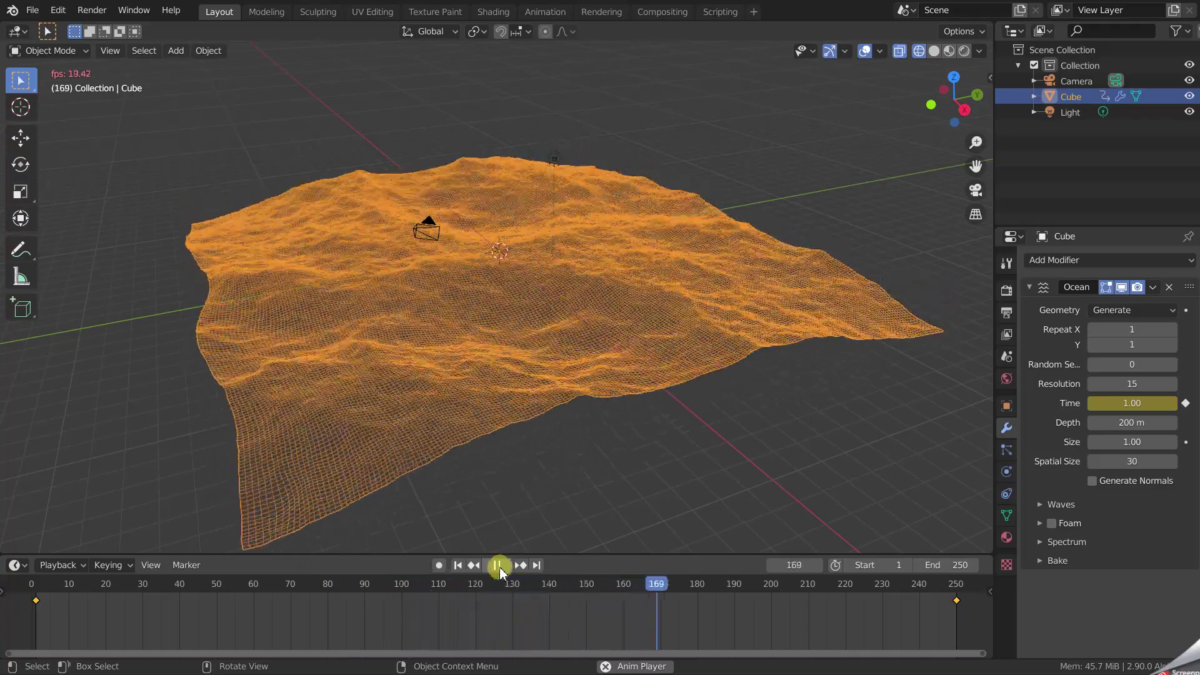
click(496, 564)
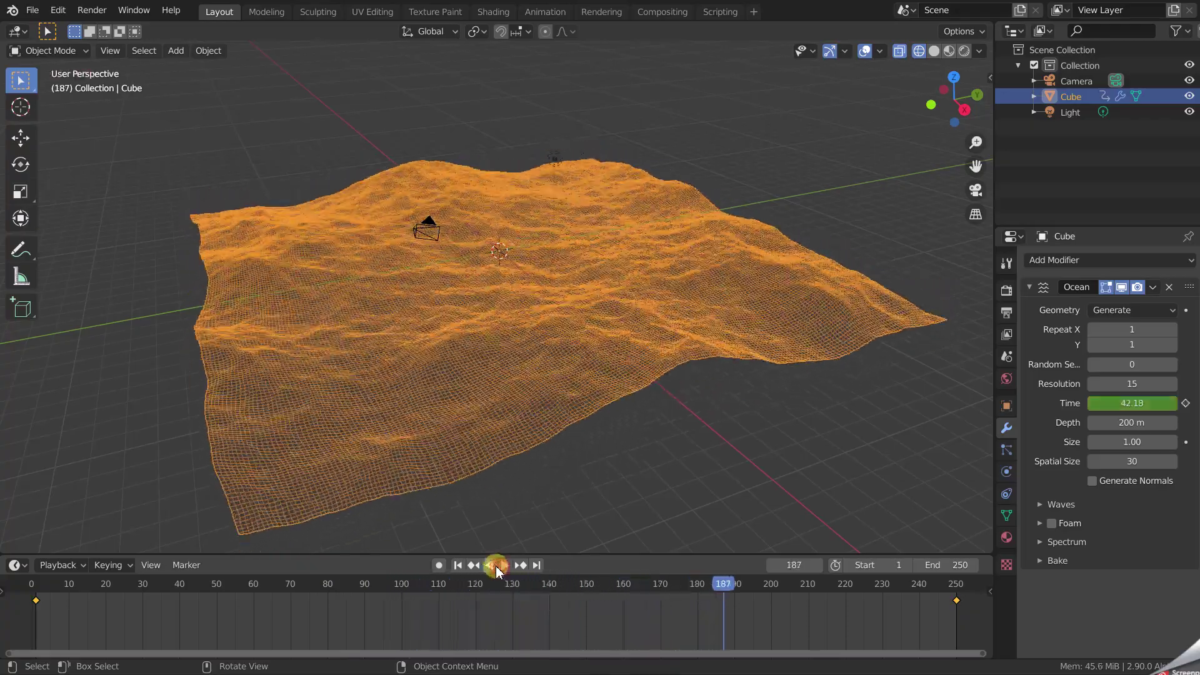
click(457, 565)
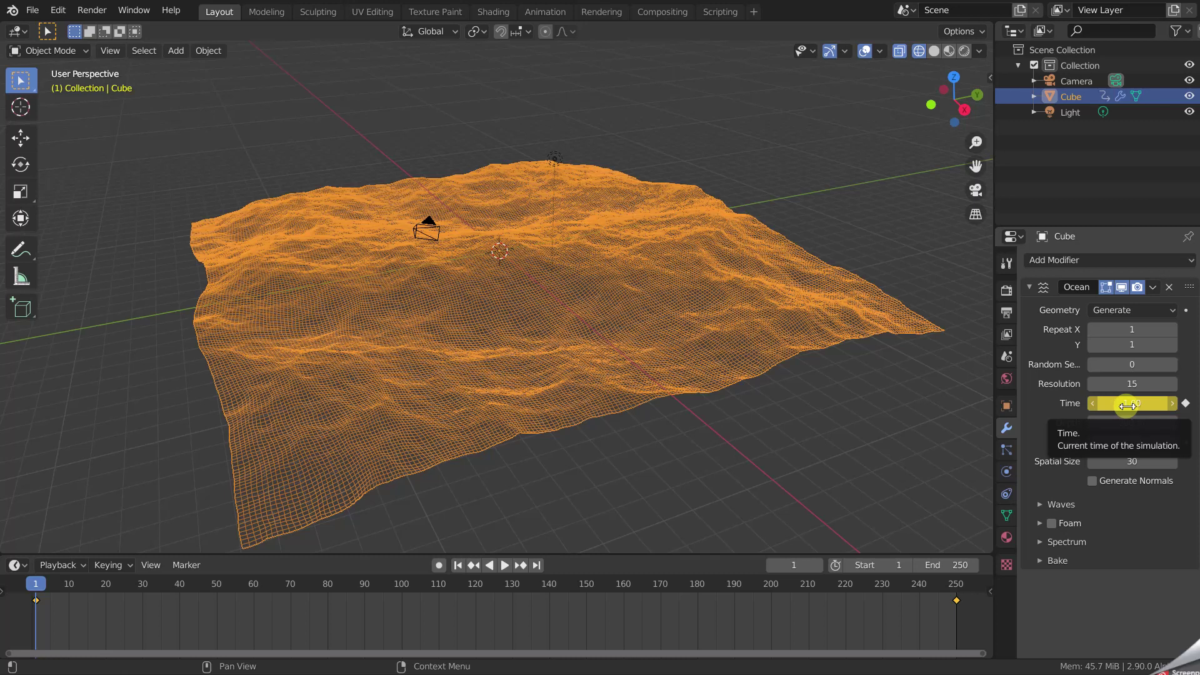
Change the ocean Time on frame 250 to 3.00
click(535, 566)
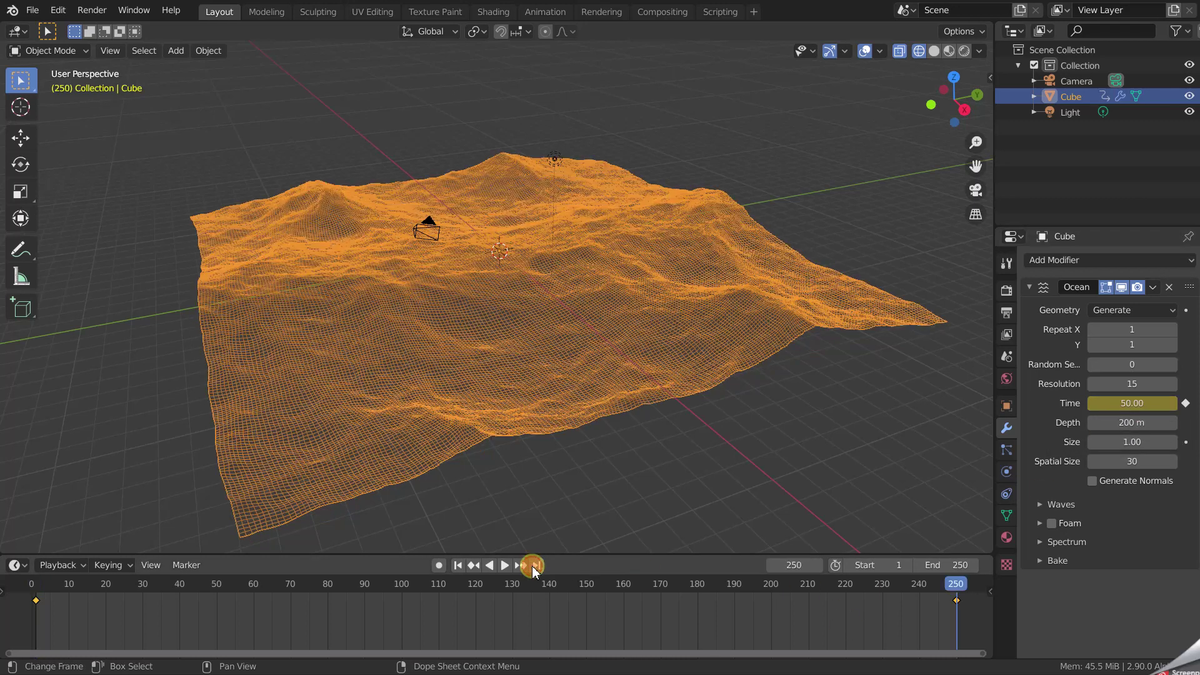
click(1111, 403)
text(3)
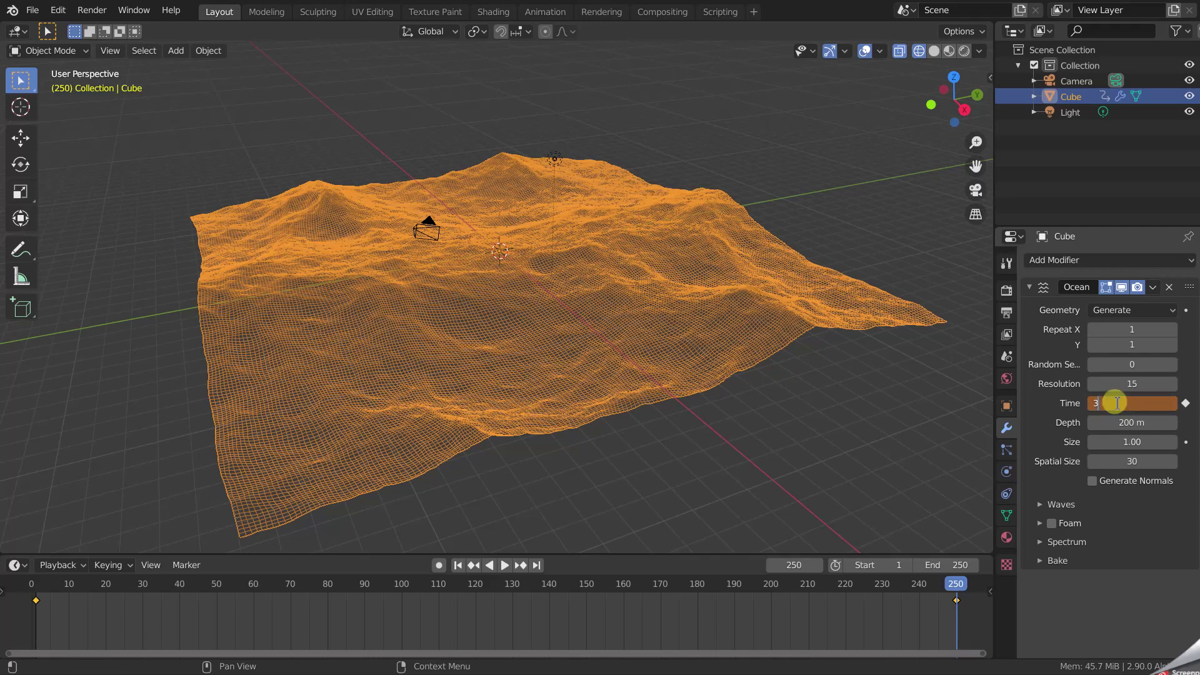
key(Return)
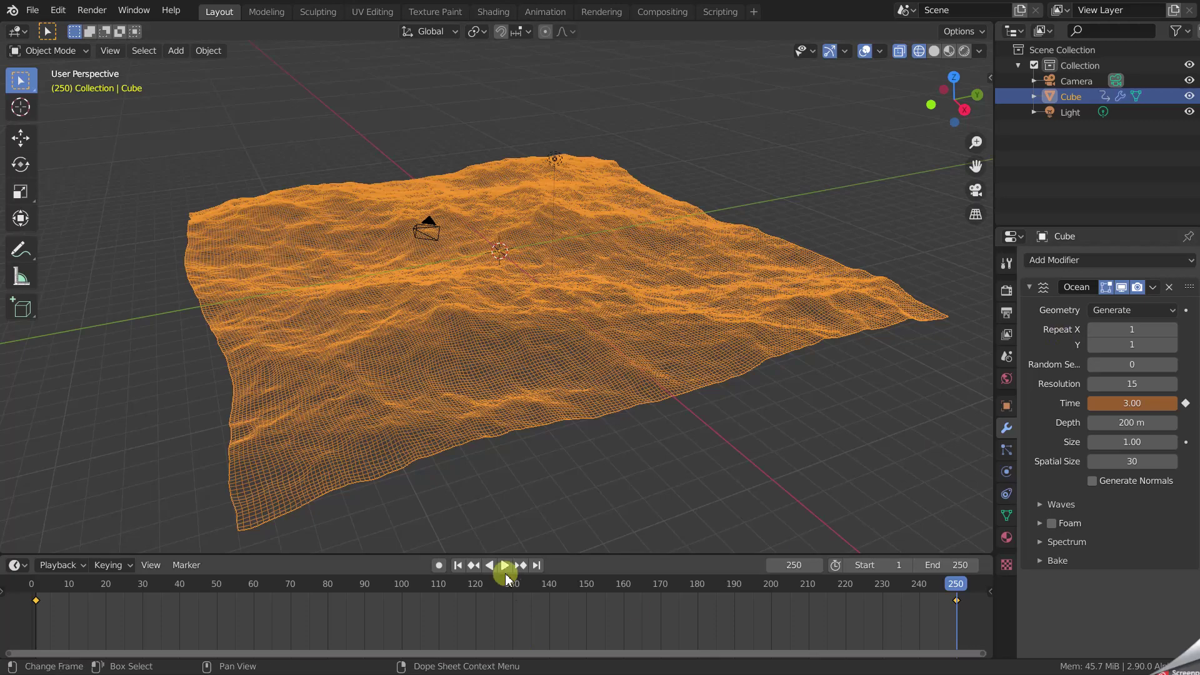
Play the ocean animation from frame 1 with the revised Time keys
click(458, 566)
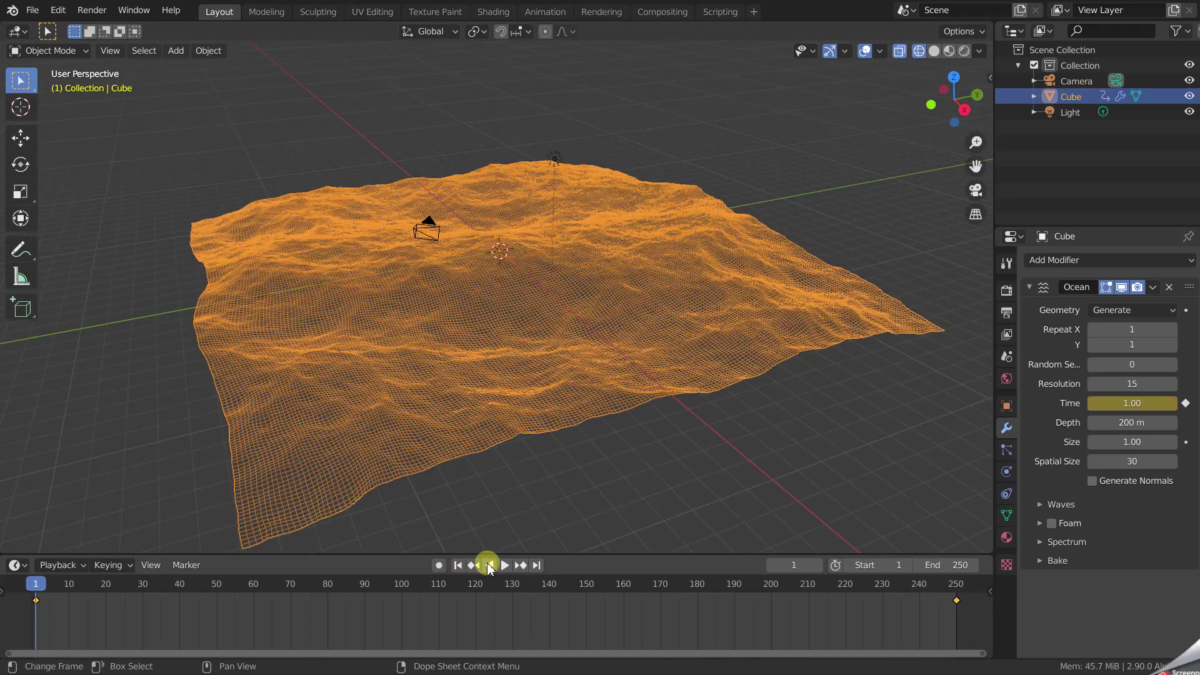
click(504, 565)
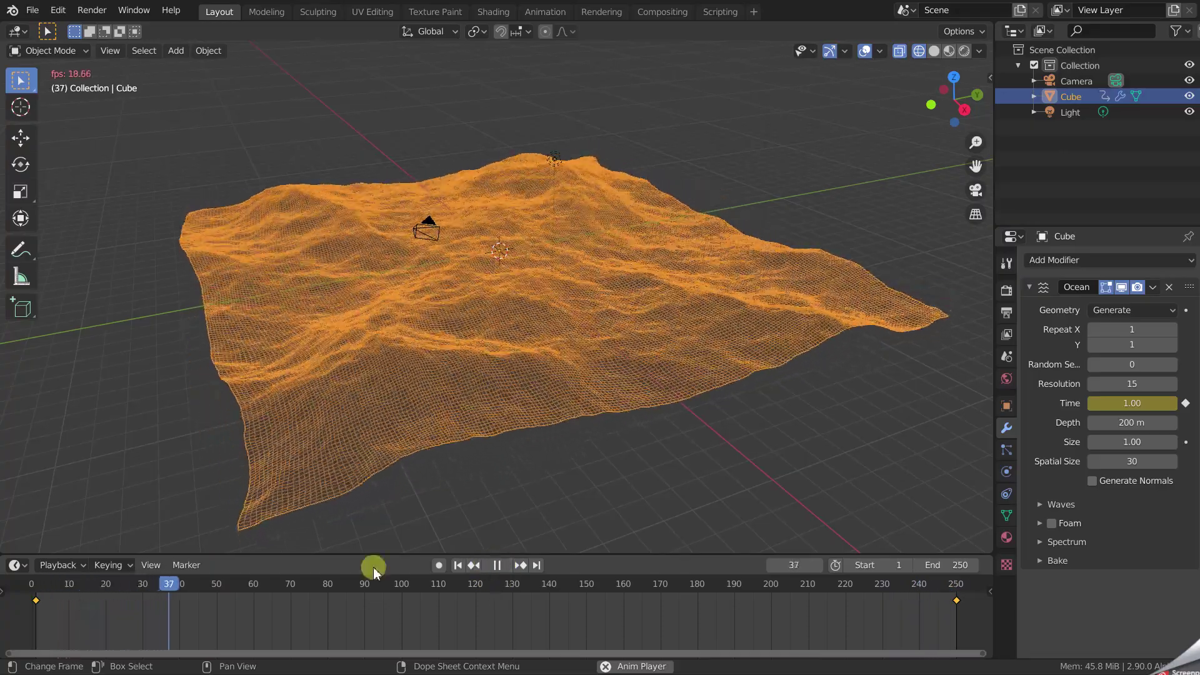
Stop playback and set the ocean Time keyframes to Linear interpolation
click(457, 565)
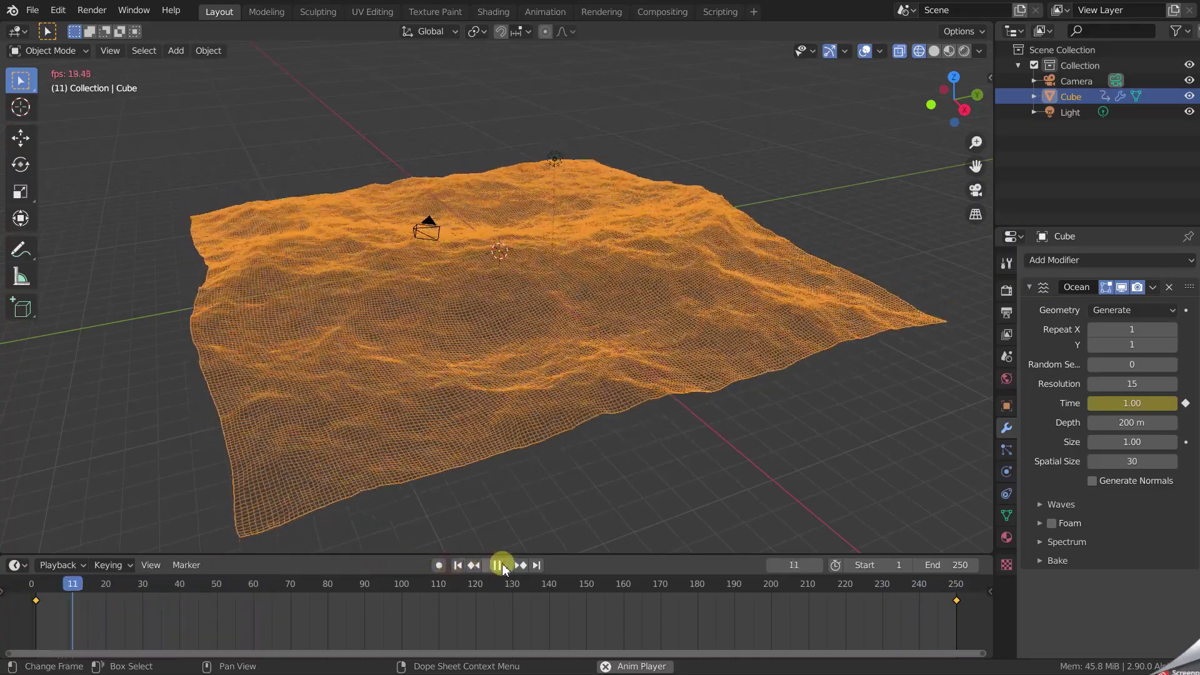
click(497, 566)
click(458, 566)
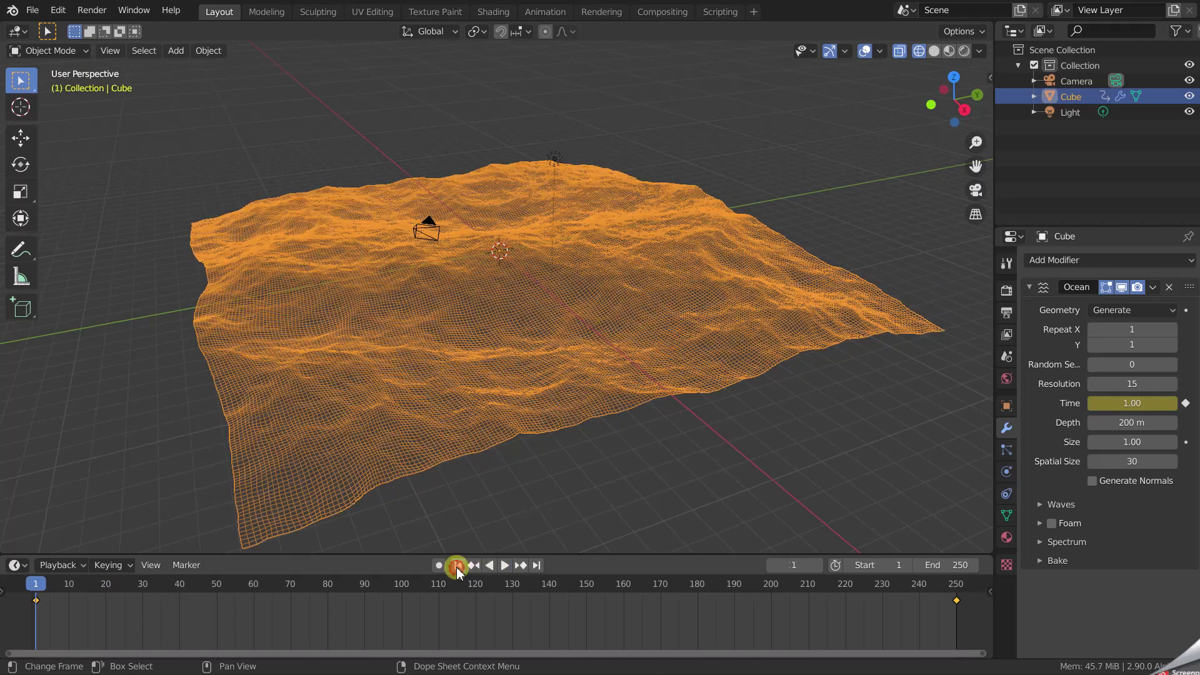
right_click(36, 598)
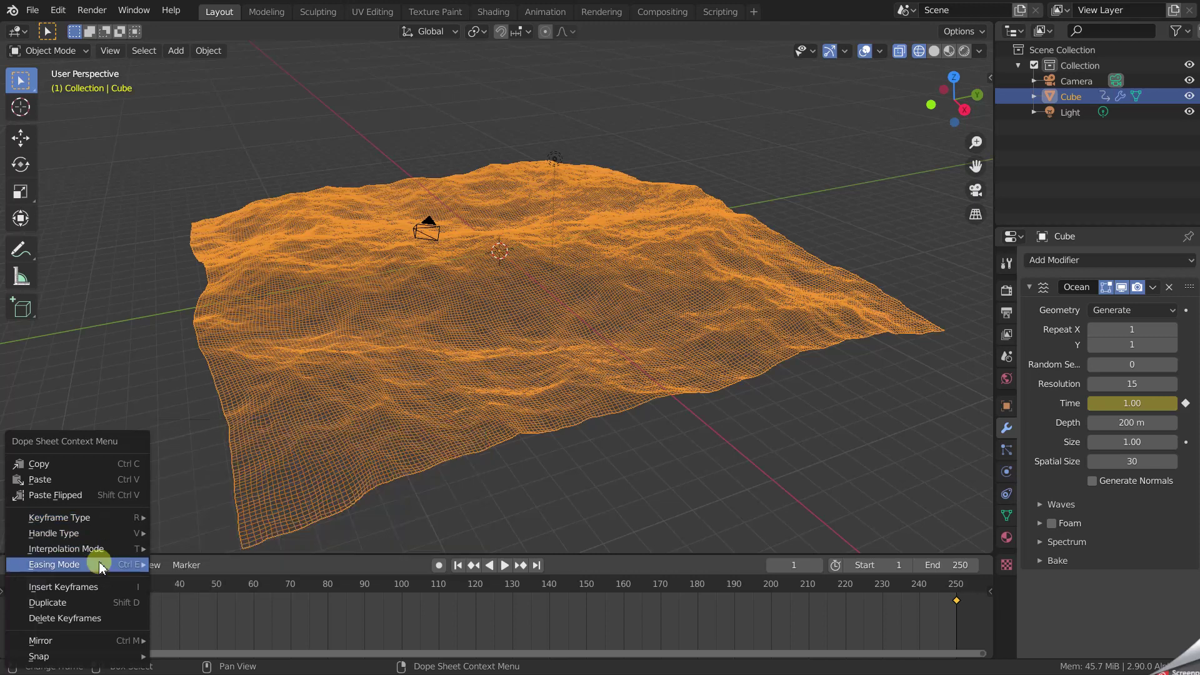
mouse_move(66, 548)
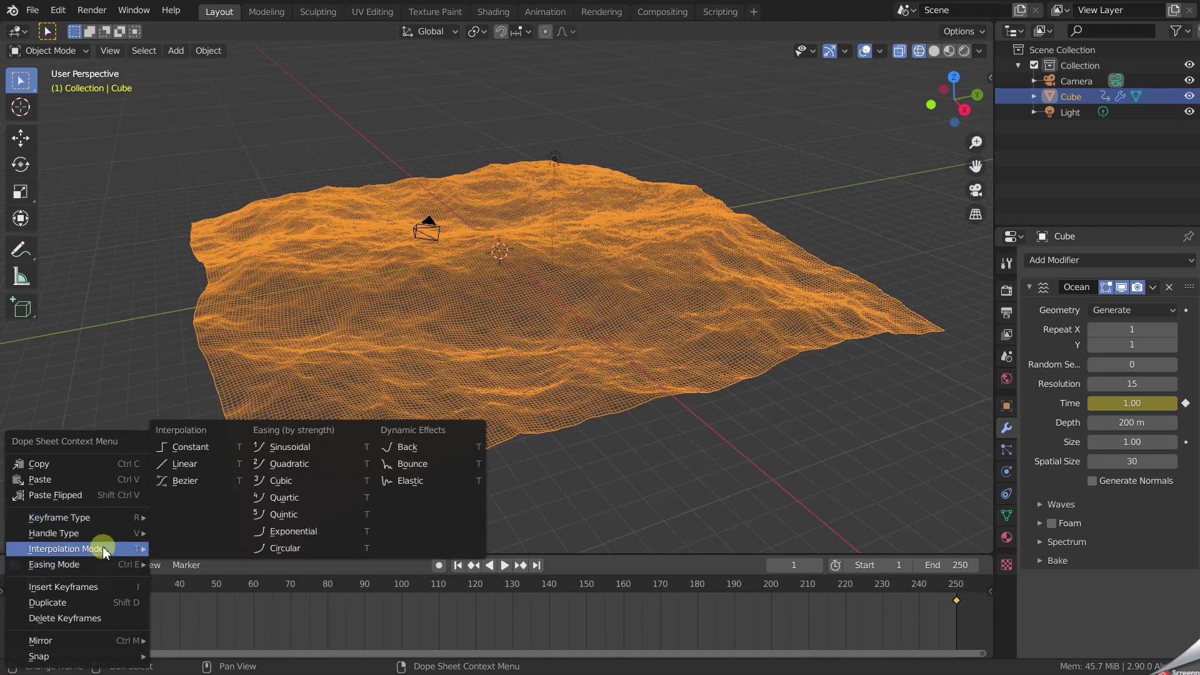
click(191, 464)
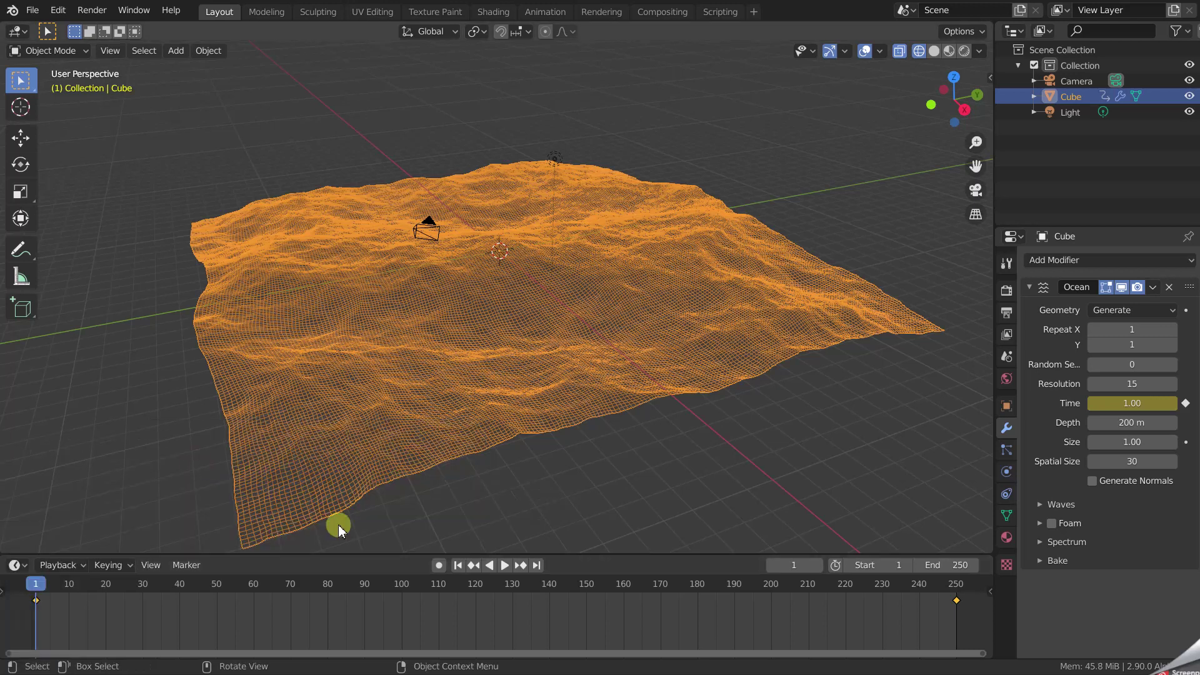
right_click(955, 603)
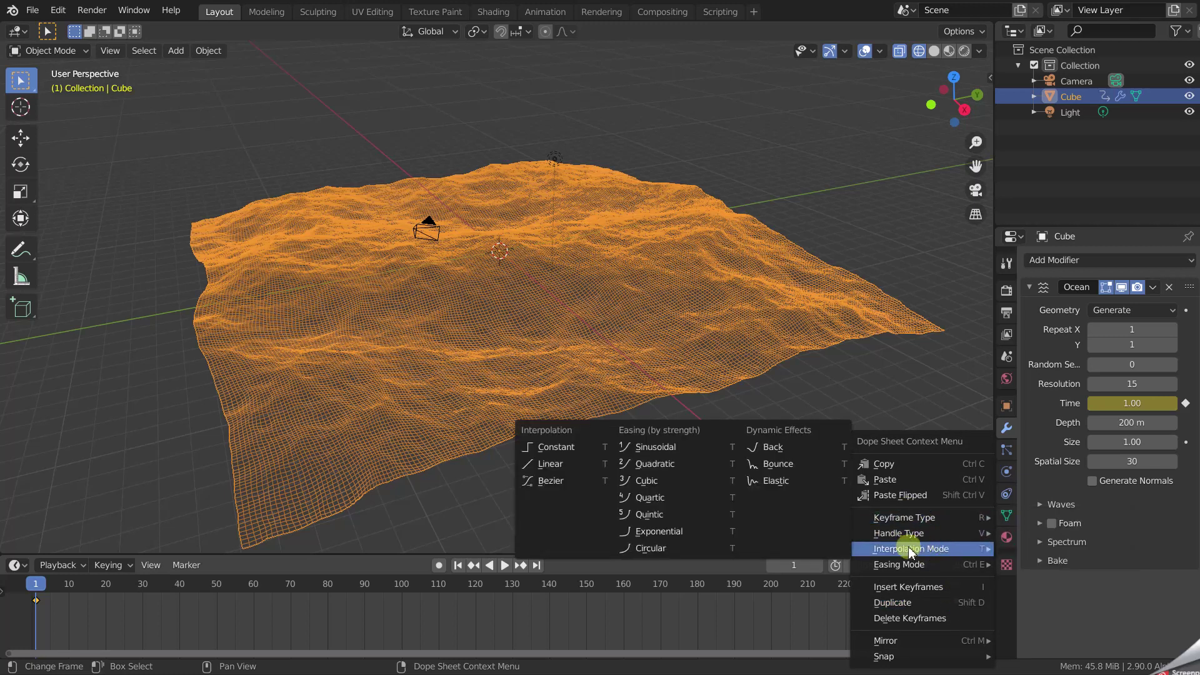
mouse_move(910, 549)
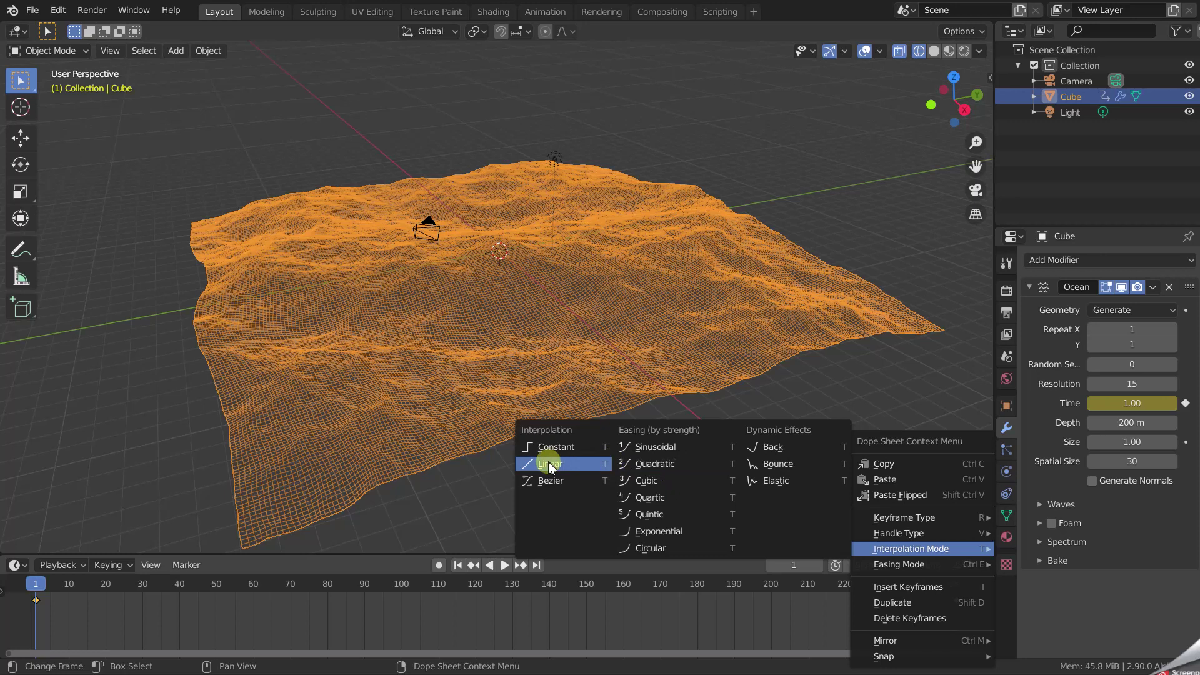
click(549, 464)
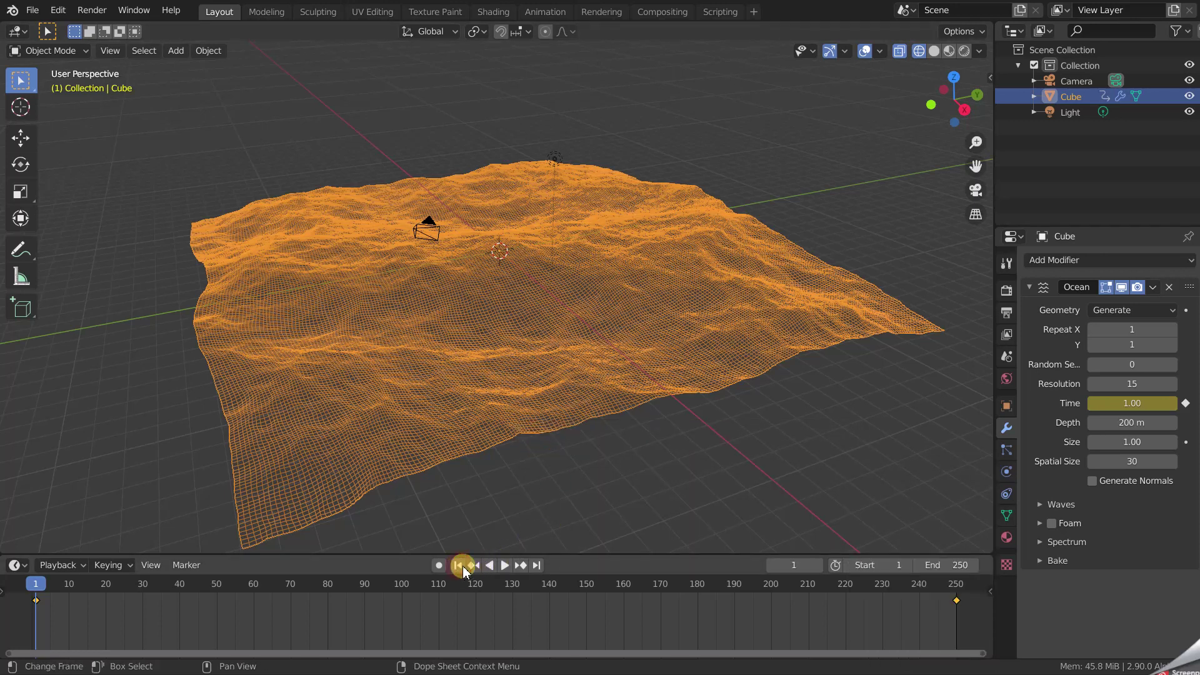
click(503, 565)
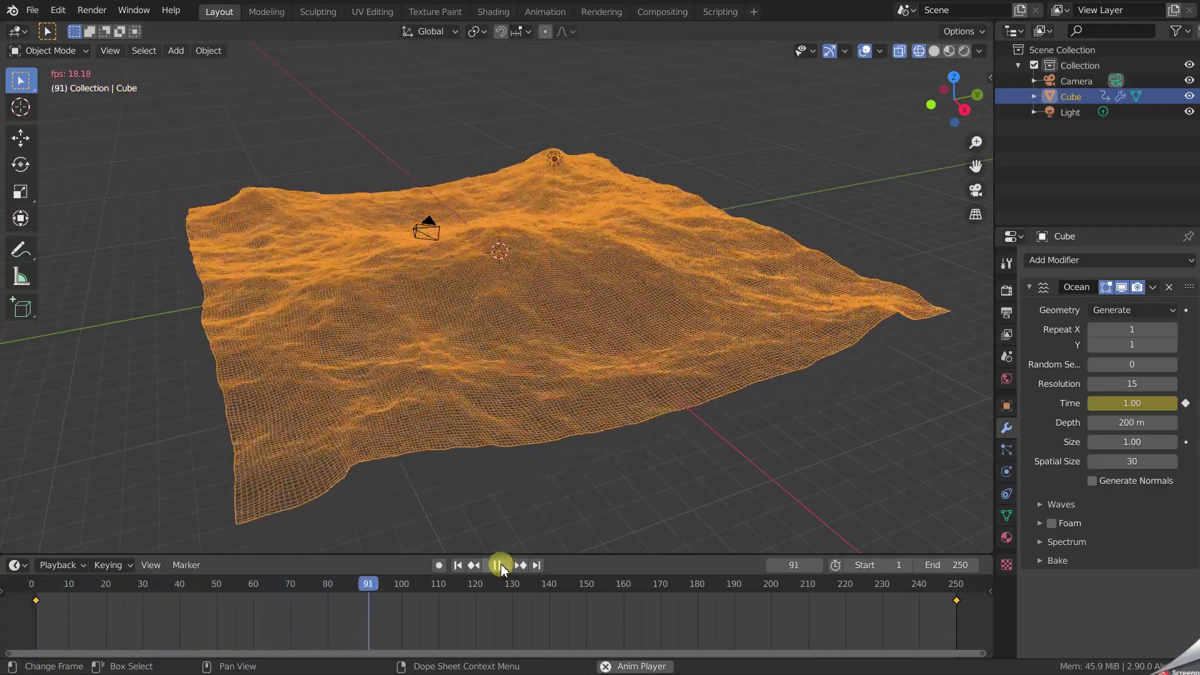
click(500, 565)
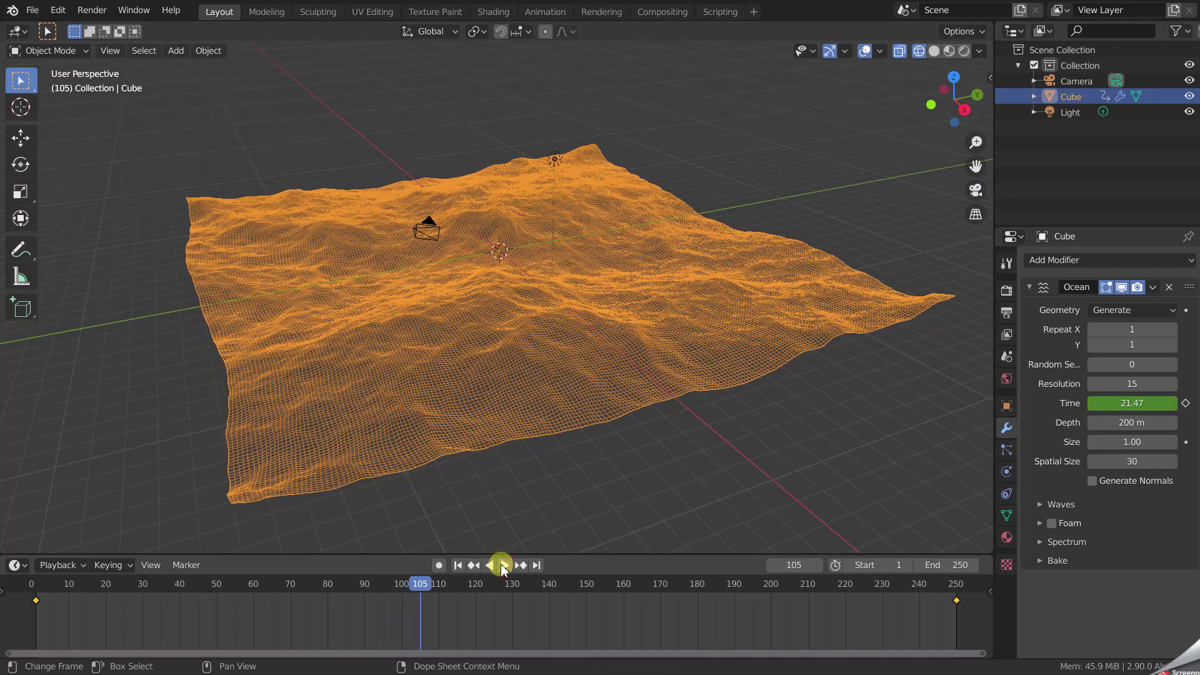
click(458, 565)
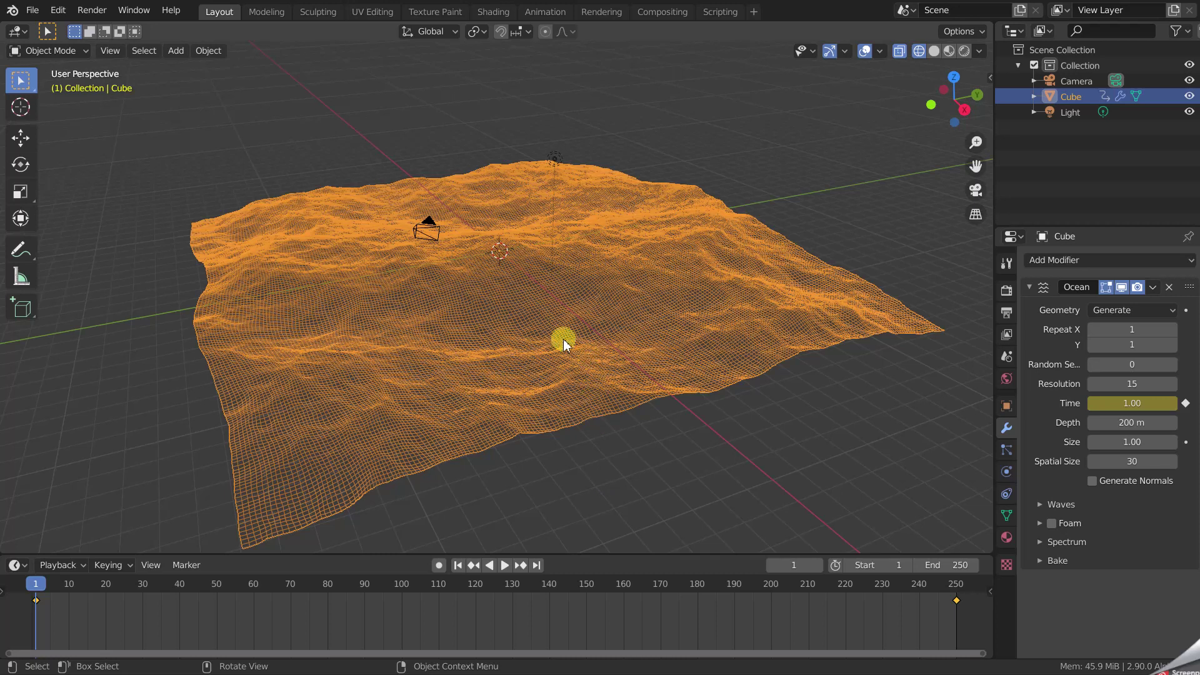
Export the ocean mesh as a Wavefront OBJ named OceanTest into OceanAlembics
click(33, 14)
mouse_move(59, 236)
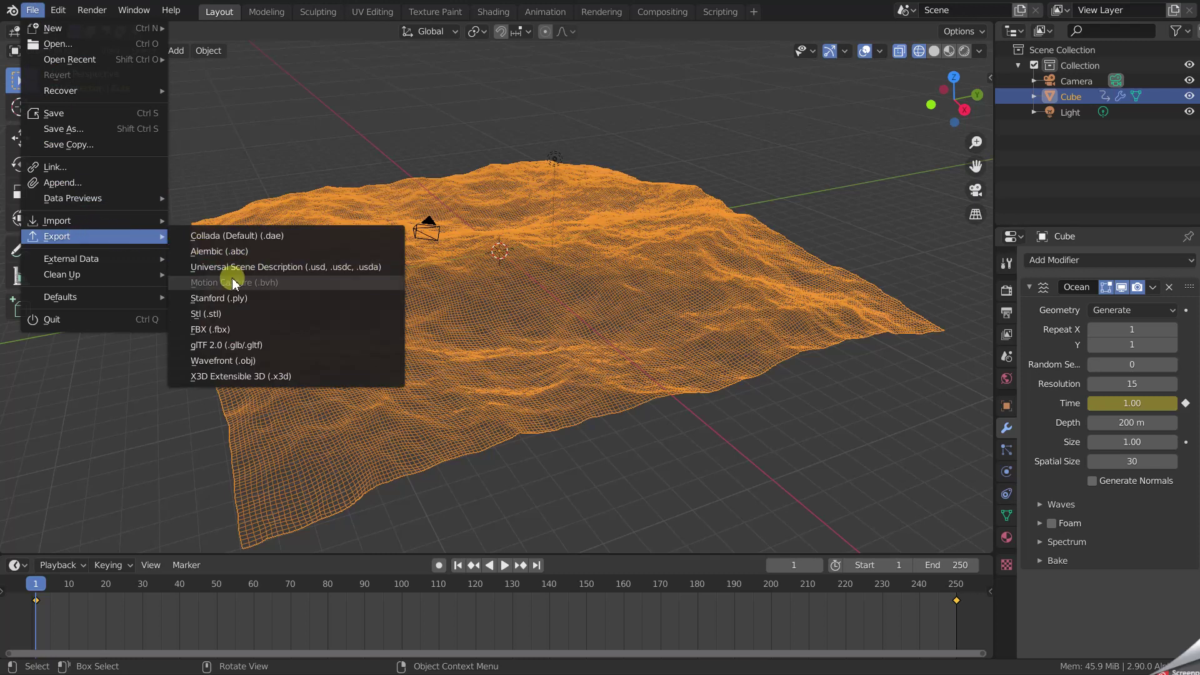
click(269, 362)
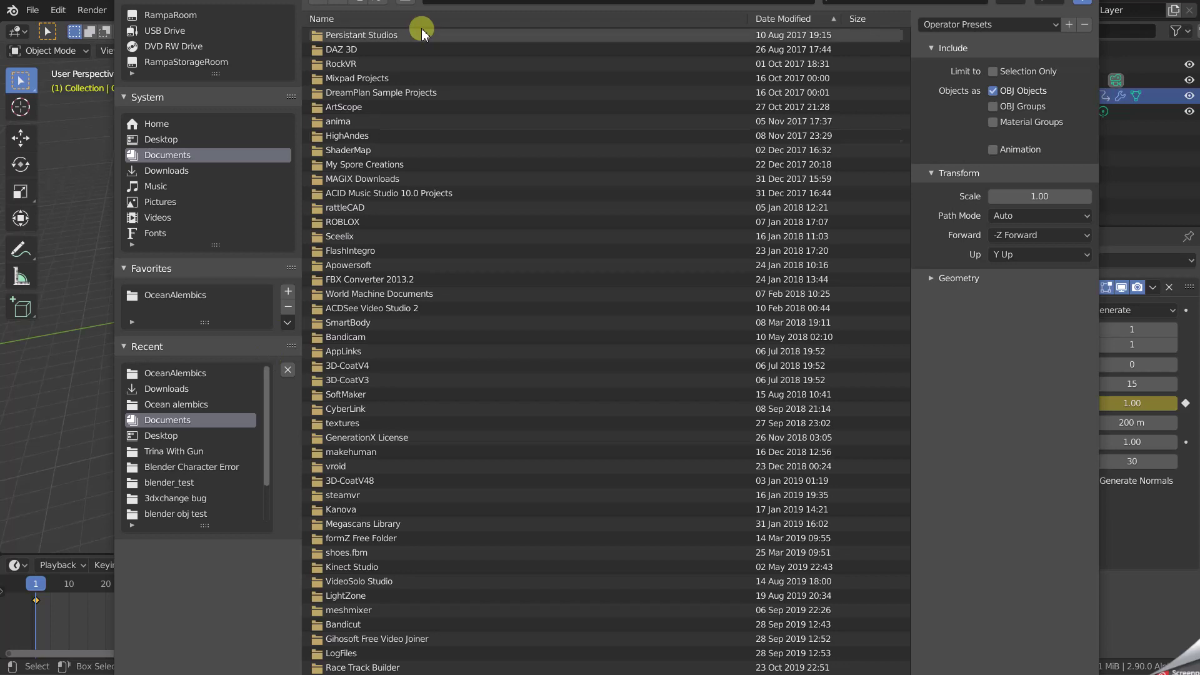
mouse_move(485, 2)
mouse_down()
mouse_move(484, 221)
mouse_move(484, 79)
mouse_up()
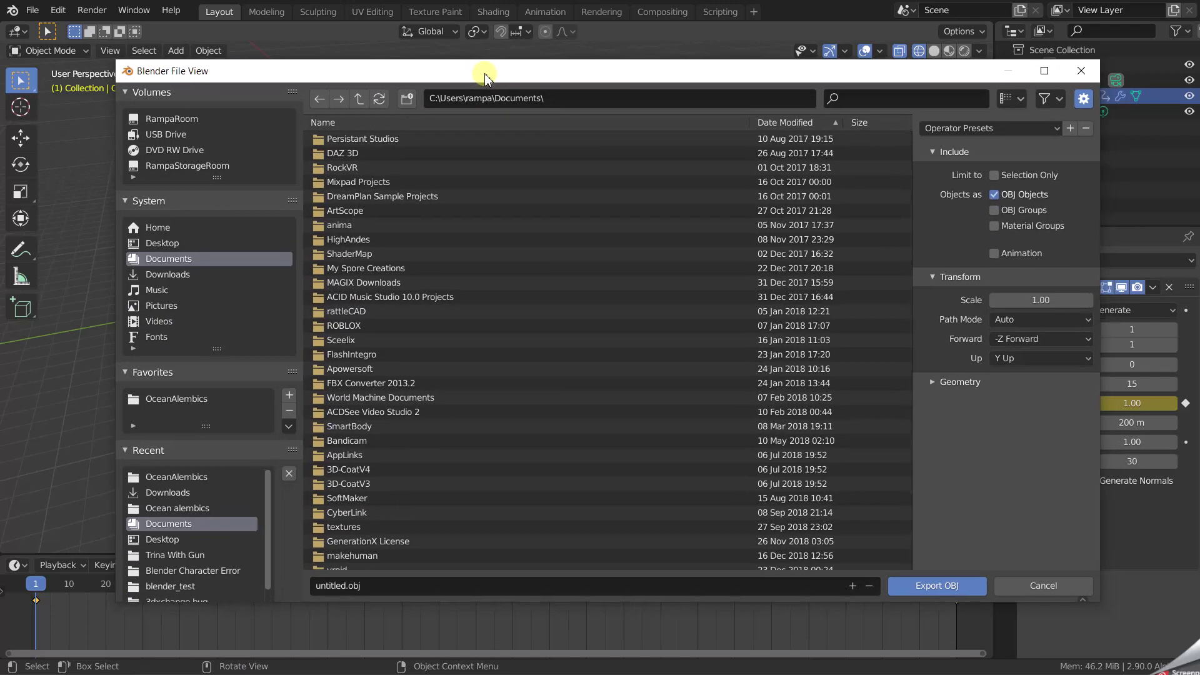
click(176, 401)
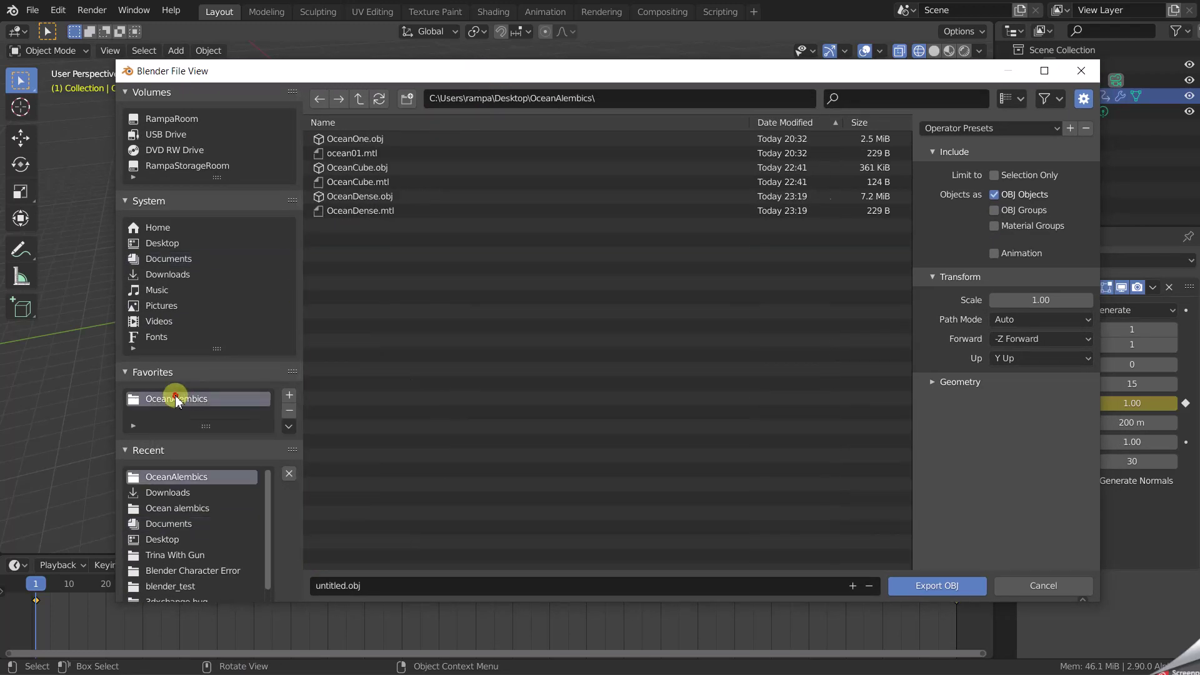
click(380, 585)
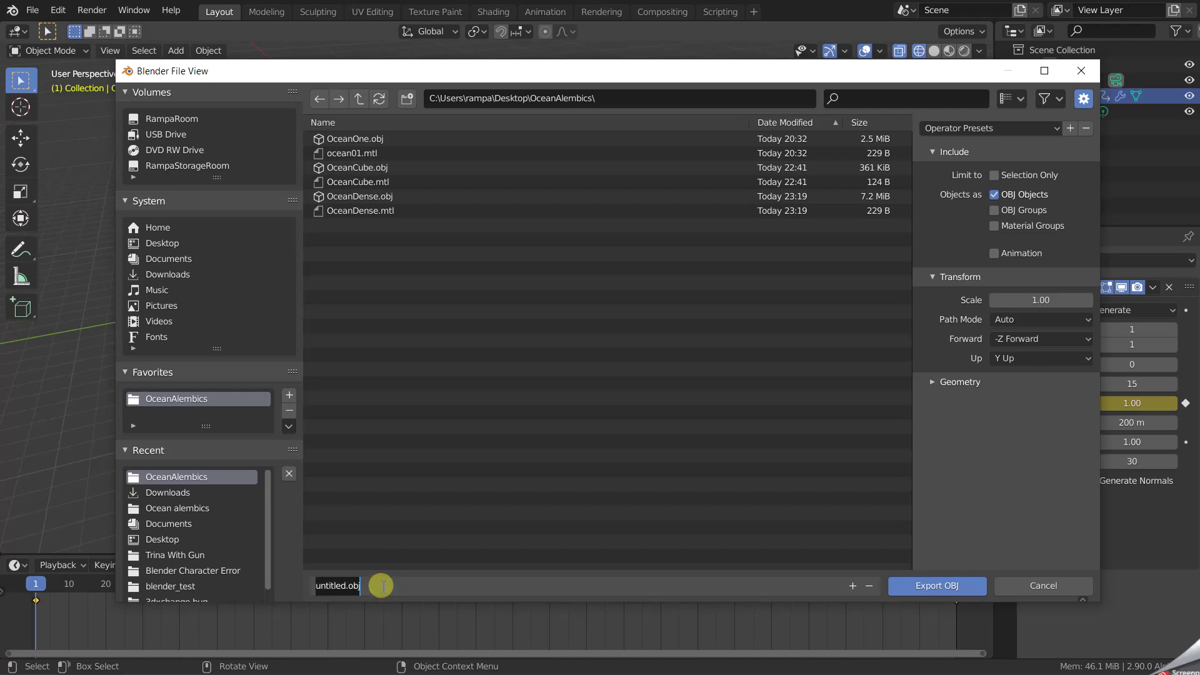
key(BackSpace)
text(OceanTest)
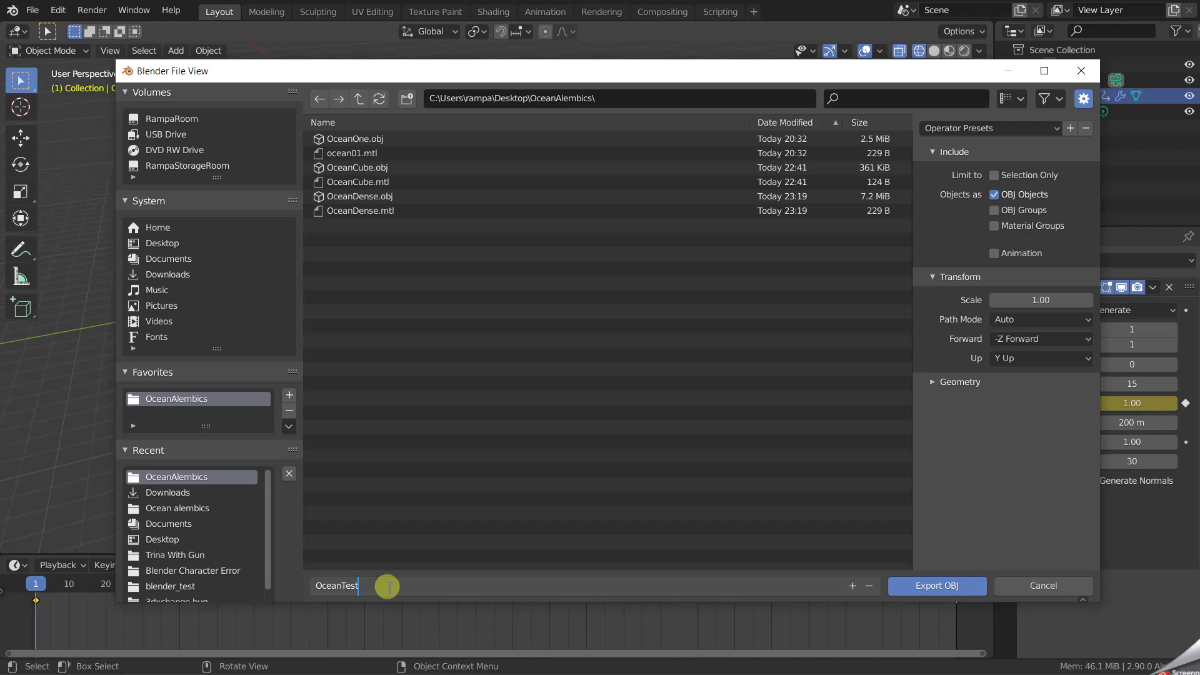
click(938, 589)
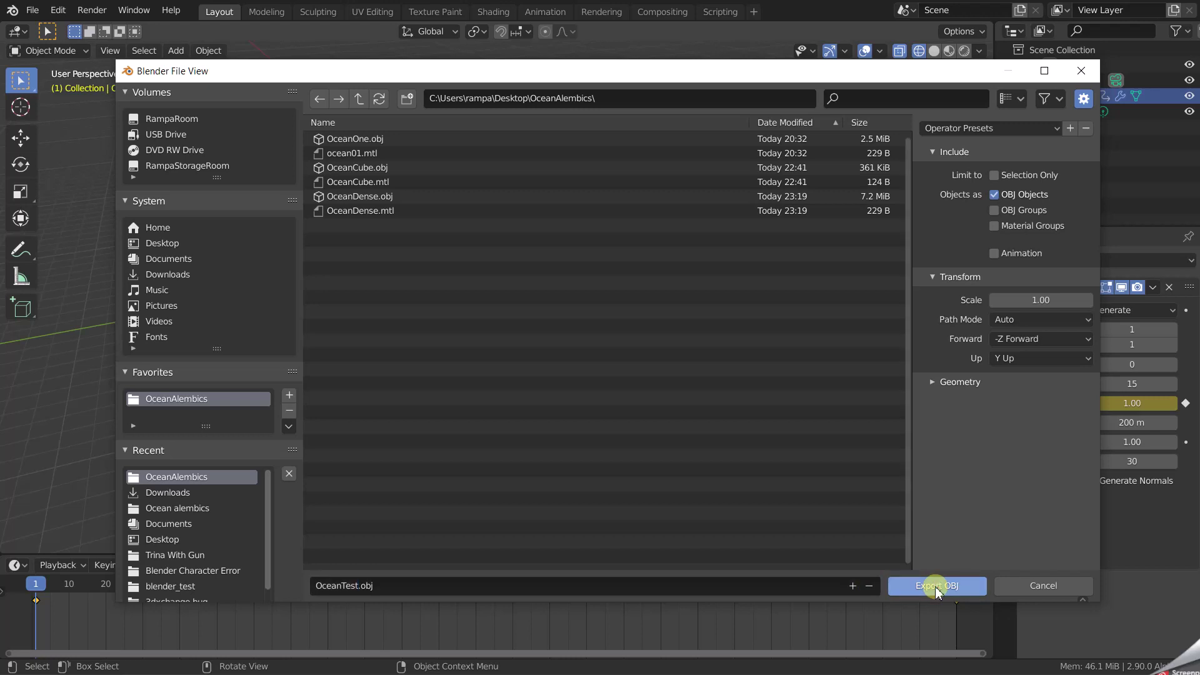
click(937, 591)
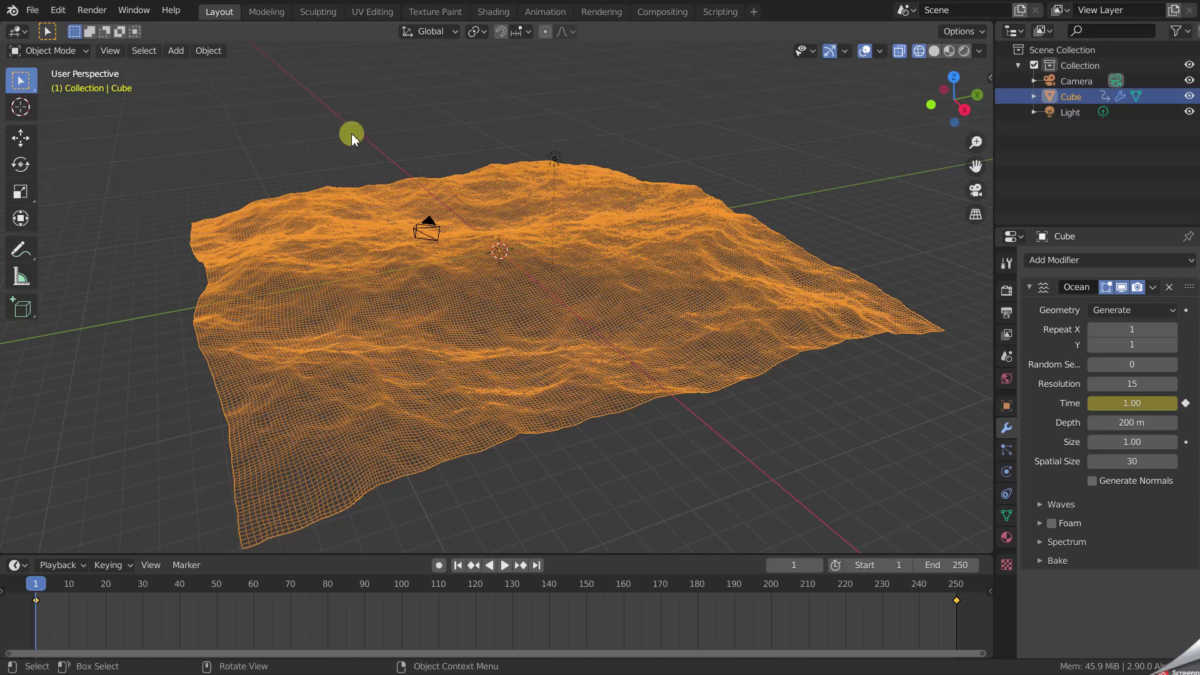
Export the animated ocean as Alembic file OceanTest.abc into the OceanAlembics folder
click(32, 11)
mouse_move(58, 236)
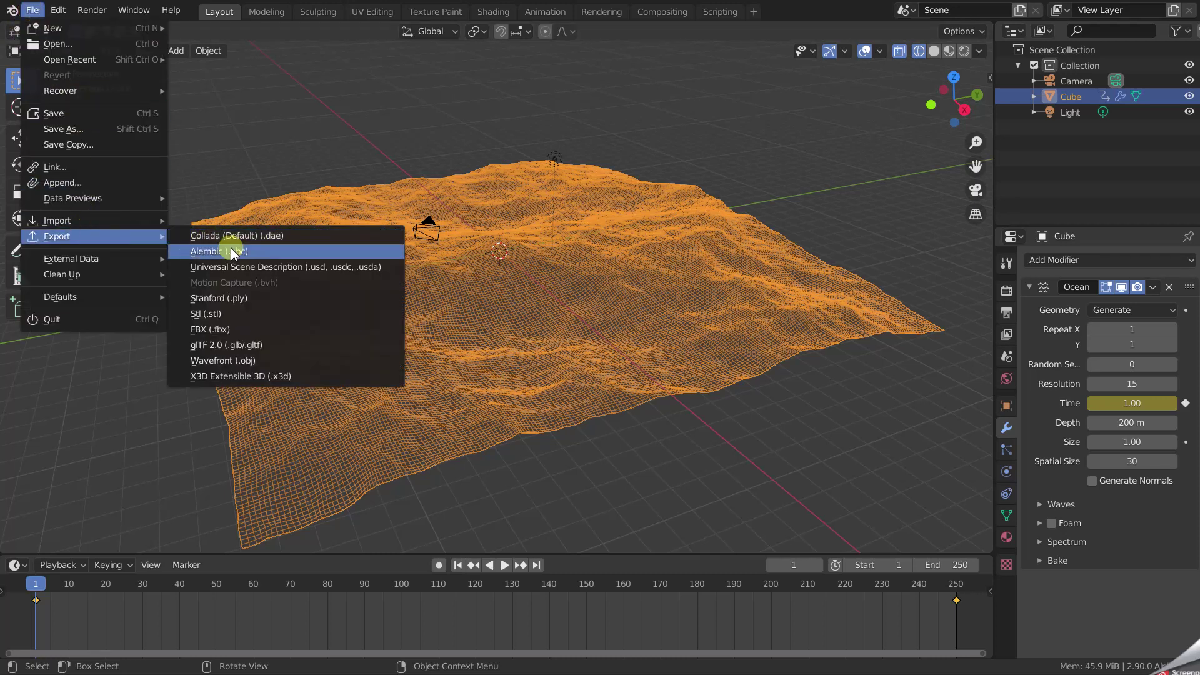
click(232, 252)
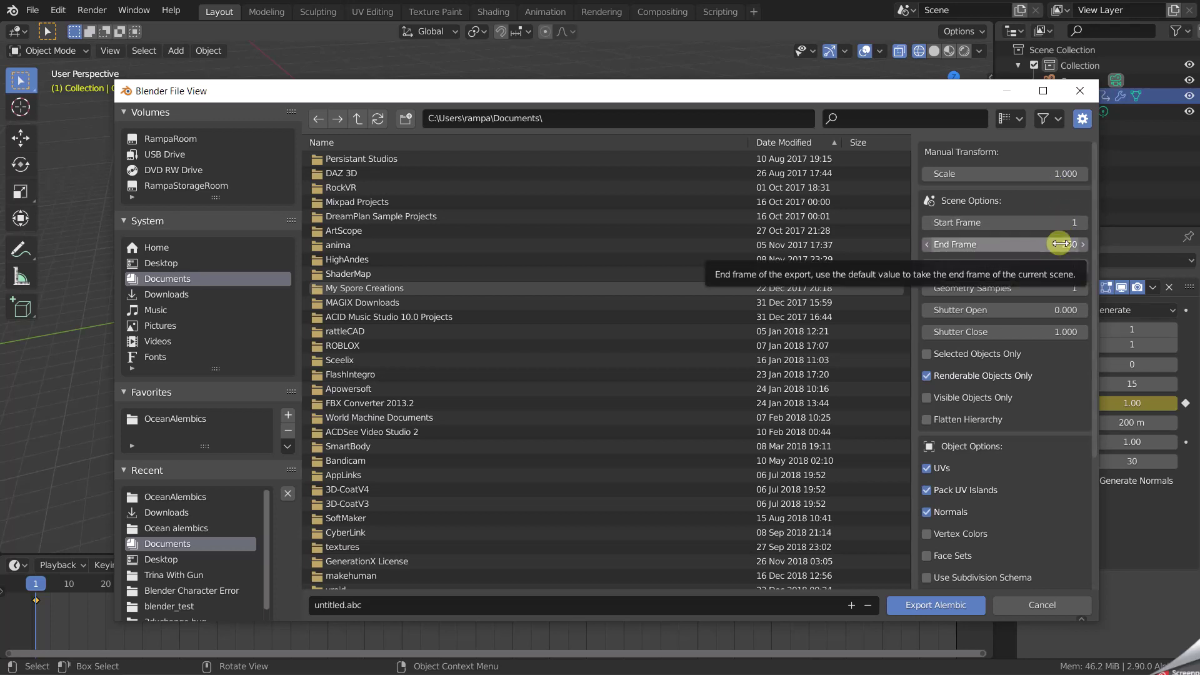
click(178, 420)
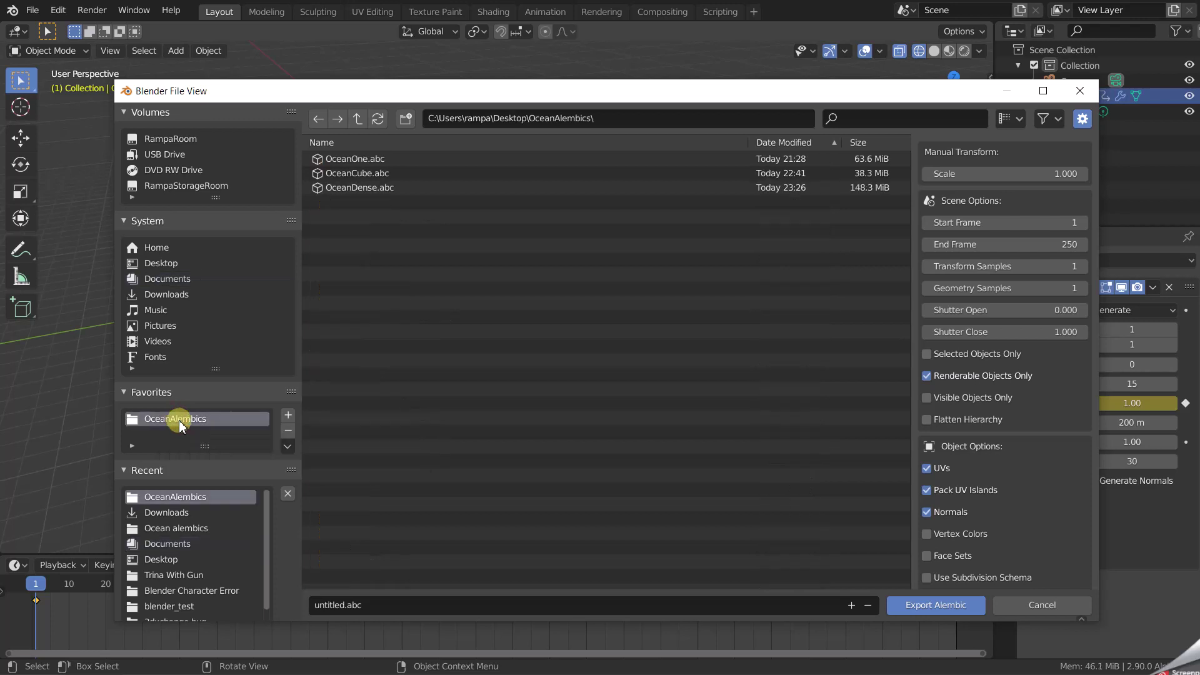
click(410, 602)
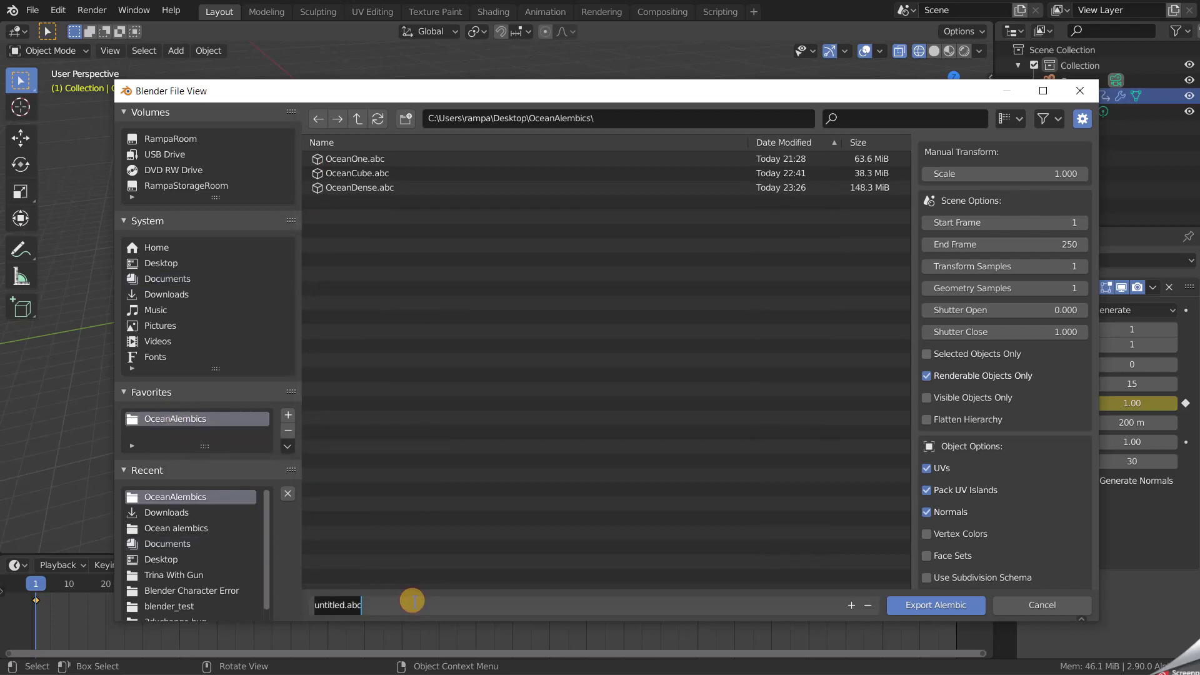
key(BackSpace)
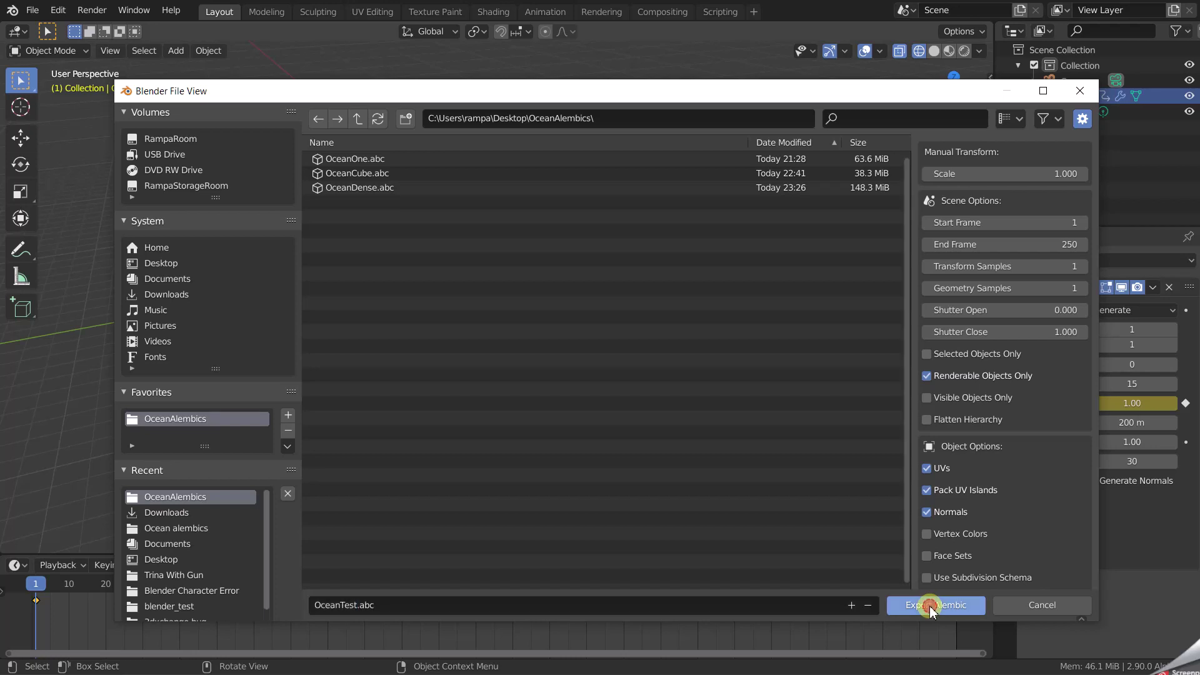
click(928, 605)
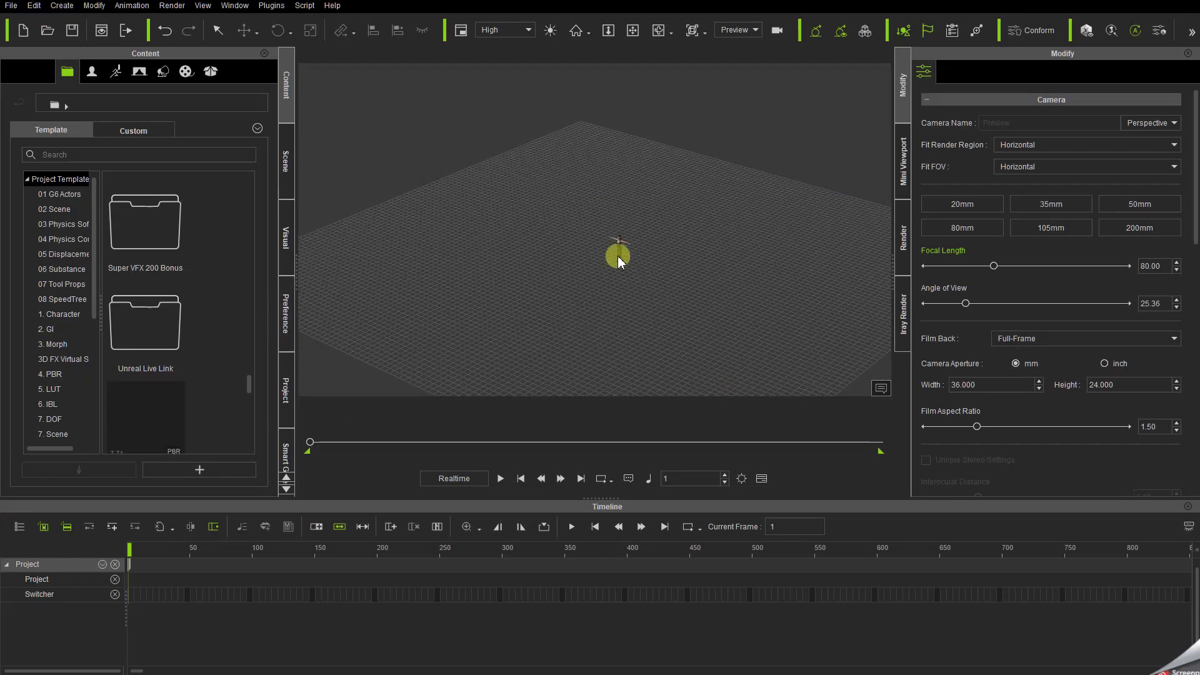
Open File > Import to browse the OBJ files in the OceanAlembics folder
drag(623, 260, 622, 261)
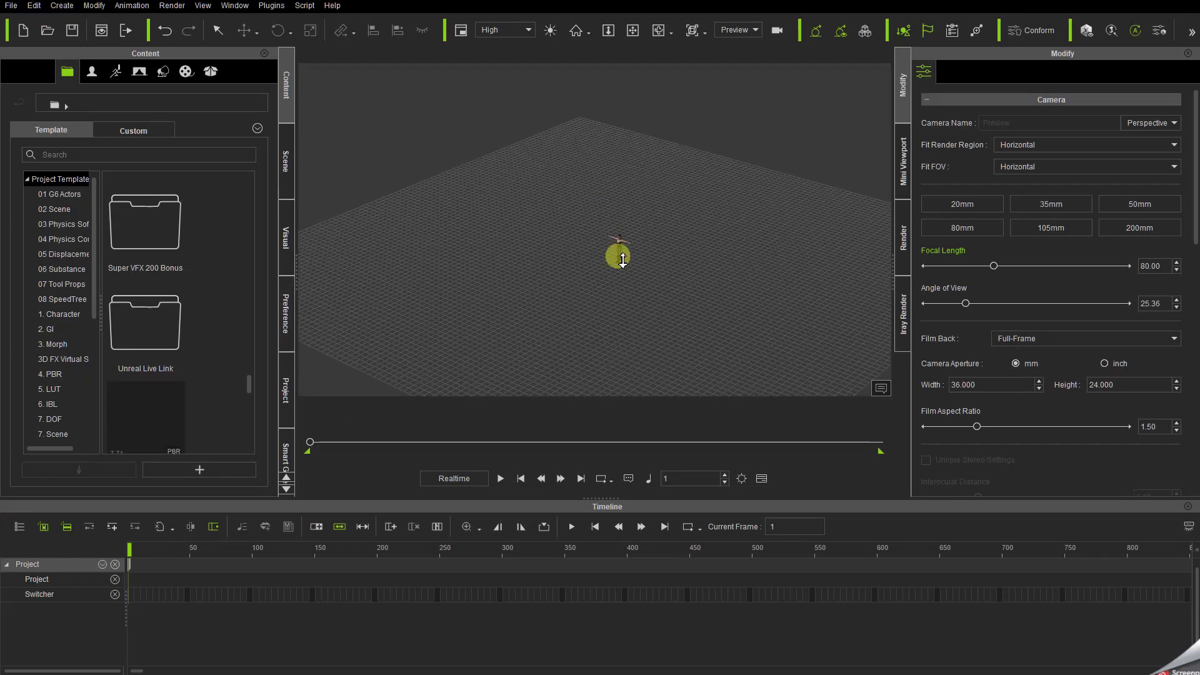
scroll(622, 260, up, 8)
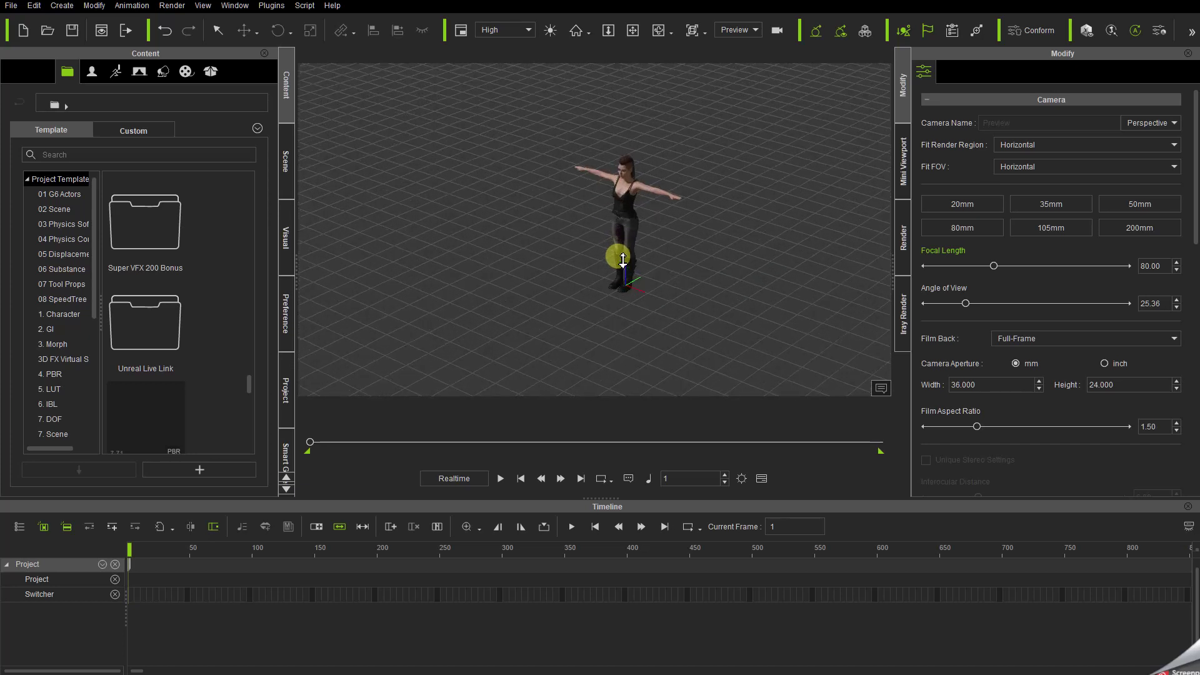
scroll(623, 260, up, 3)
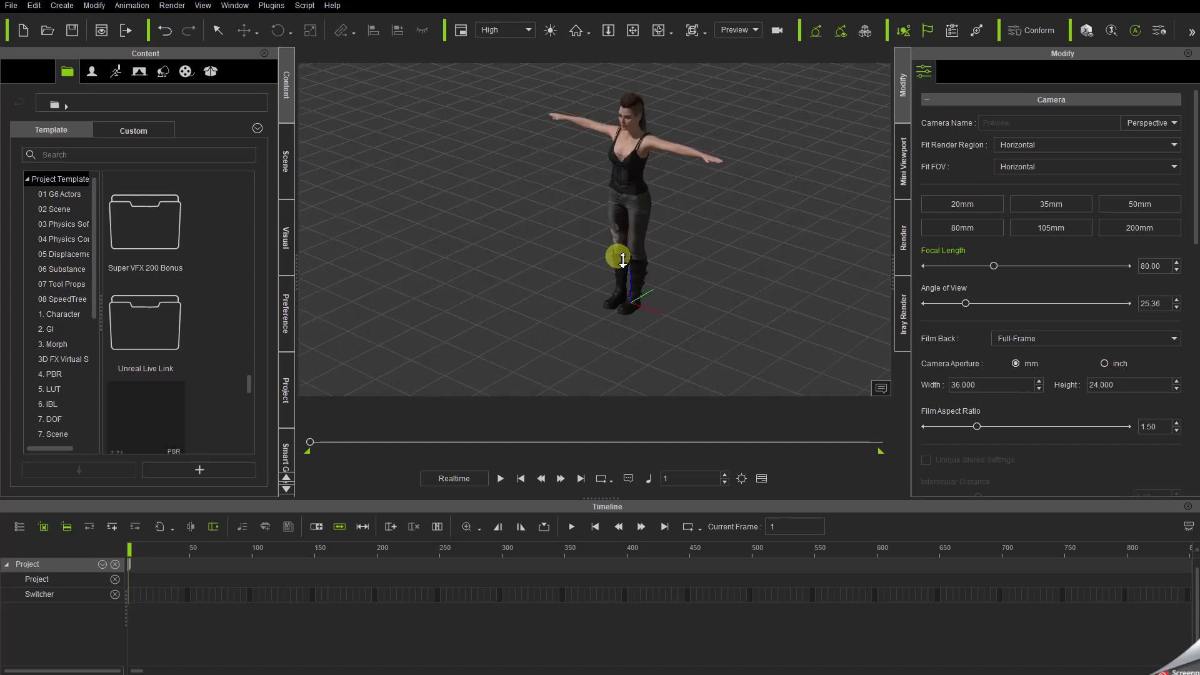
click(13, 13)
mouse_move(39, 100)
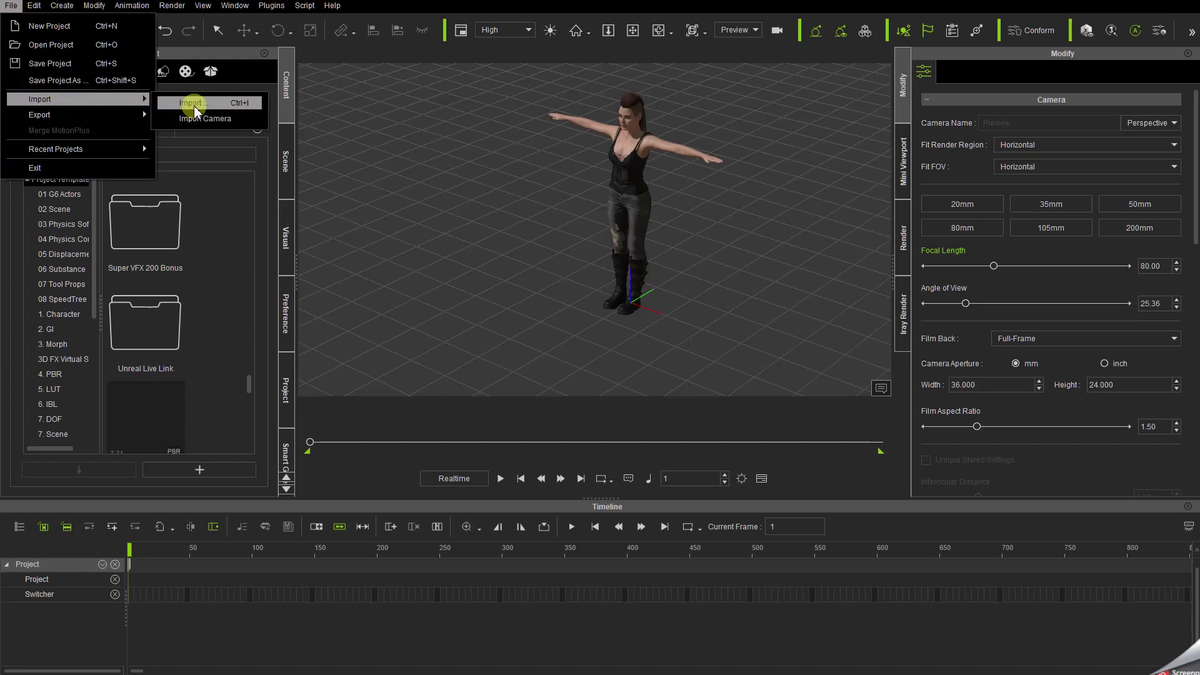
click(196, 111)
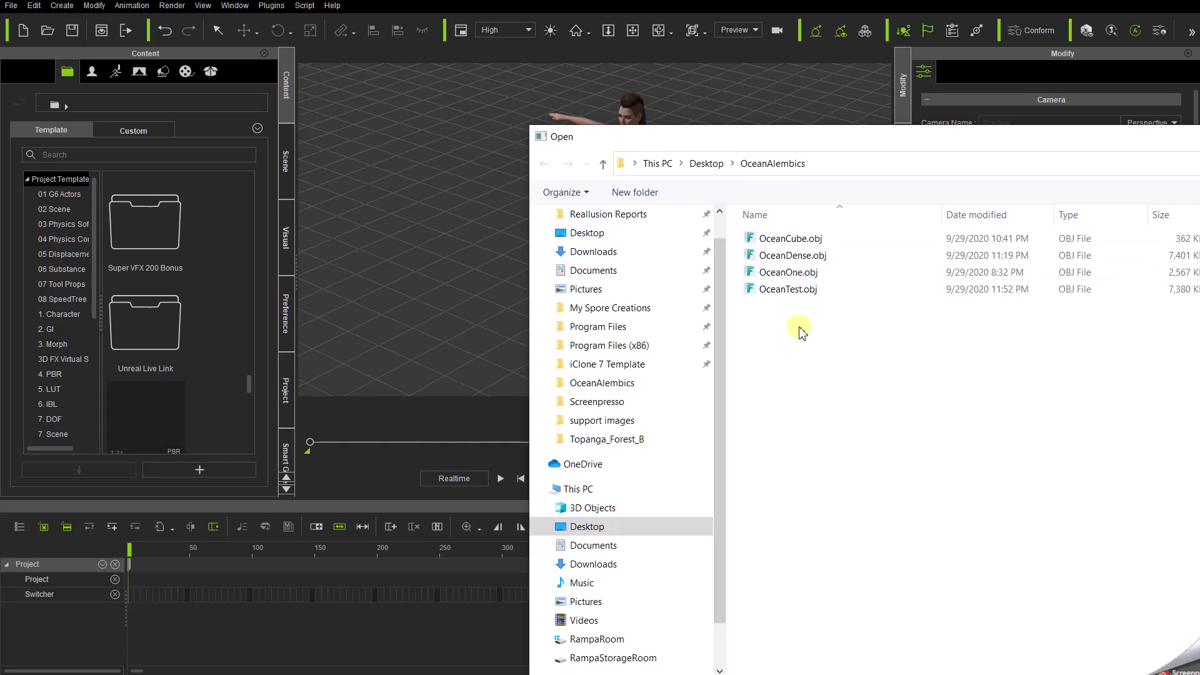
Import OceanTest.obj and scale the new prop up into a large ocean surface
double_click(788, 290)
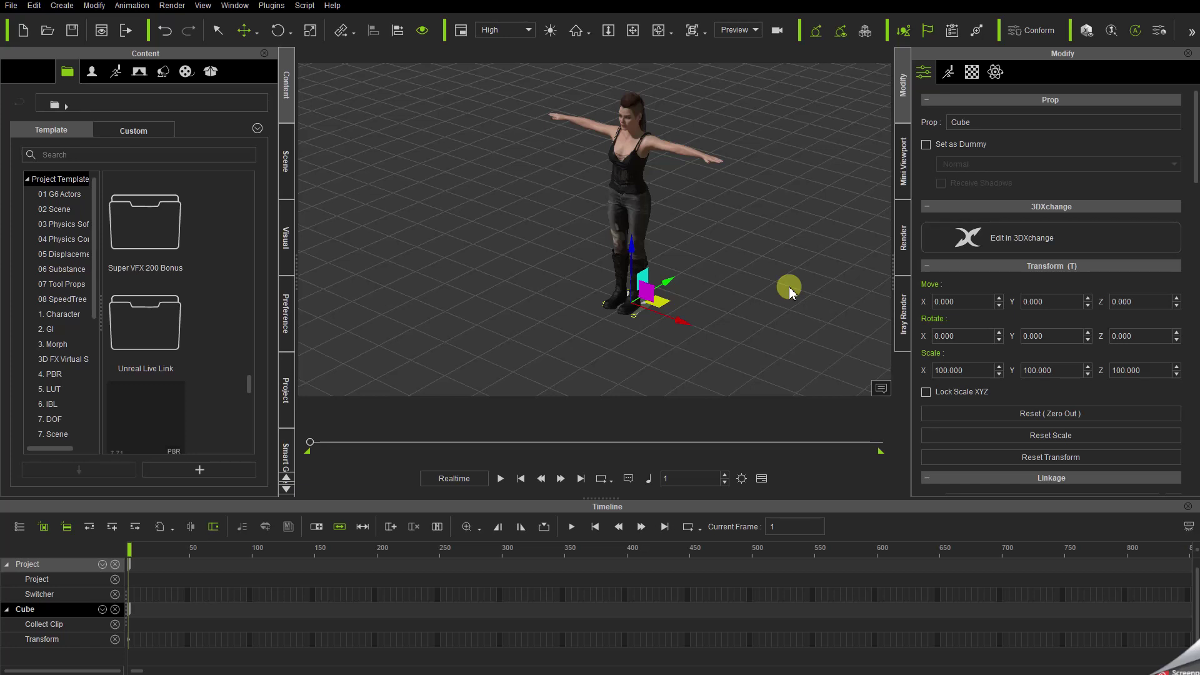
key(r)
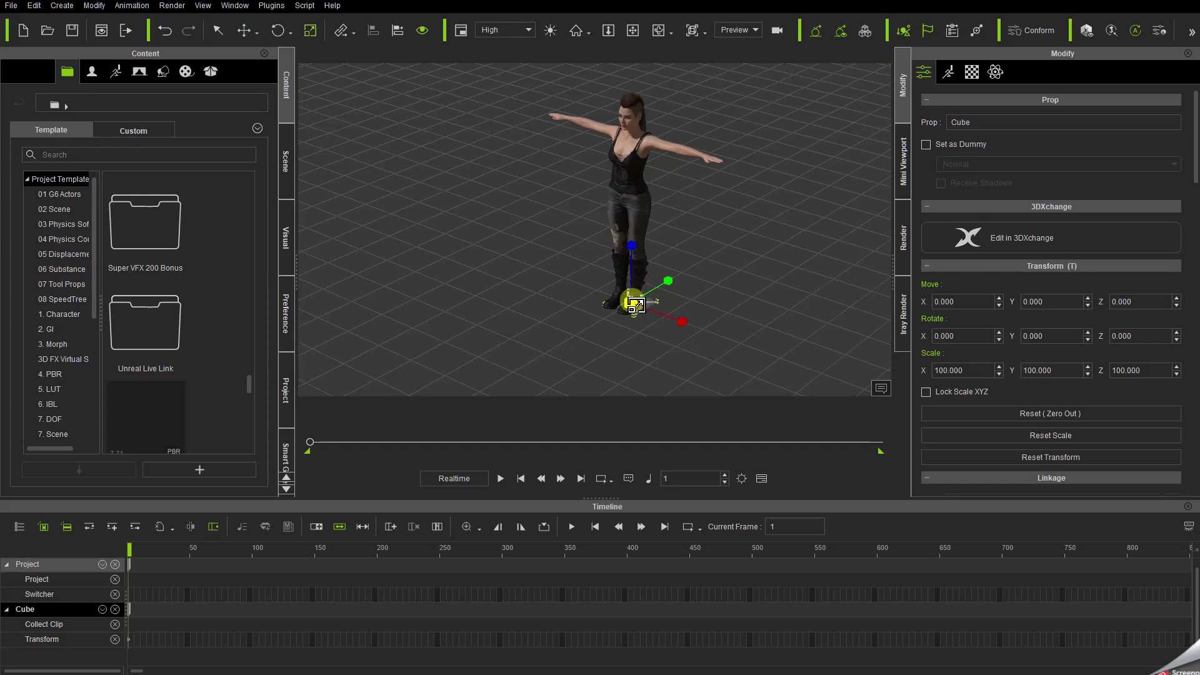
mouse_move(635, 303)
mouse_down()
mouse_move(844, 87)
mouse_move(888, 62)
mouse_move(862, 75)
mouse_up()
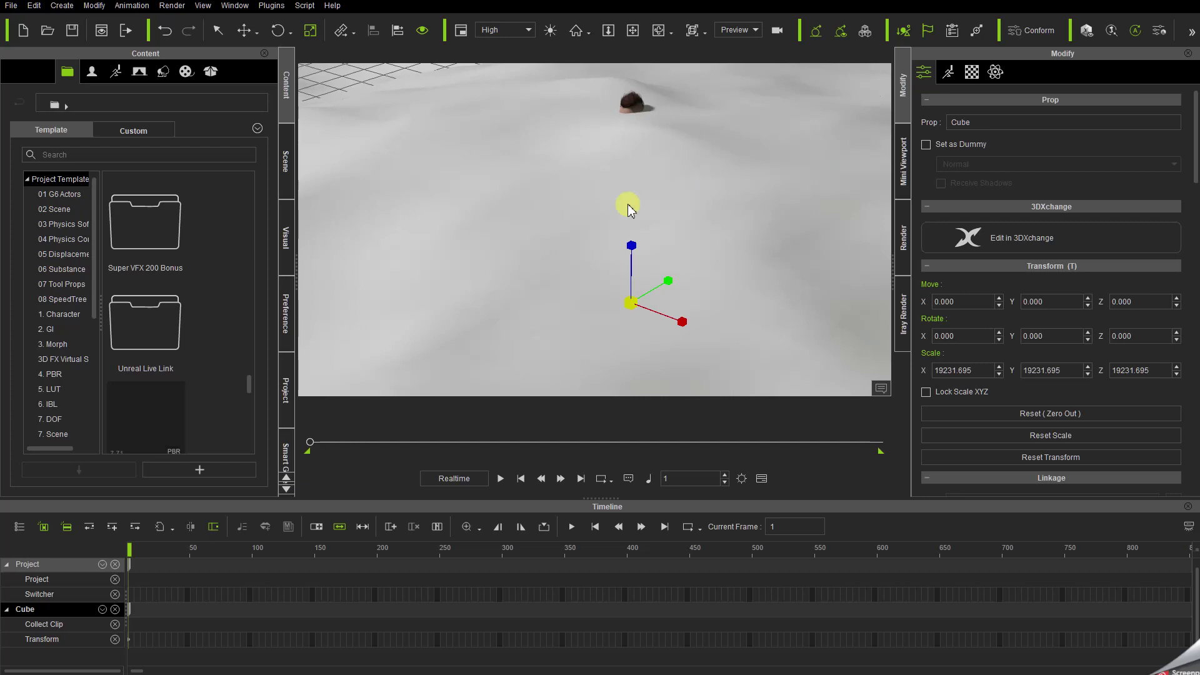
scroll(627, 206, down, 1)
scroll(626, 206, down, 2)
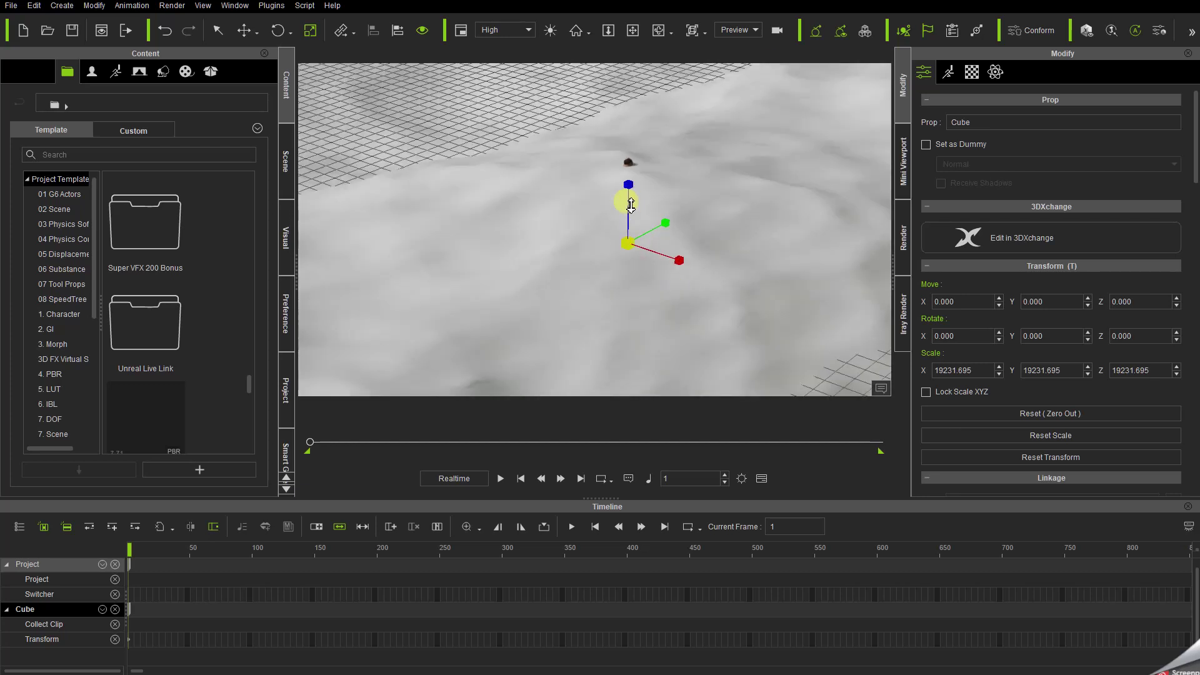
scroll(628, 207, down, 2)
scroll(630, 208, down, 2)
scroll(635, 210, down, 2)
scroll(635, 210, down, 2)
scroll(638, 205, down, 1)
scroll(643, 199, down, 2)
scroll(649, 193, down, 1)
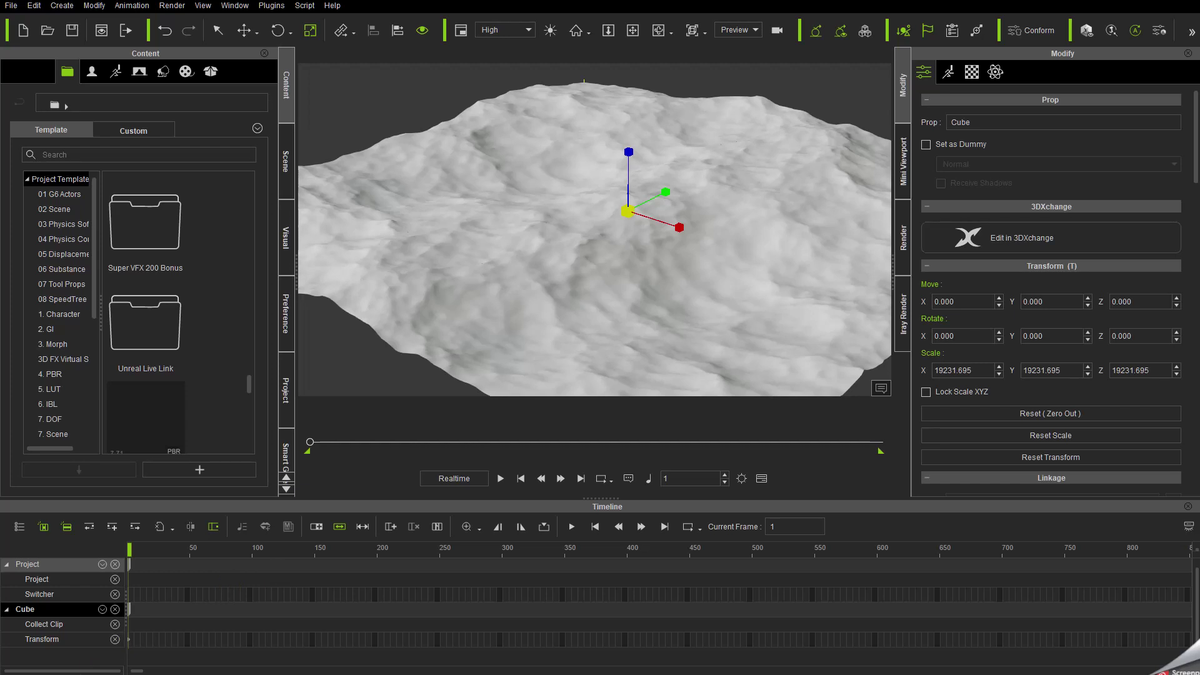
Copy the OceanAlembics folder path from File Explorer and switch back to OceanDene.py
key(alt+Tab)
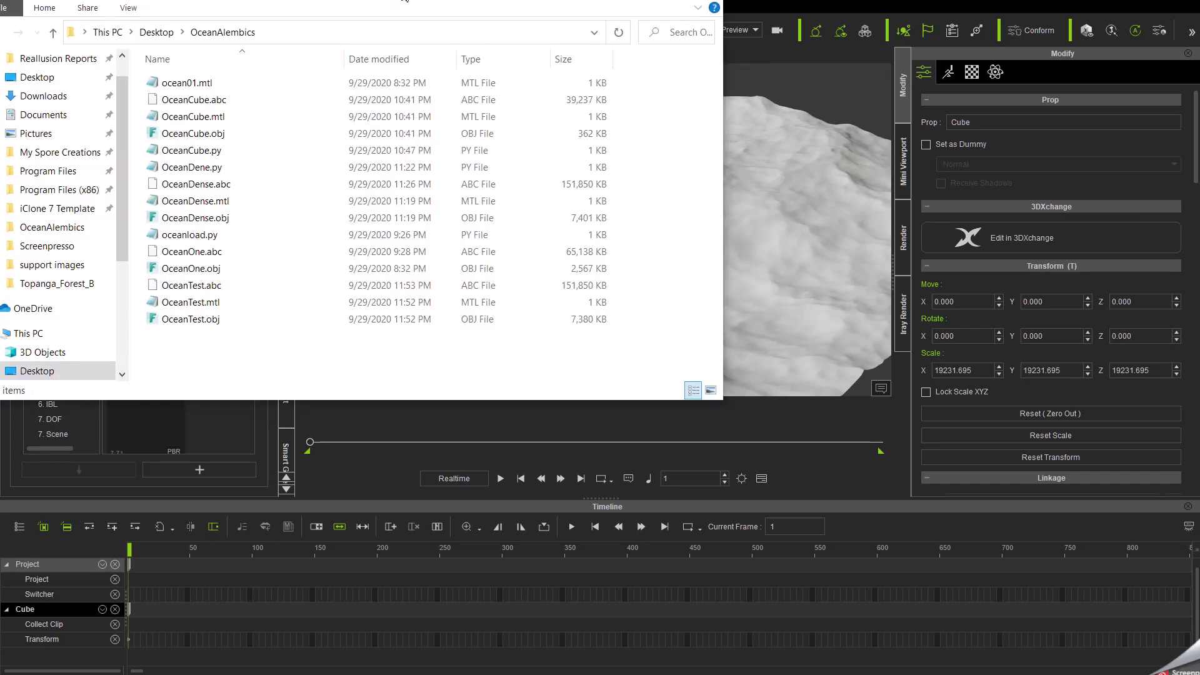
drag(401, 5, 649, 160)
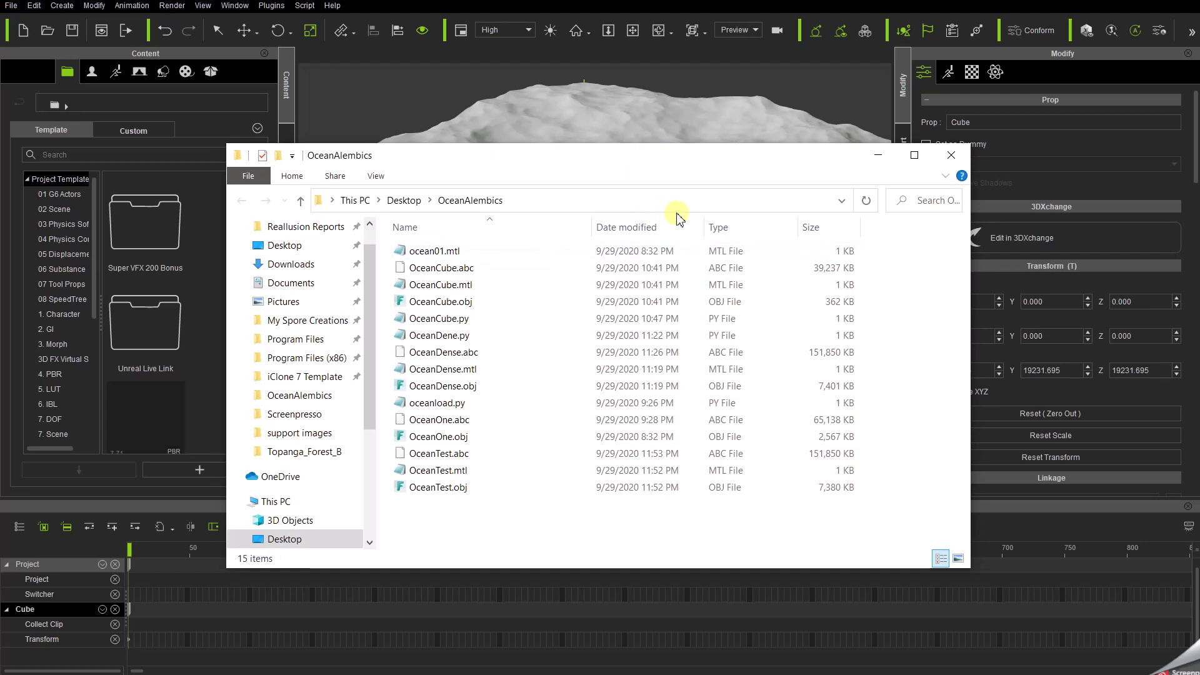
click(748, 201)
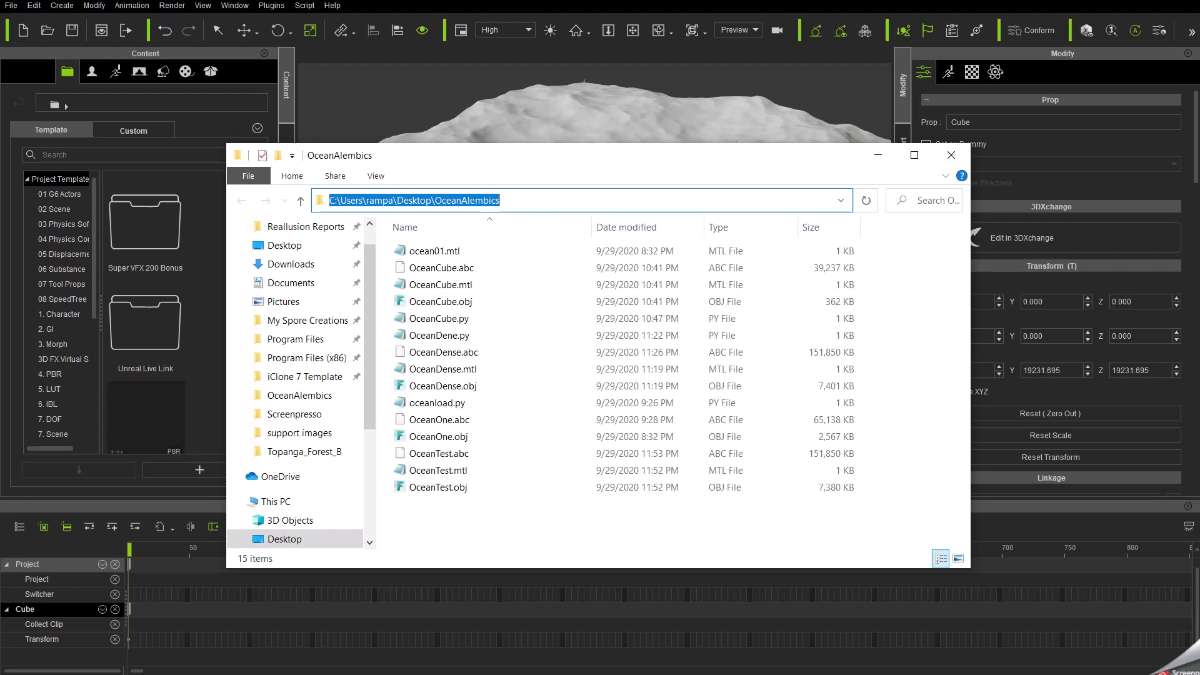
key(alt+Tab)
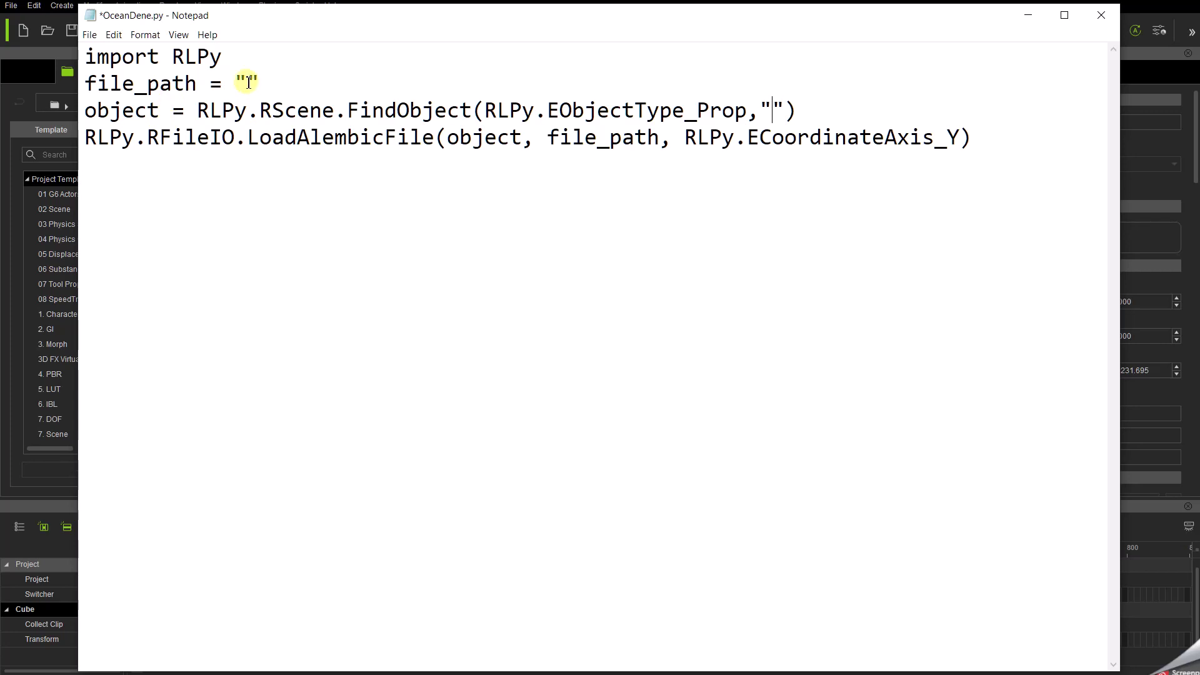
Paste the OceanAlembics path into file_path with forward slashes, ending in /OceanTest.abc
click(247, 82)
text(C:\Users\rampa\Desktop\OceanAlembics)
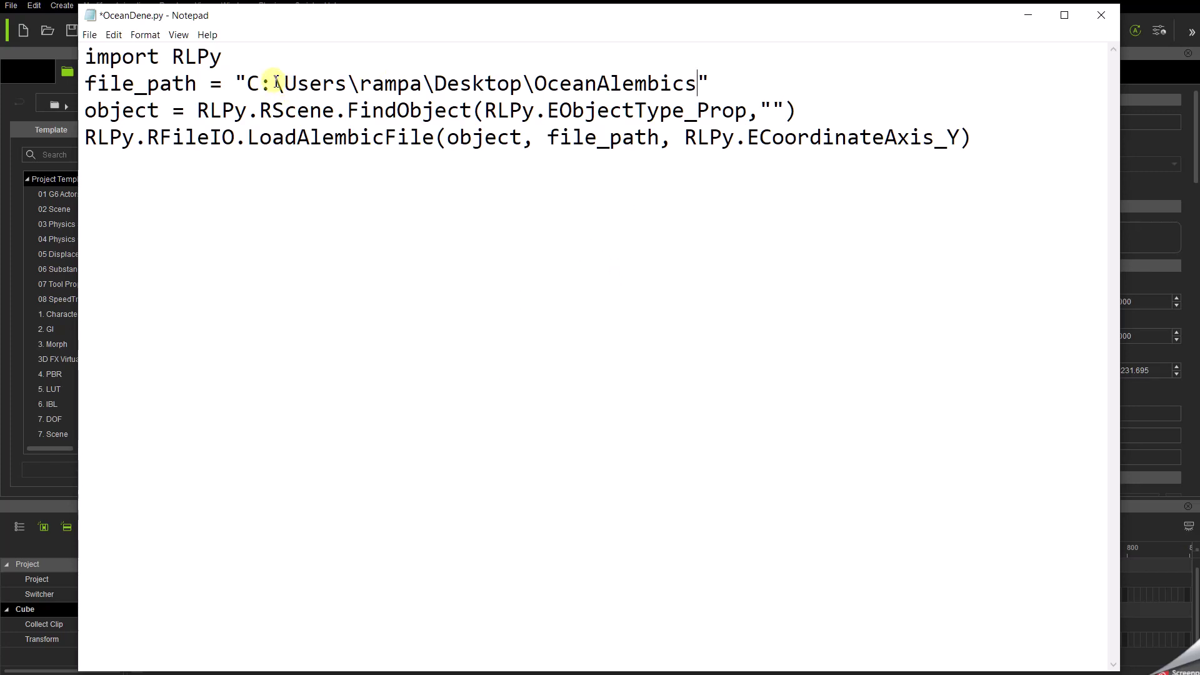
drag(277, 83, 285, 83)
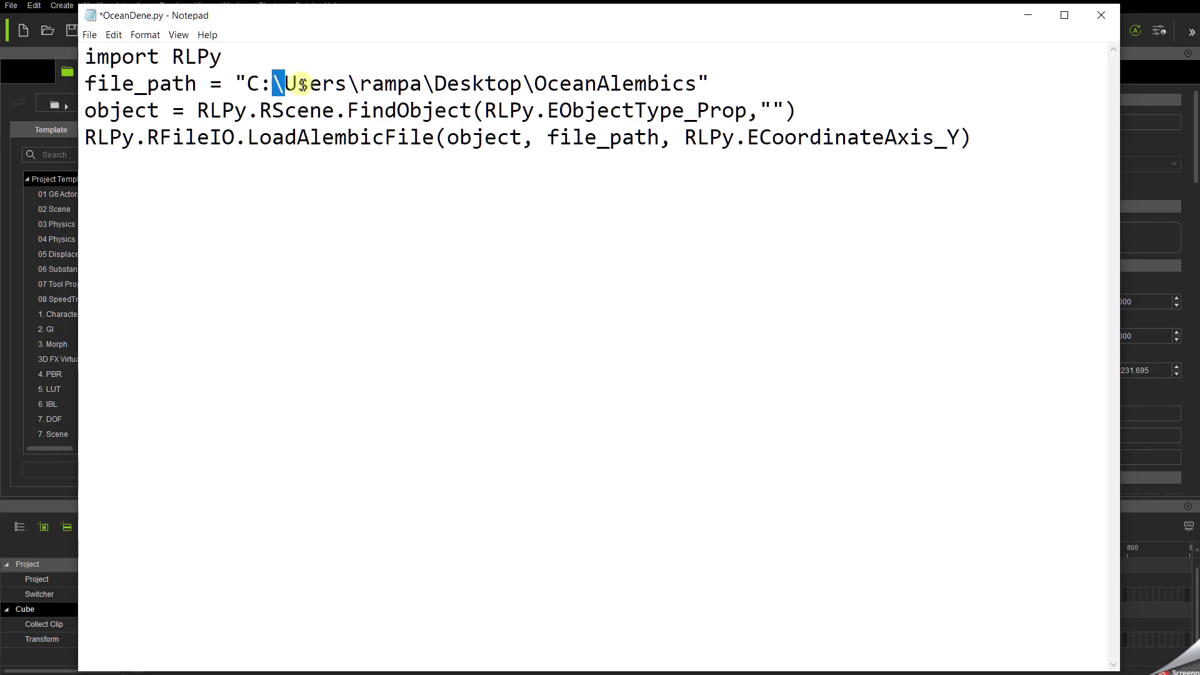
text(/)
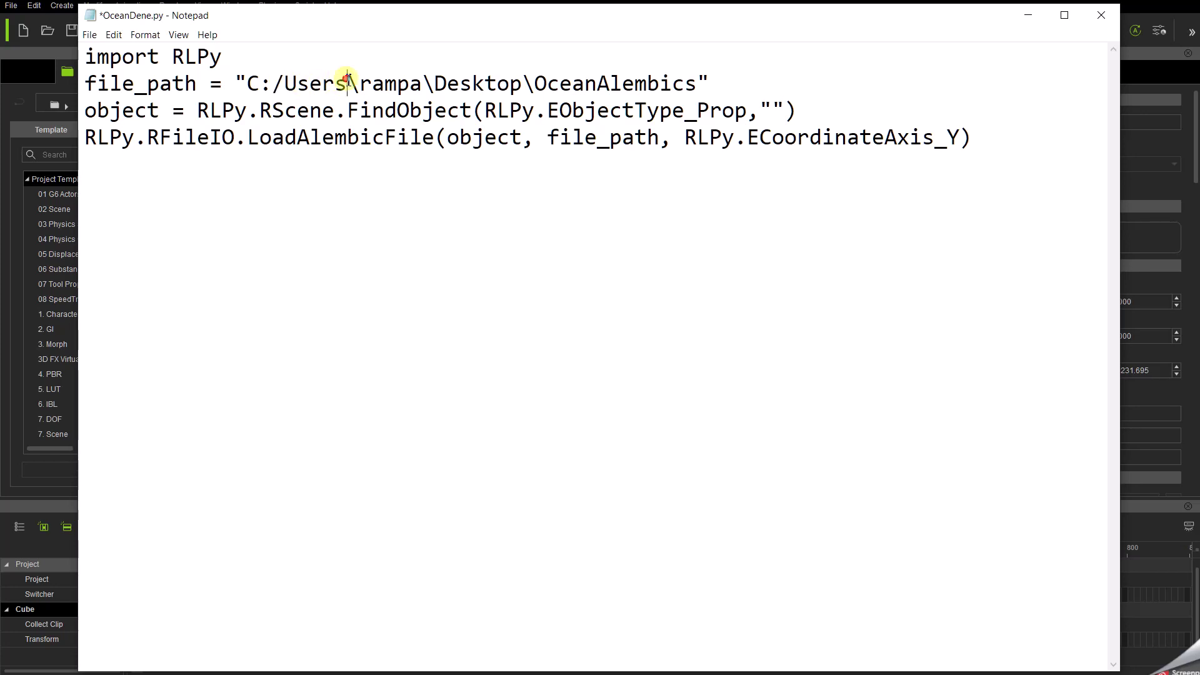
drag(346, 84, 432, 85)
text(/)
text(/)
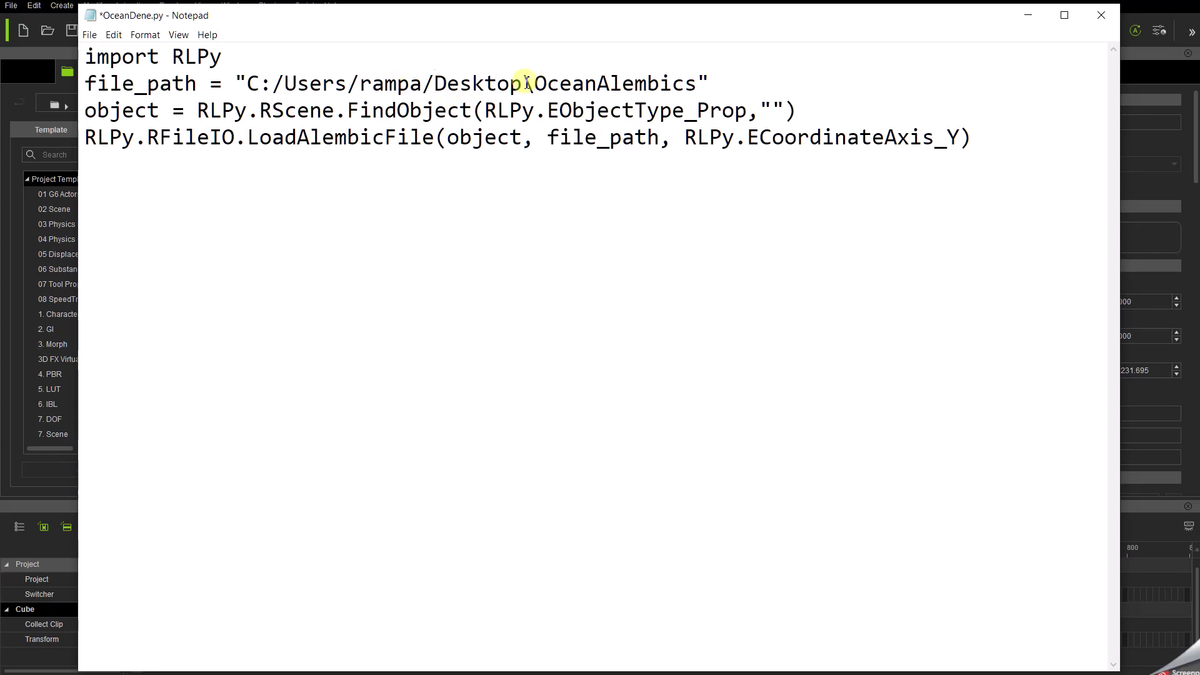
drag(523, 84, 532, 84)
text(/)
click(698, 84)
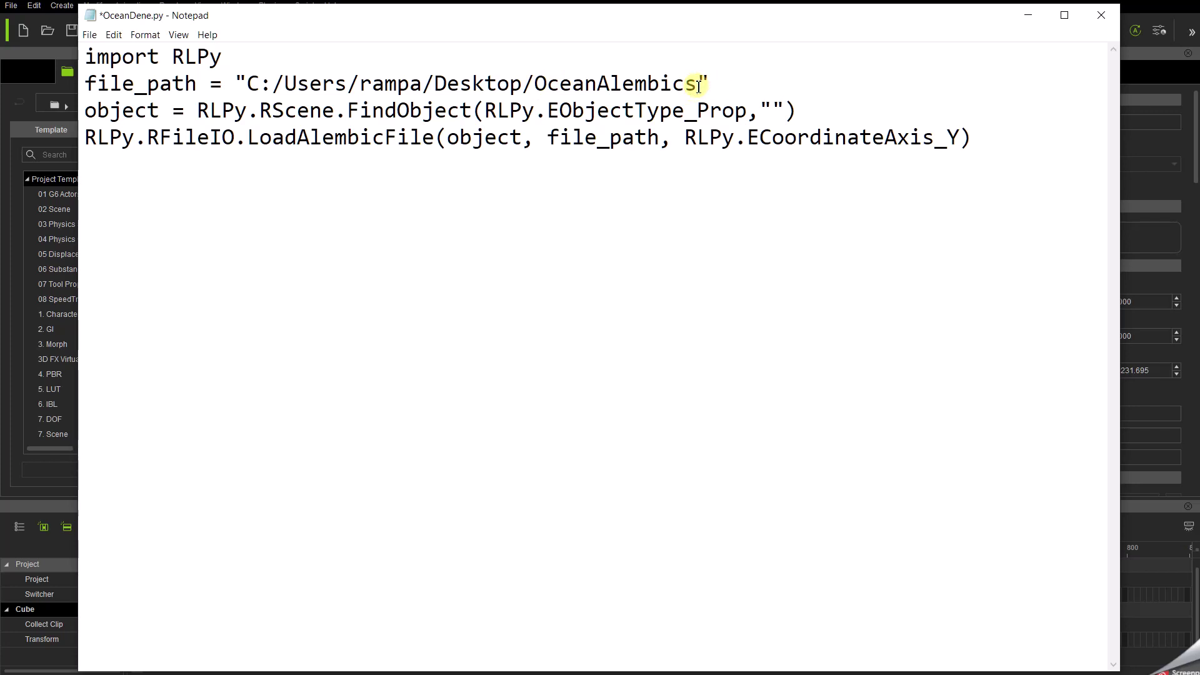
text(/)
text(O)
text(cean)
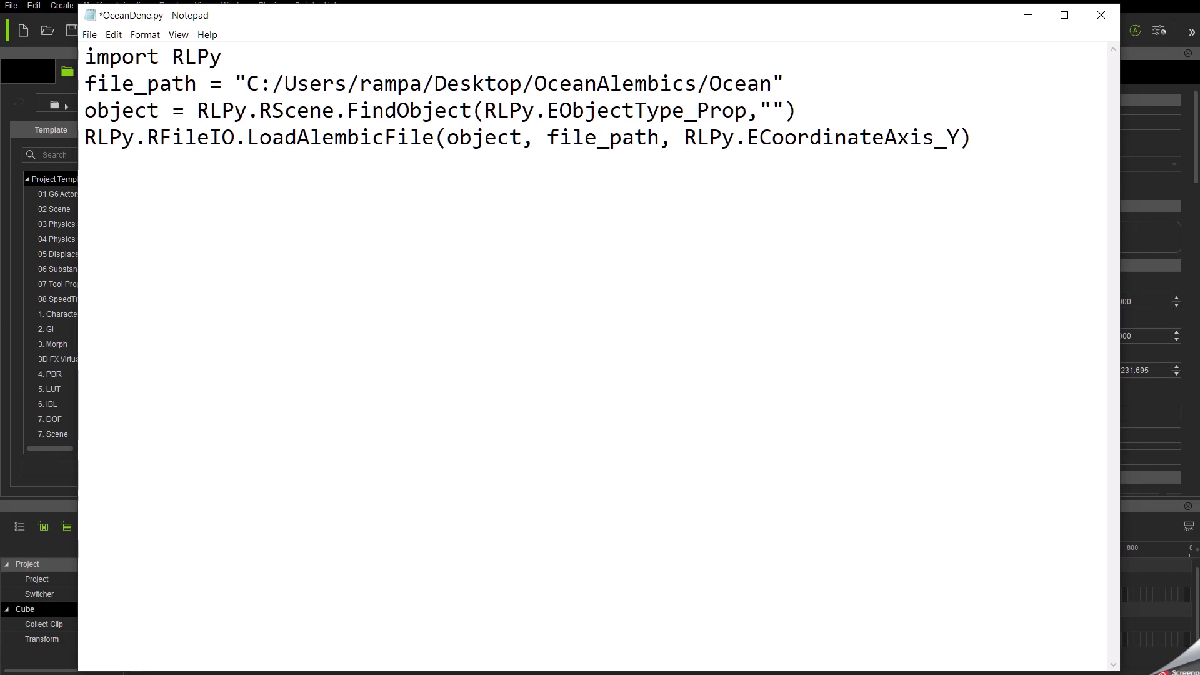
text(Test.abc)
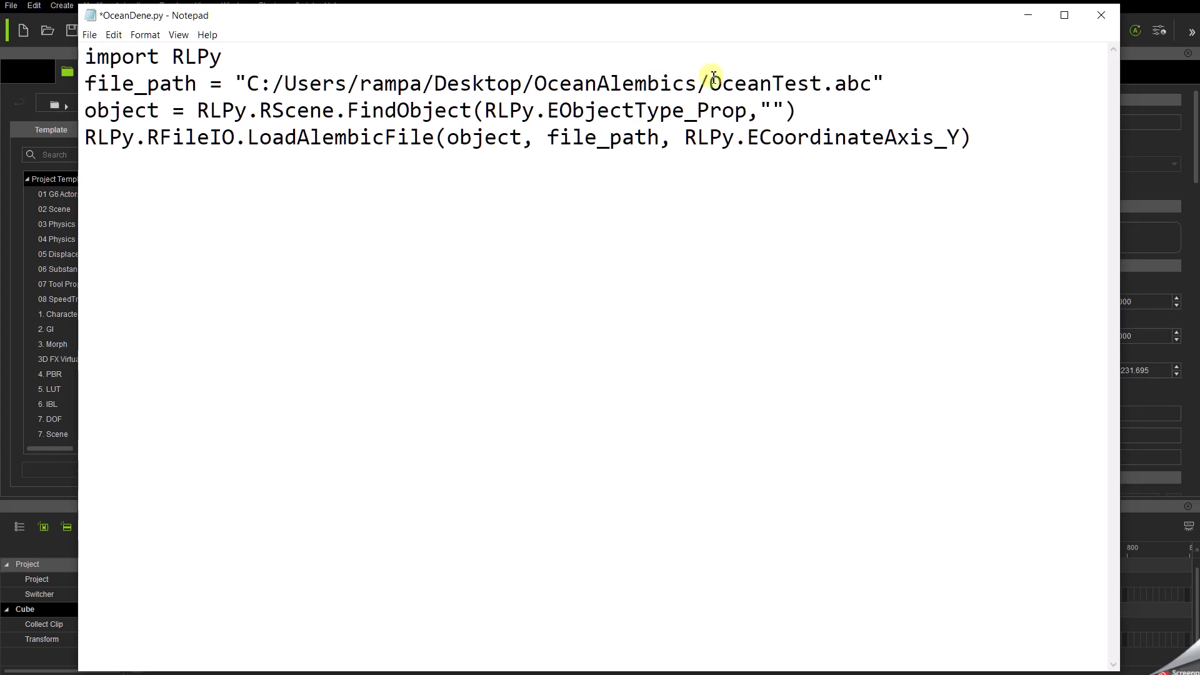
Copy the name OceanTest into FindObject's empty quotes
drag(710, 84, 824, 87)
key(ctrl+c)
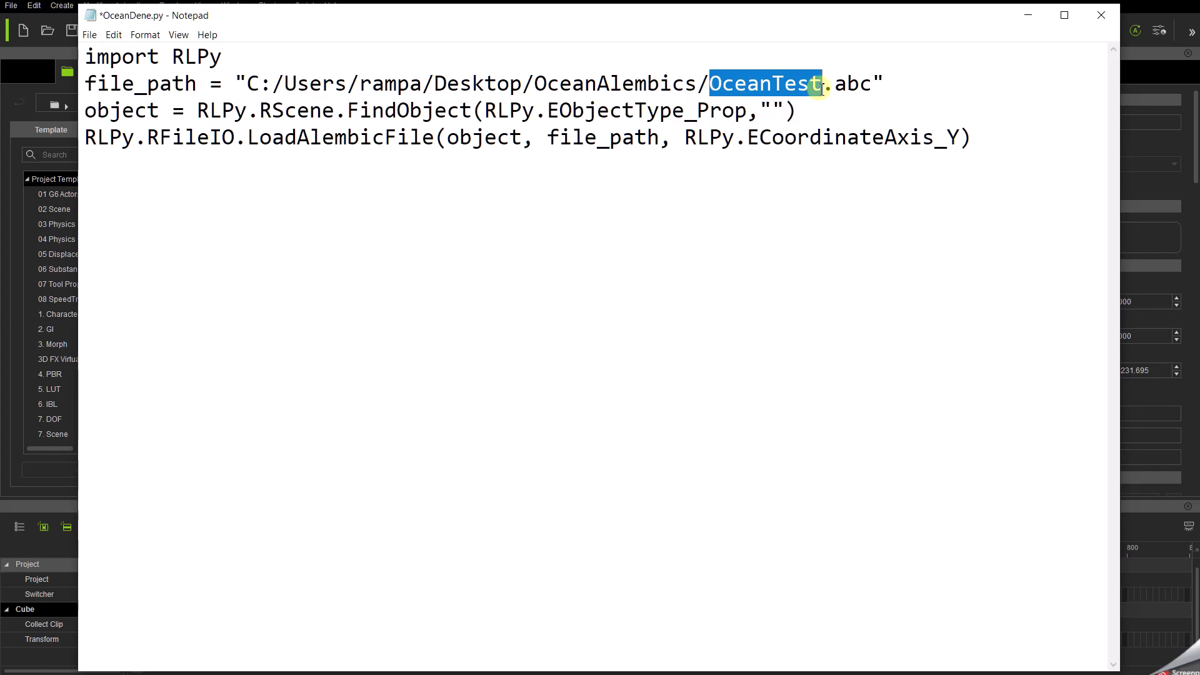
click(773, 110)
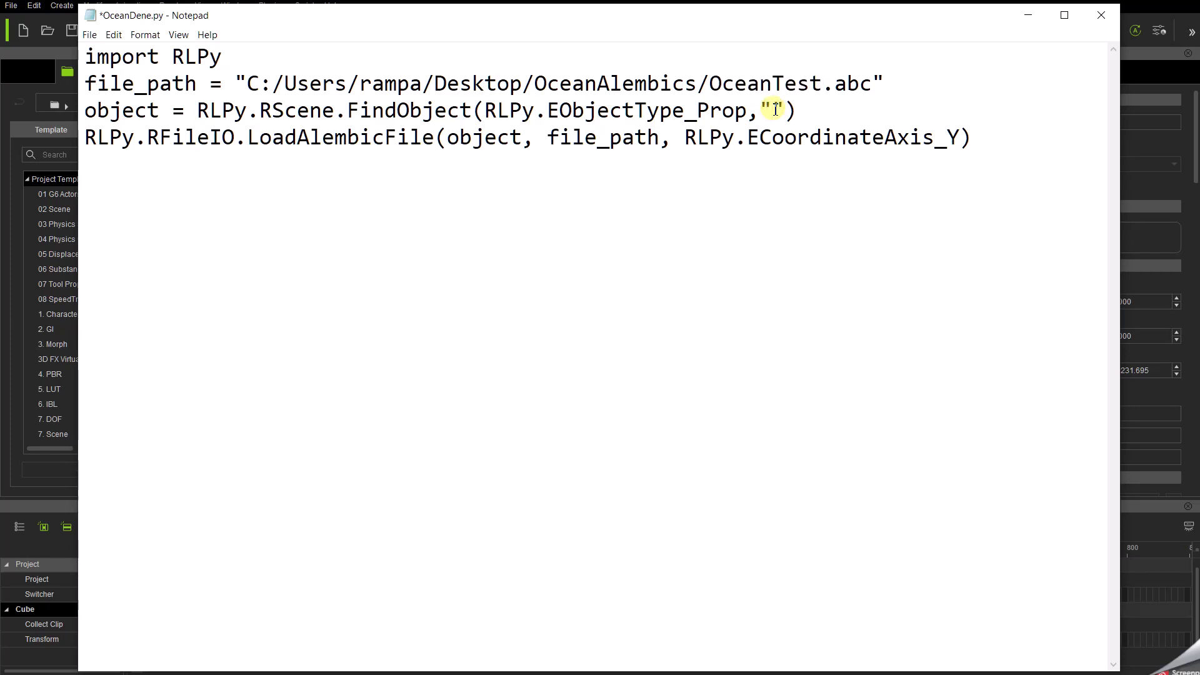
key(ctrl+v)
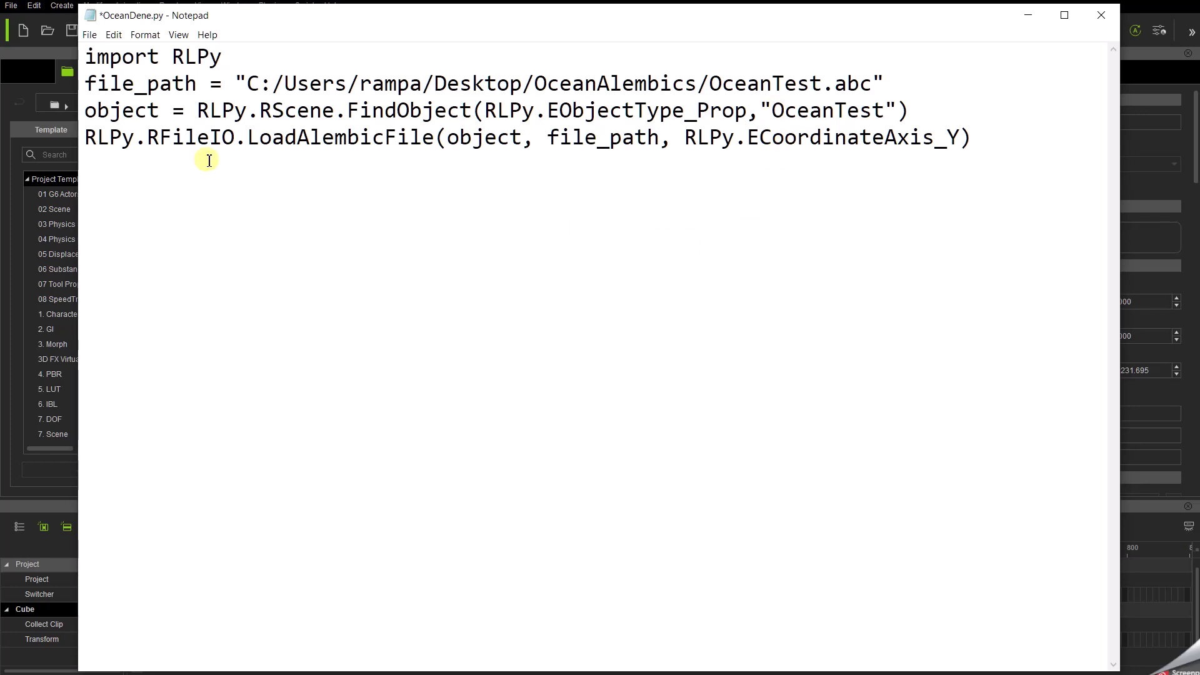
Save the script as OceanTest.py in OceanAlembics, with the file type set to All Files
click(90, 35)
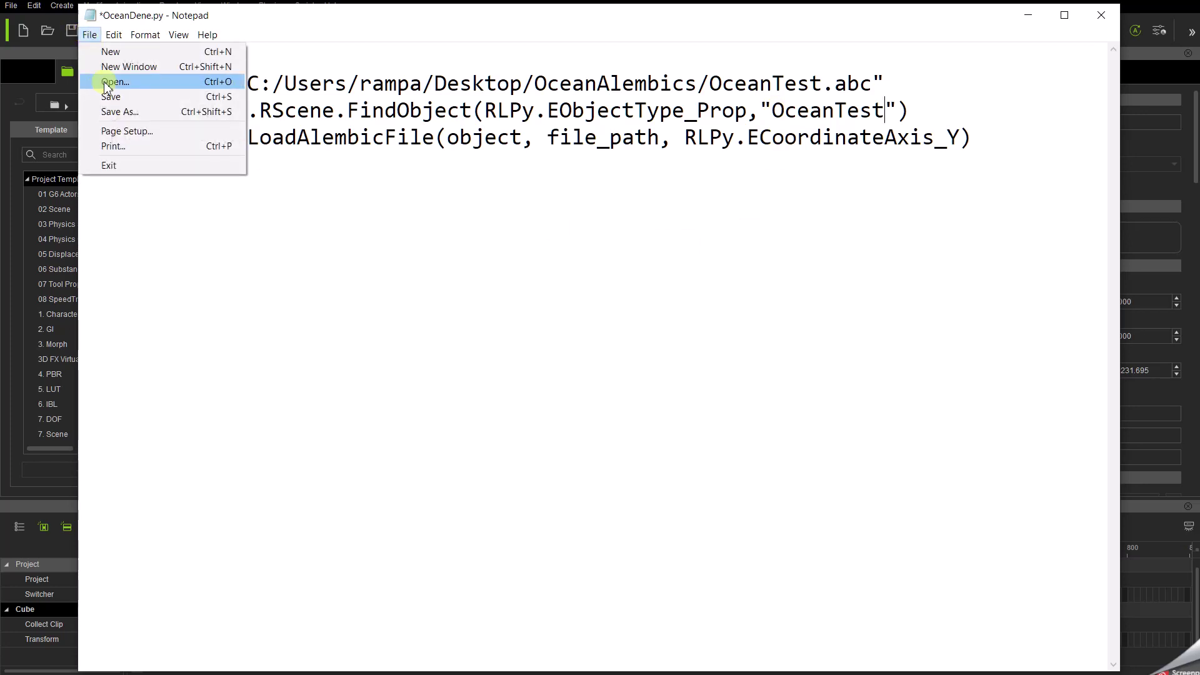
click(115, 112)
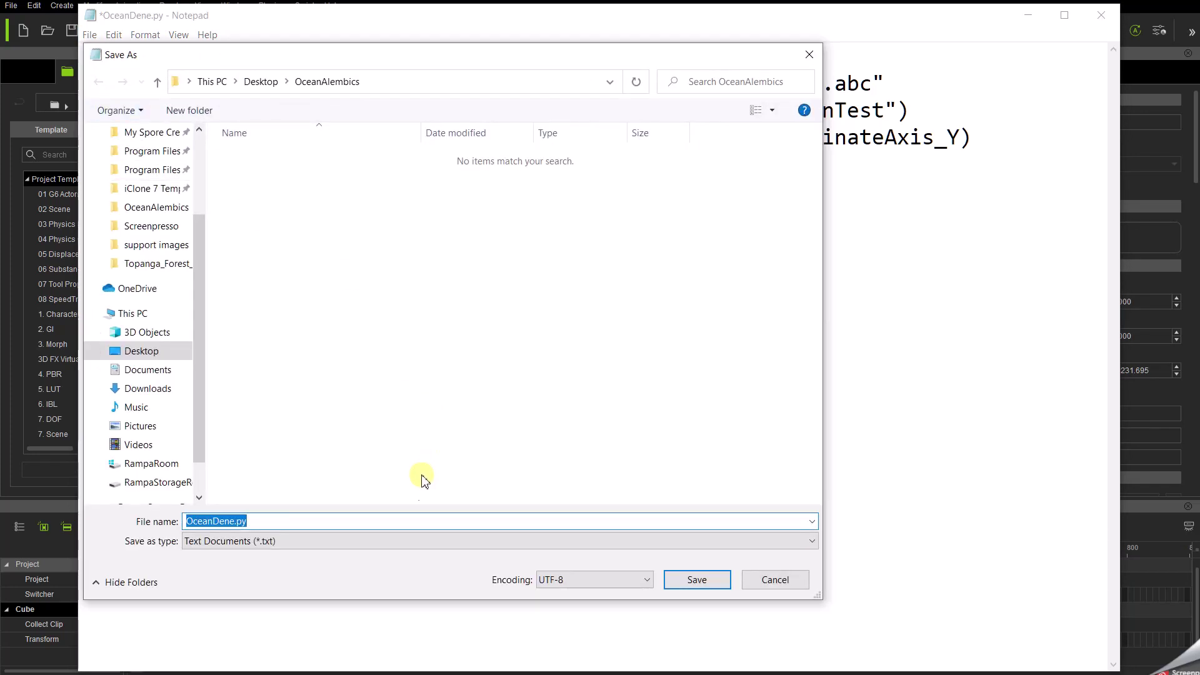
click(416, 545)
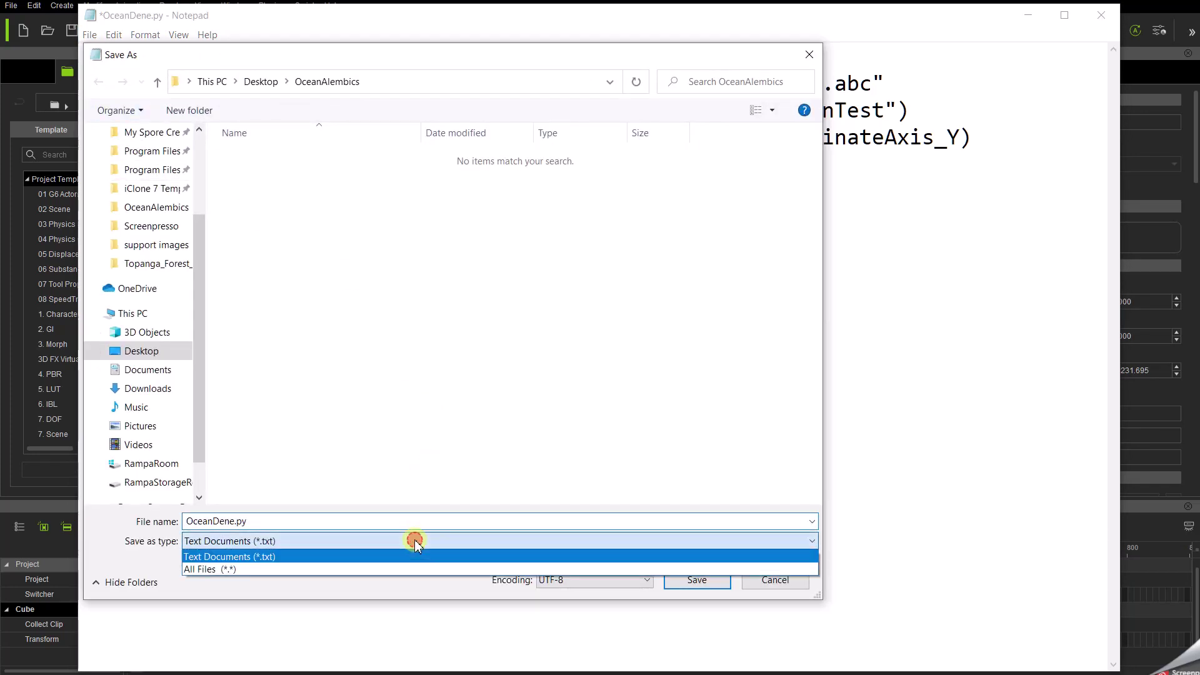
click(413, 569)
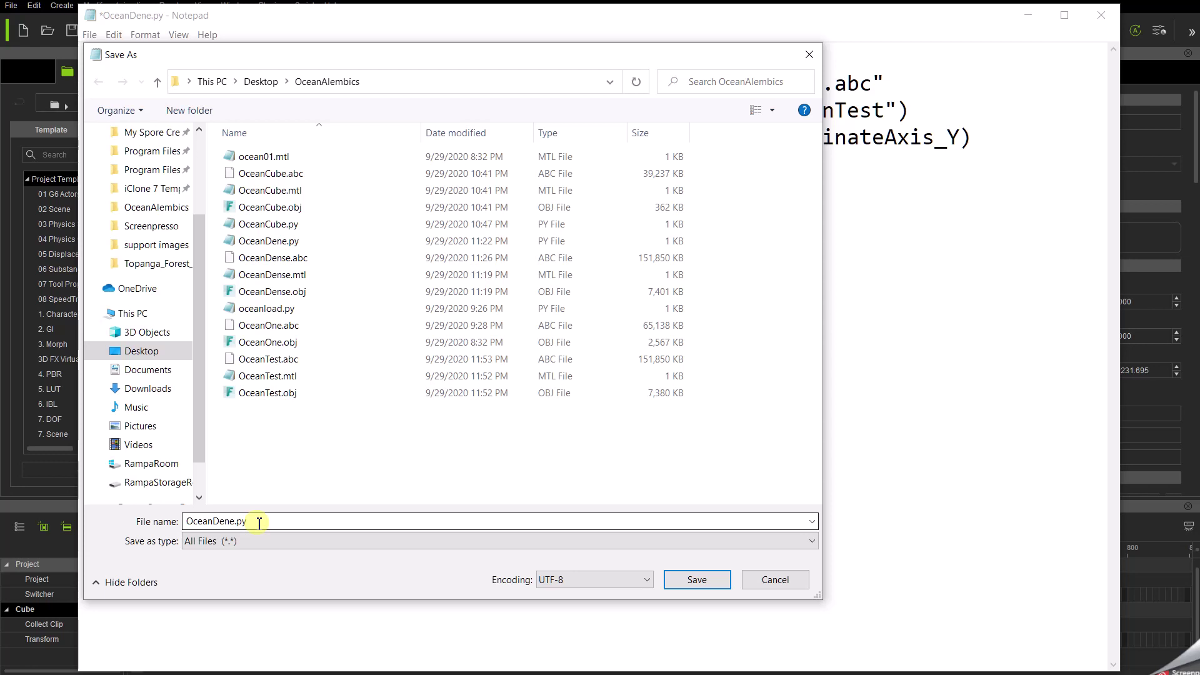
double_click(259, 523)
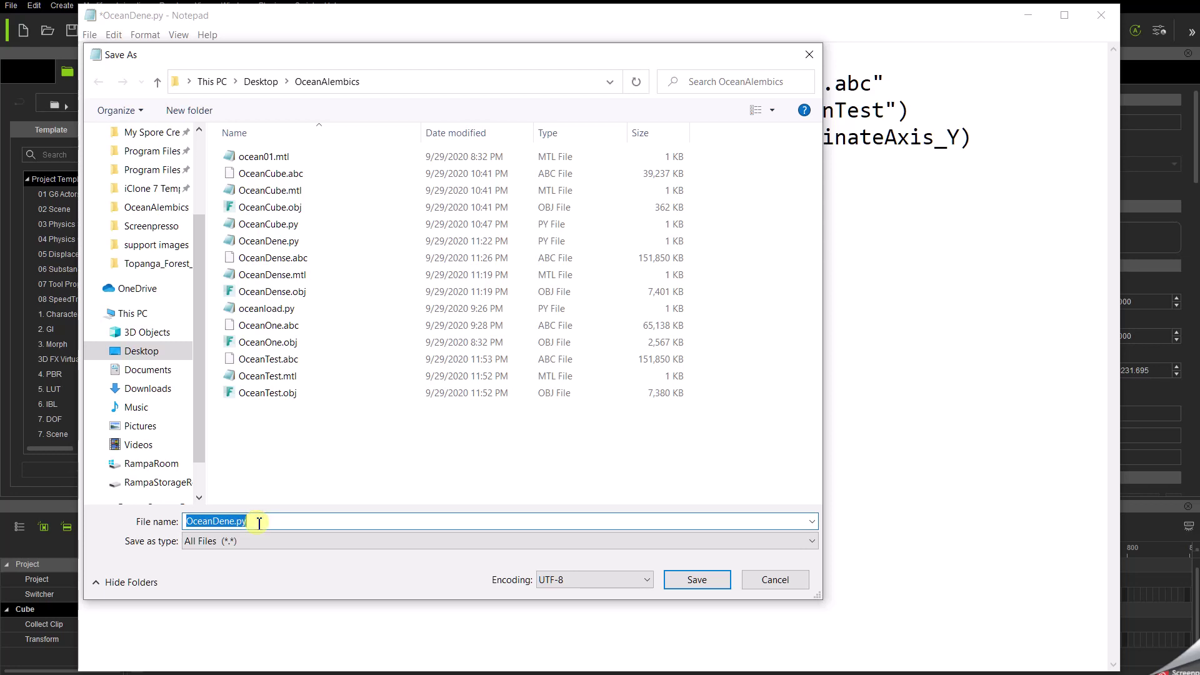
text(Ocean)
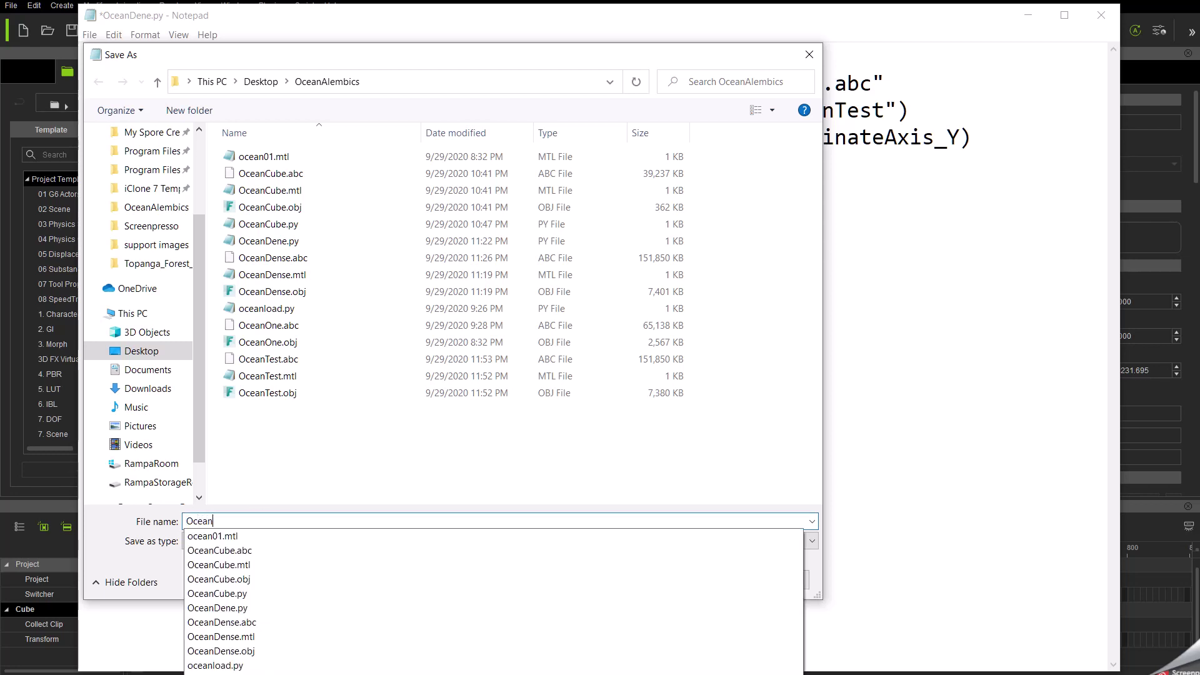
text(Test)
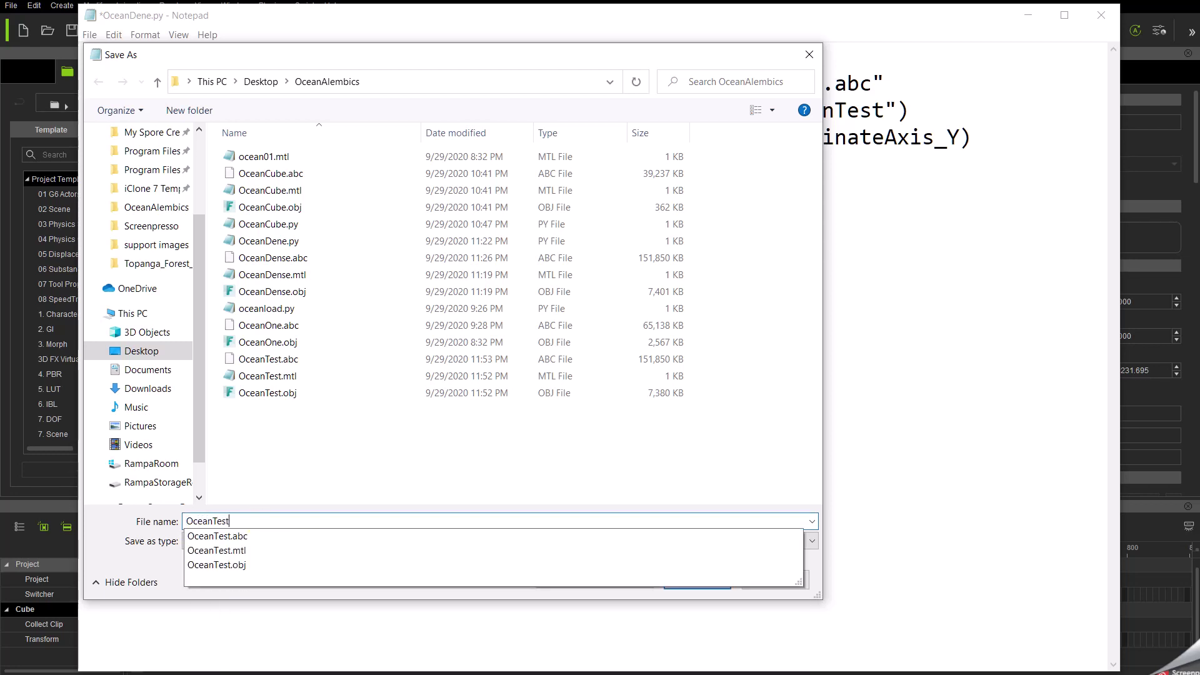
text(.py)
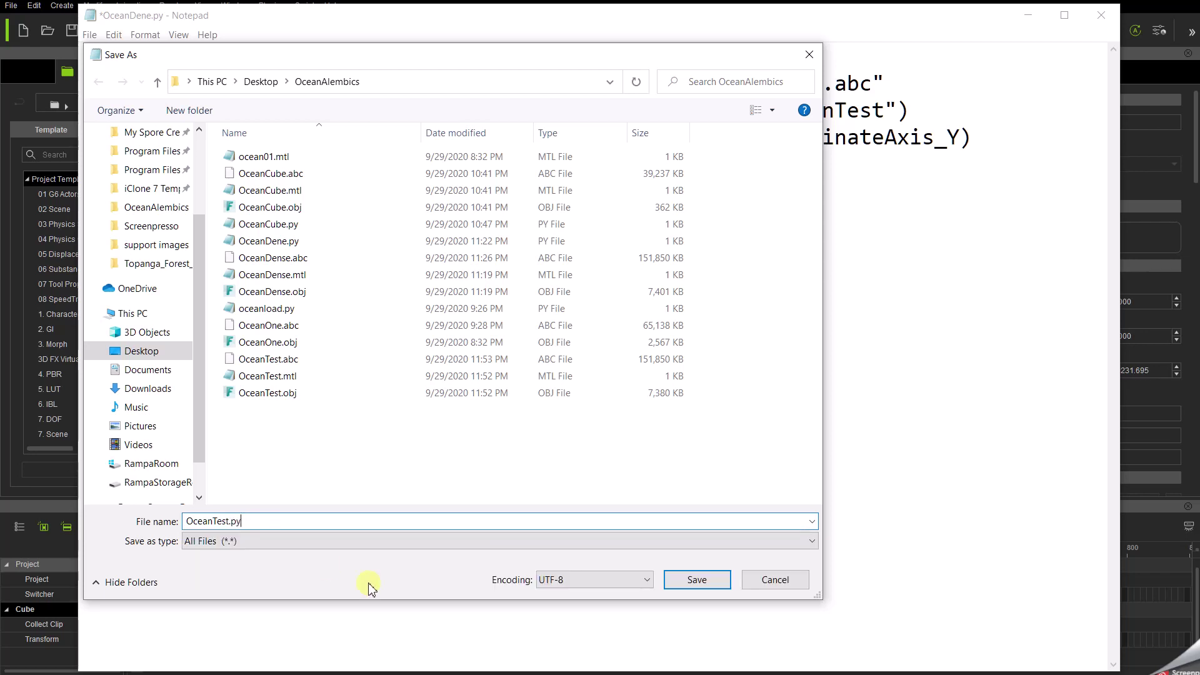
click(696, 580)
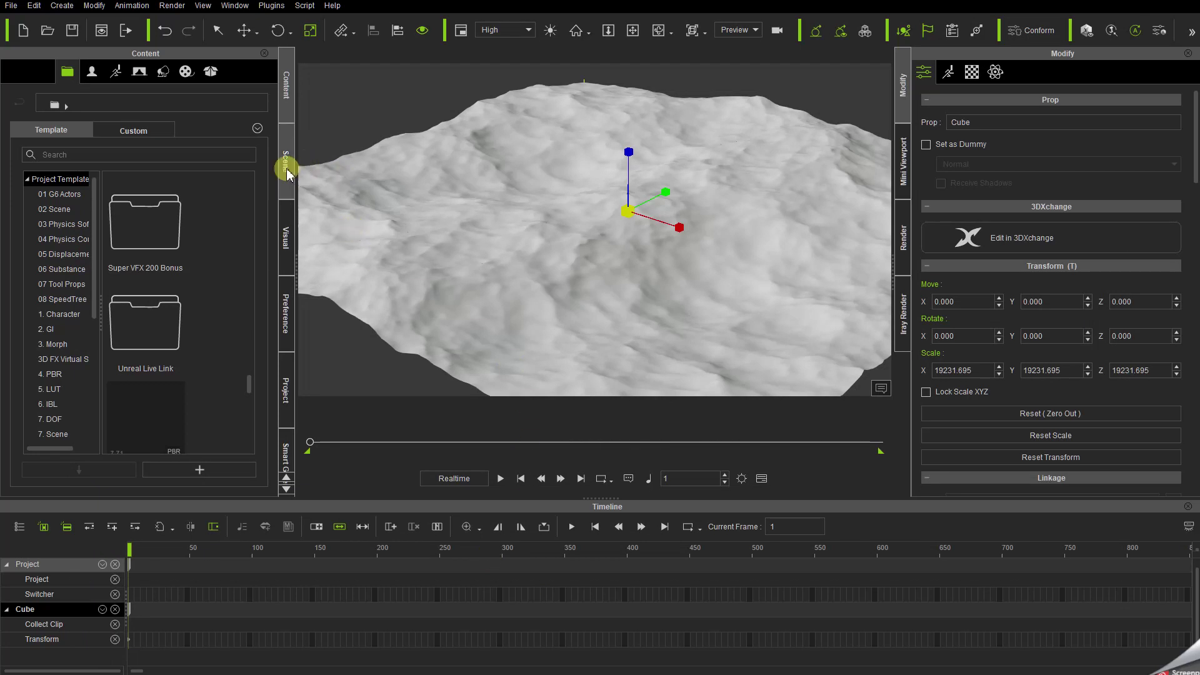
In the Scene list, rename the Cube prop to OceanTest
click(288, 168)
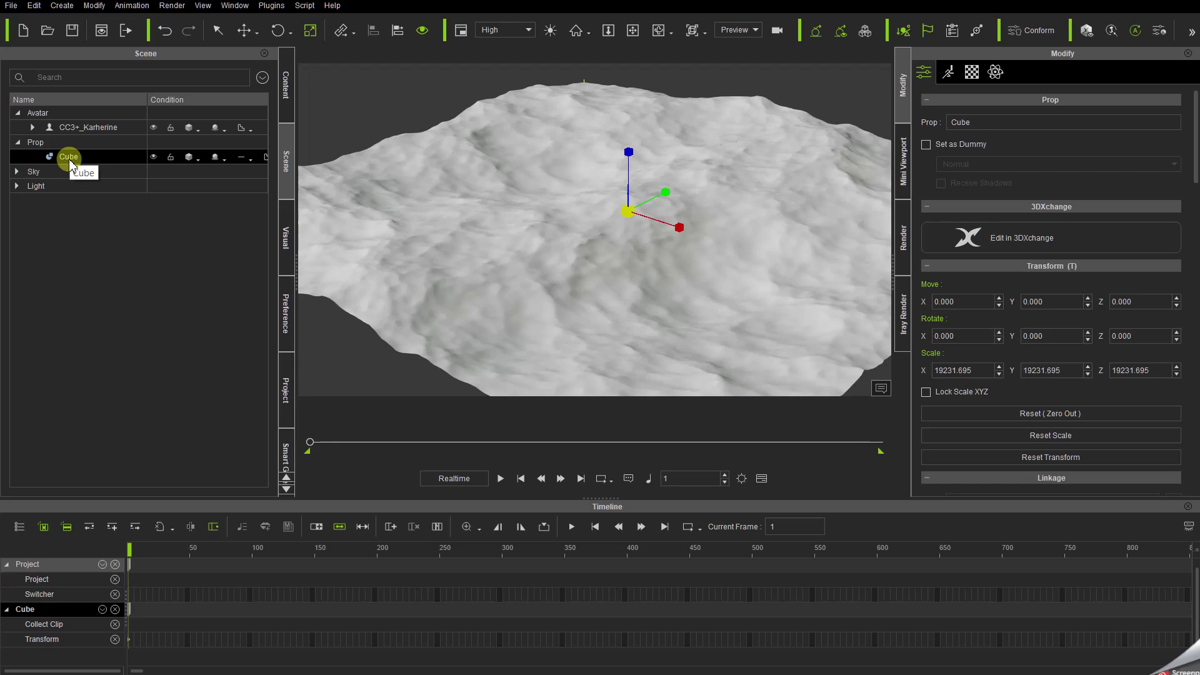
double_click(70, 160)
text(OceanTest)
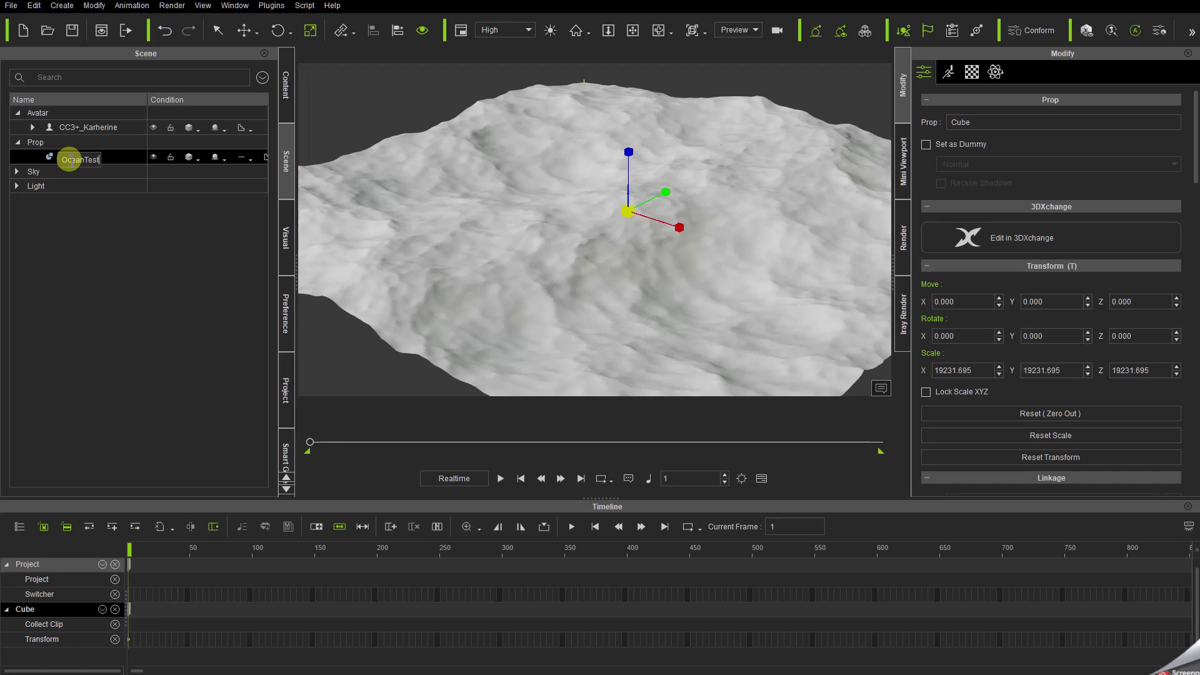
key(Return)
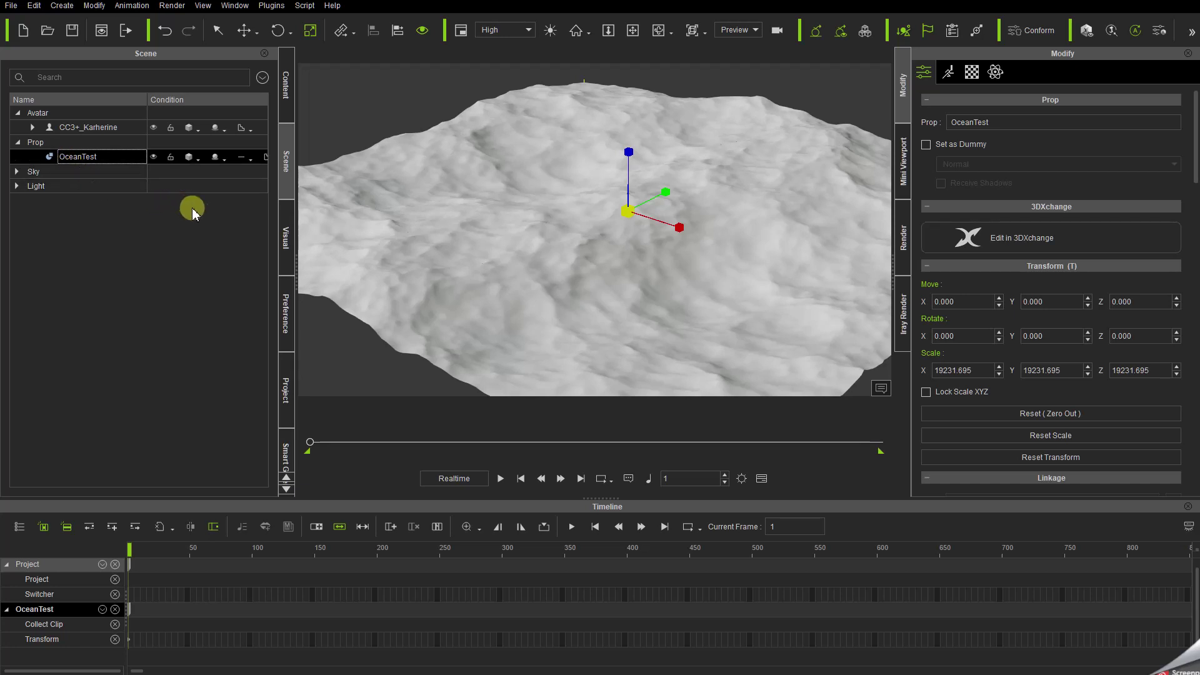
Set OceanTest's physics to Soft Cloth, accept the triangle-count warning, and check PhysX settings
click(248, 161)
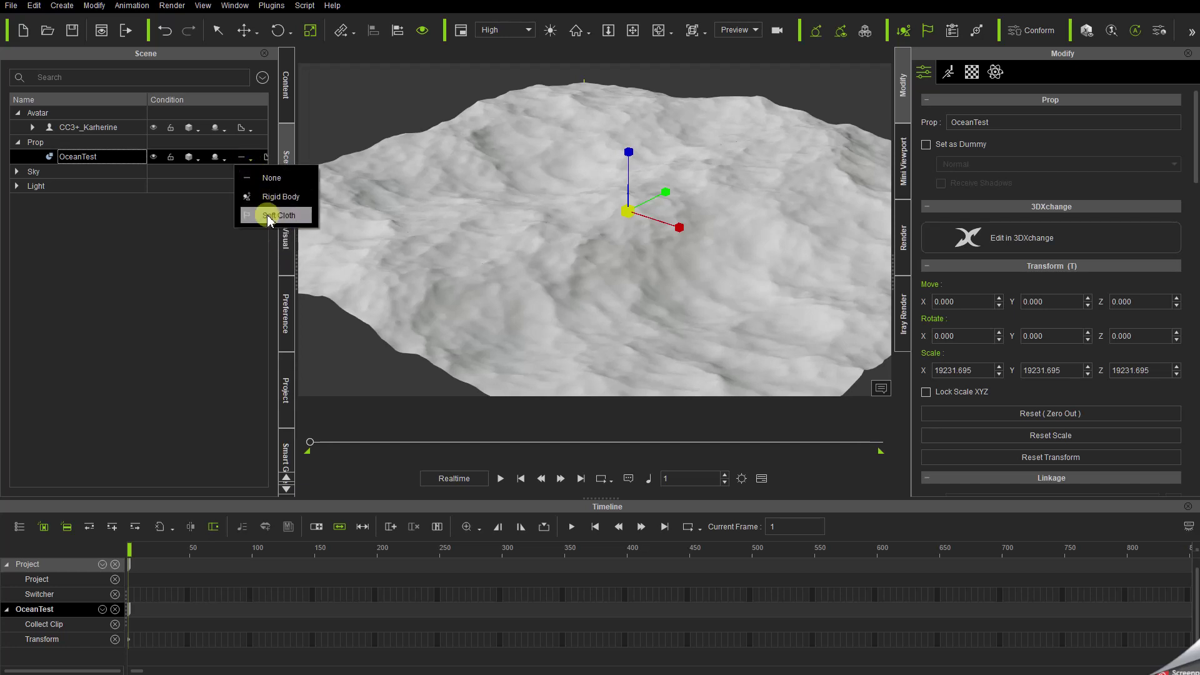
click(266, 217)
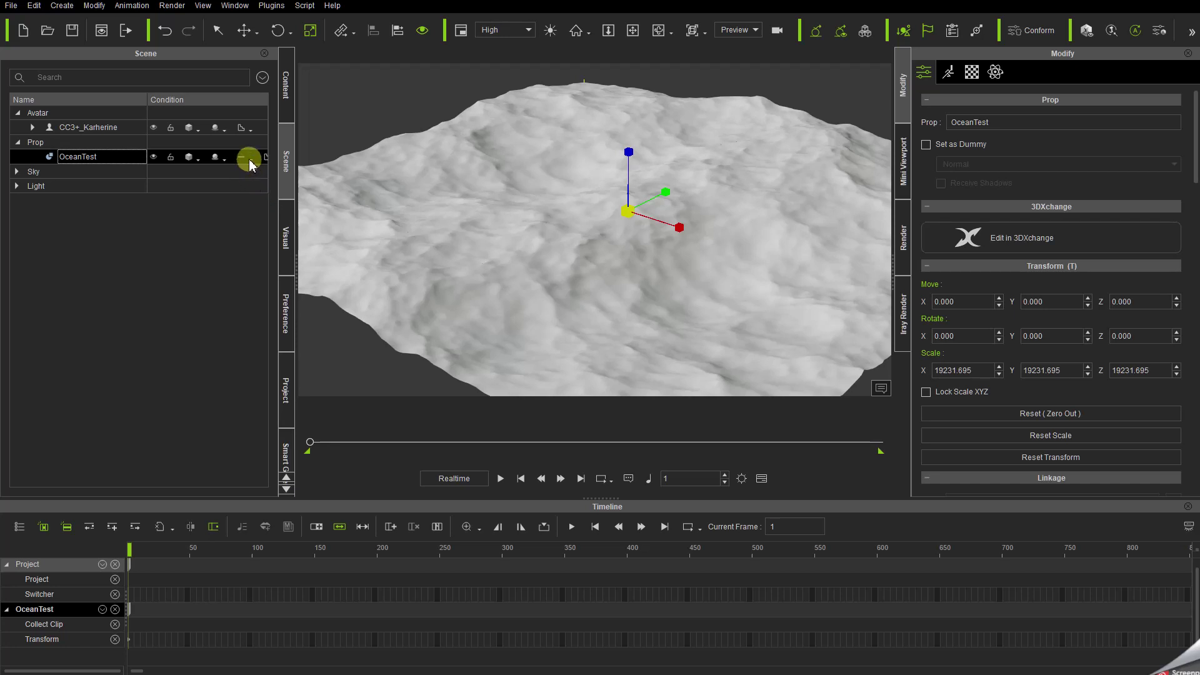
click(594, 278)
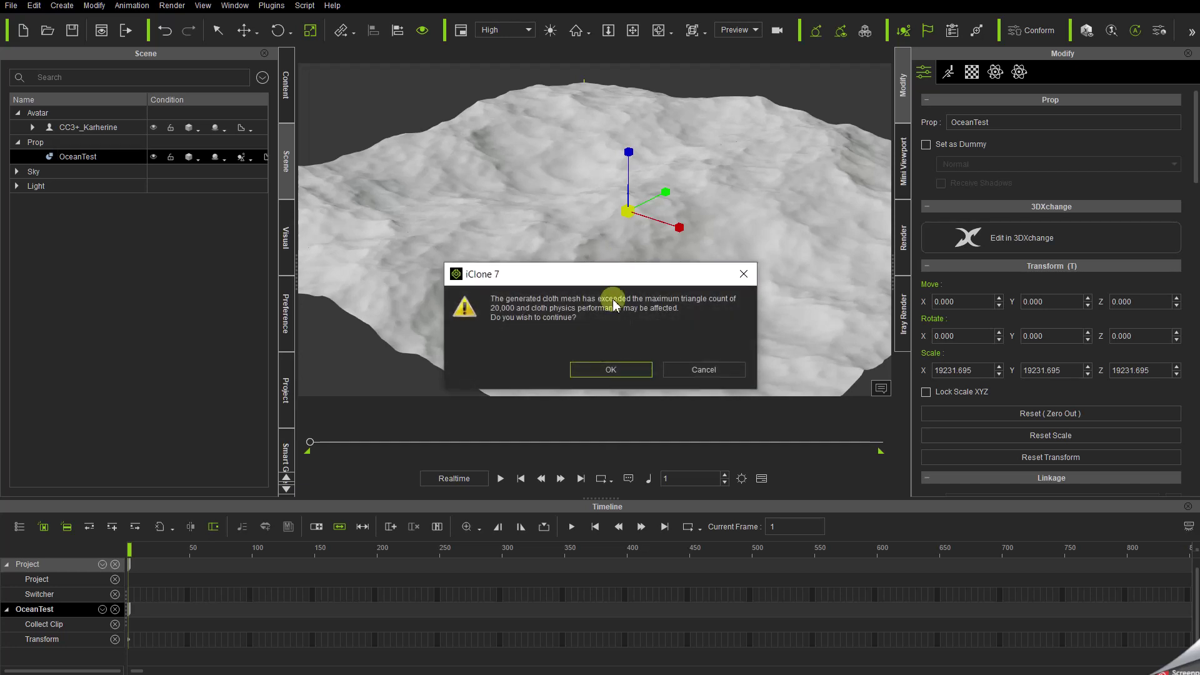
click(603, 374)
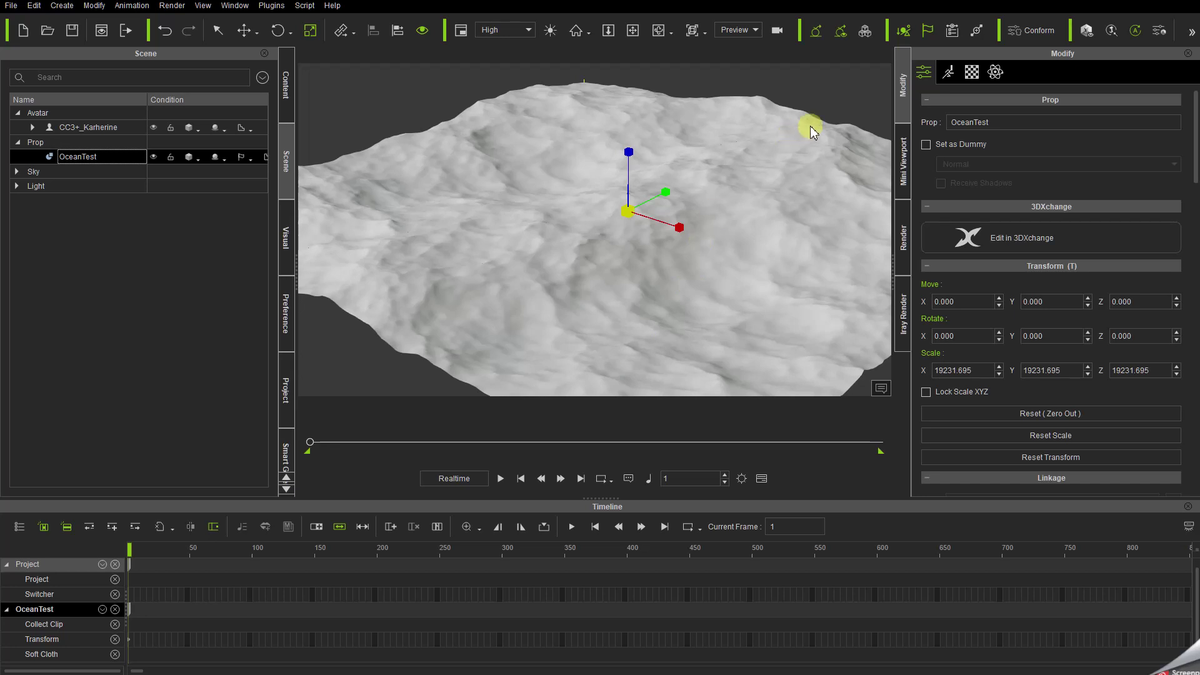
click(996, 73)
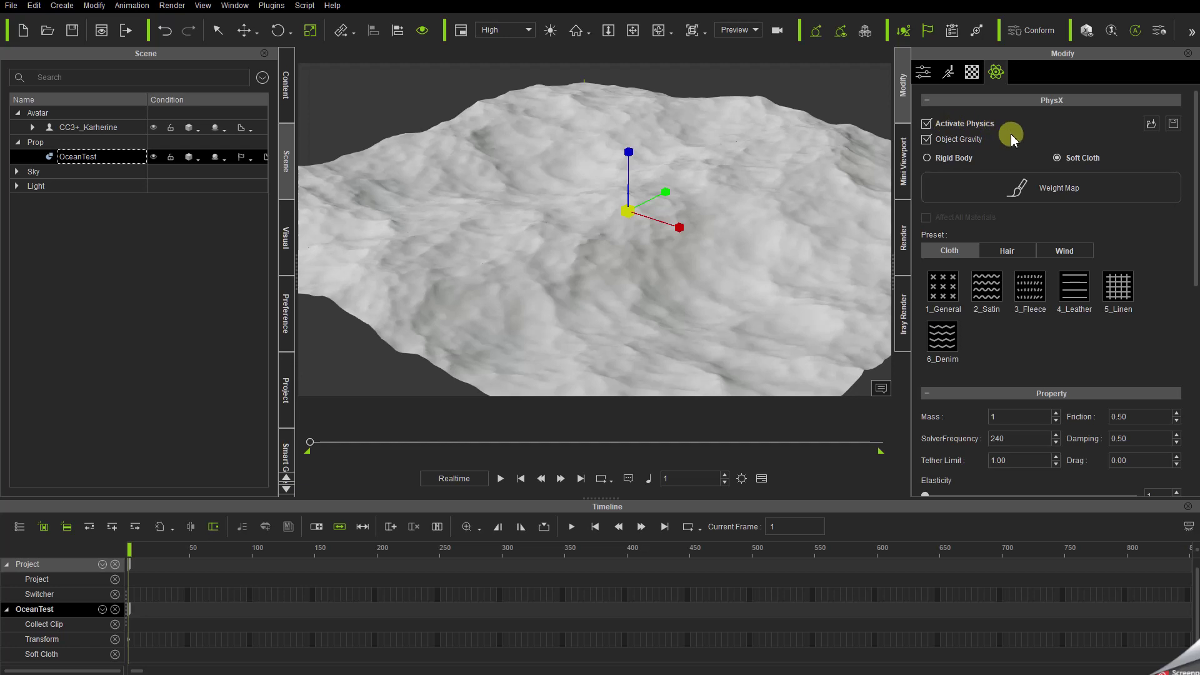
click(923, 73)
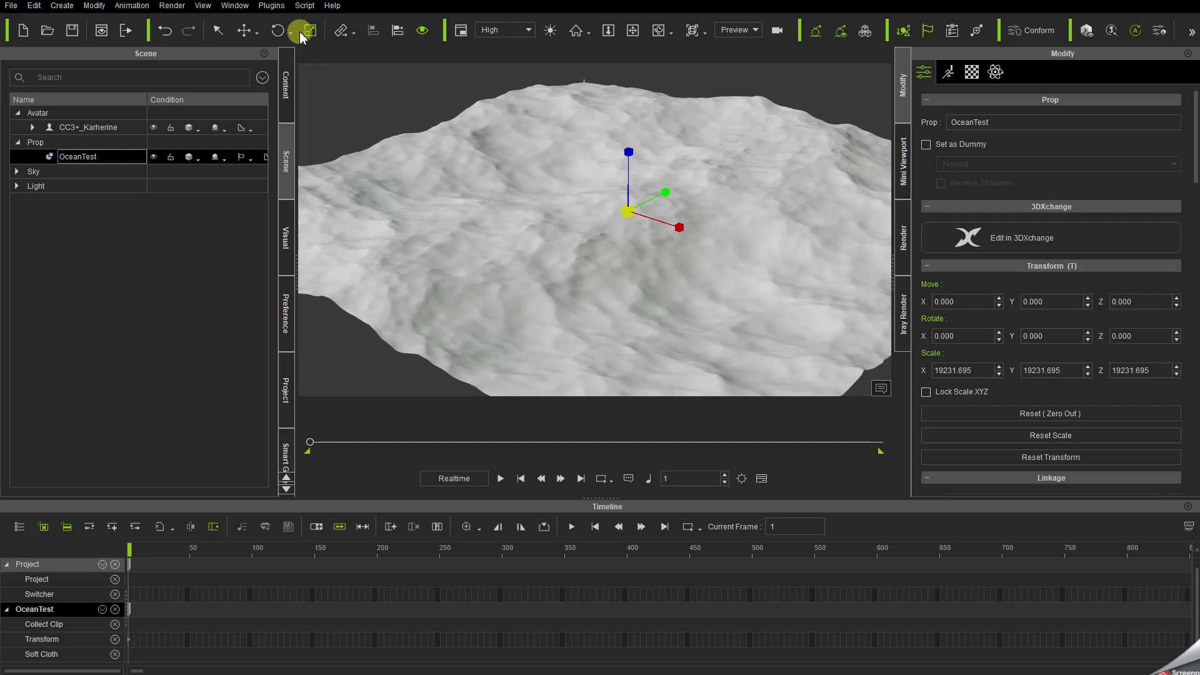
Run OceanTest.py via Script > Load Python to apply the OceanTest.abc clip, then reopen physics options
click(300, 7)
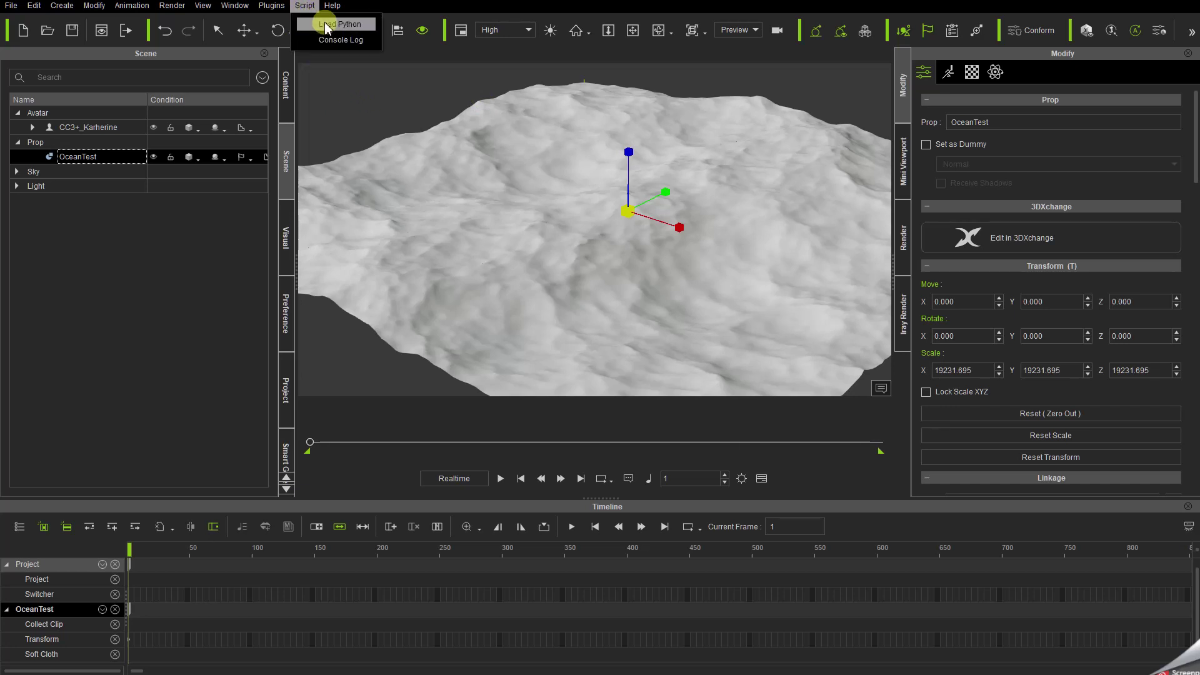
click(326, 24)
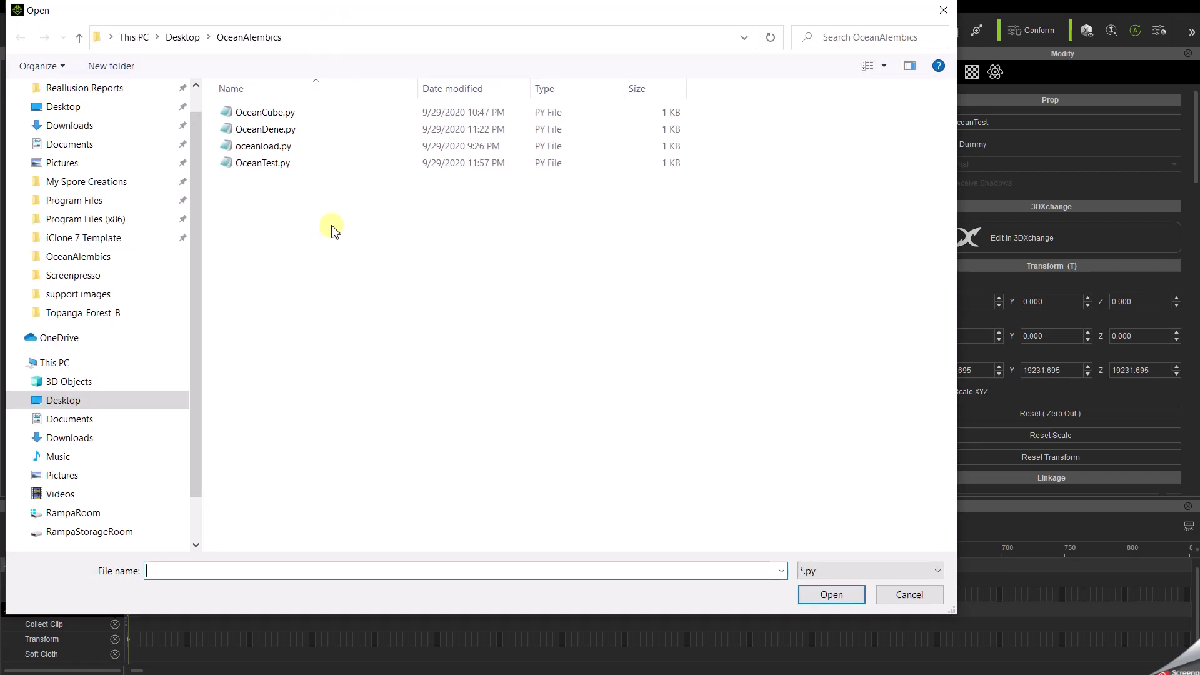
double_click(248, 165)
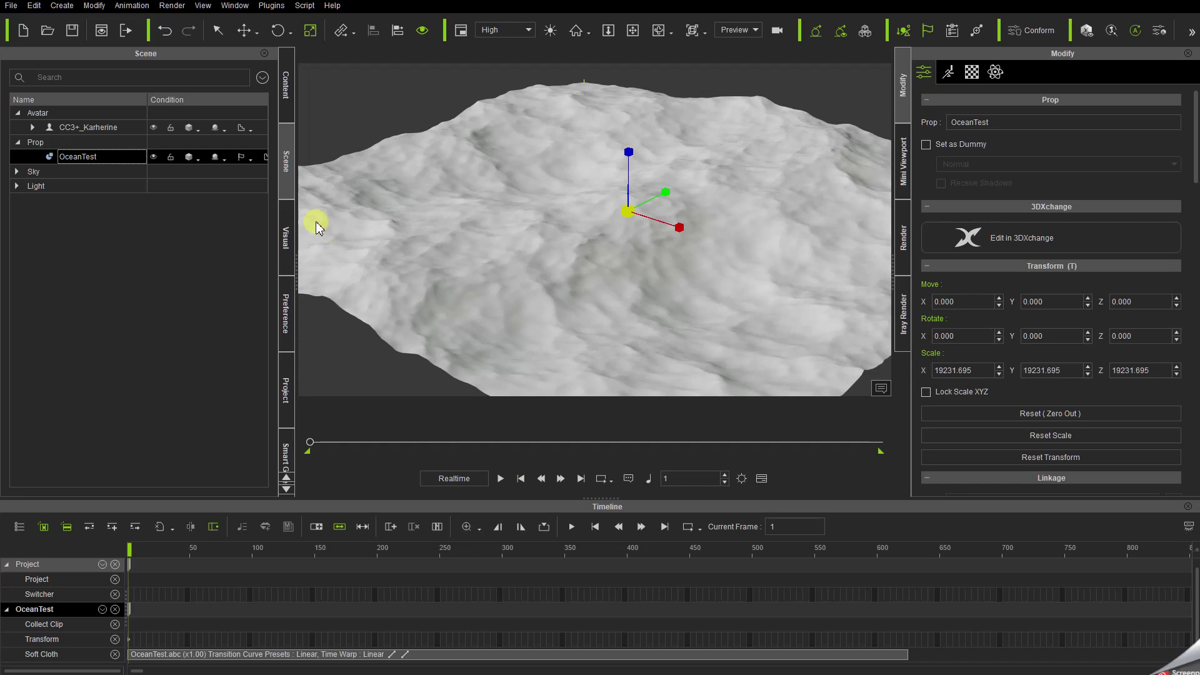
click(251, 165)
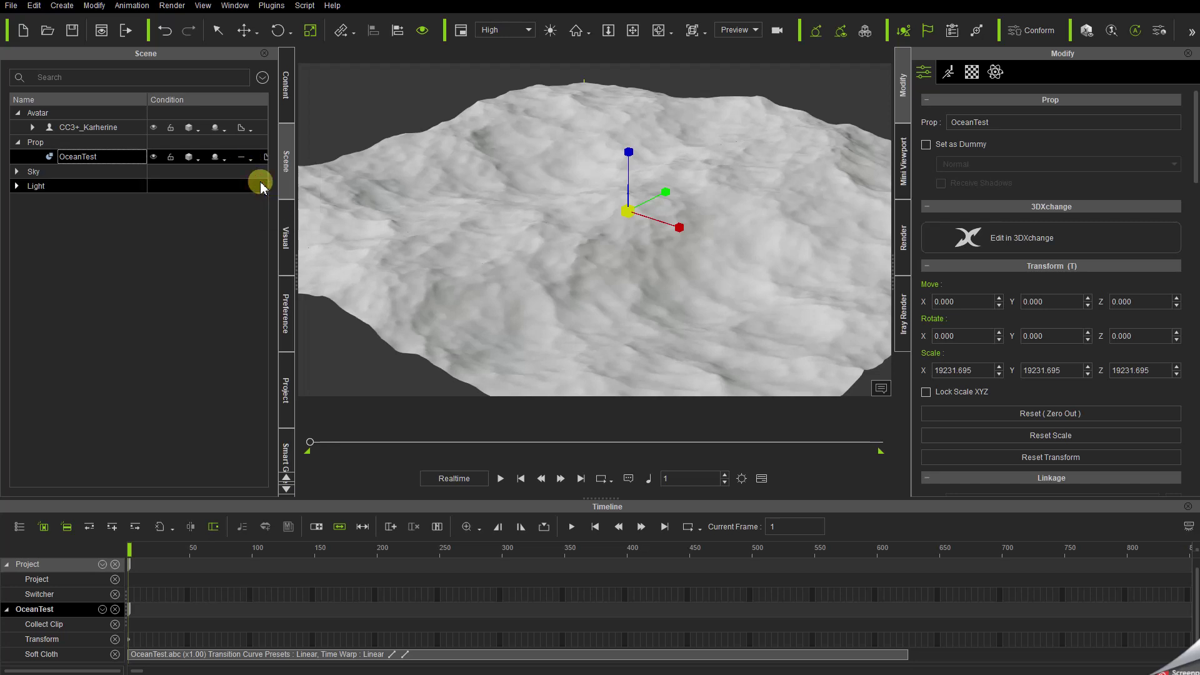
Switch OceanTest's physics off and preview the ocean animation
click(264, 178)
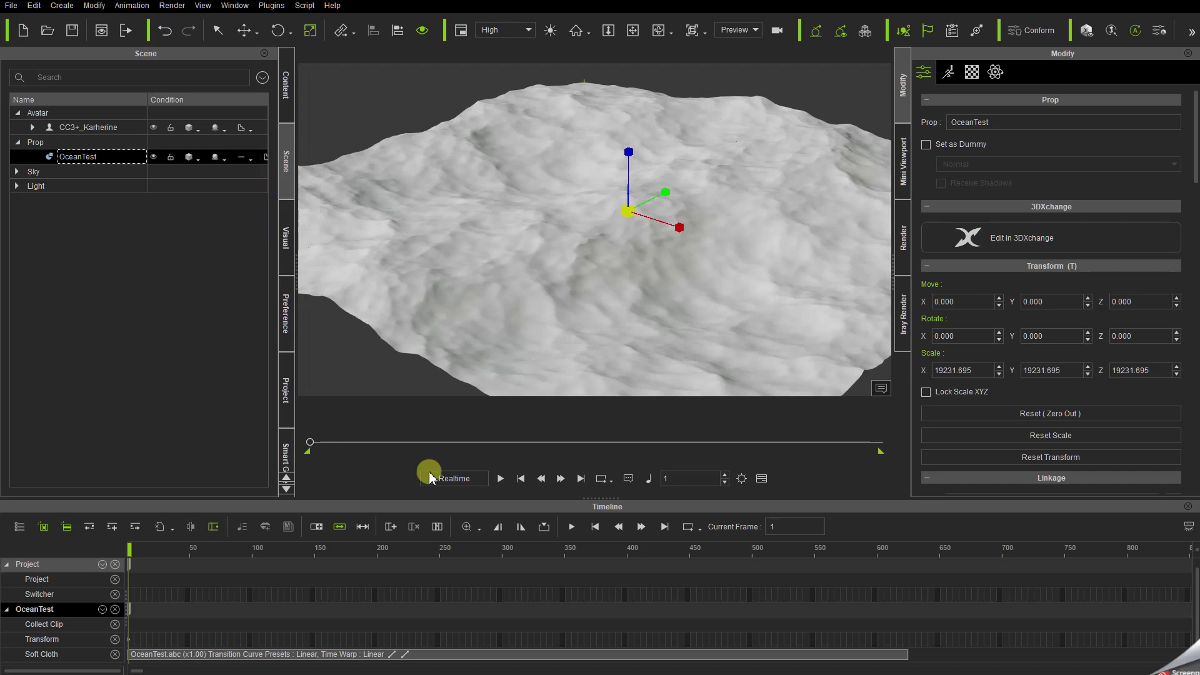
click(500, 480)
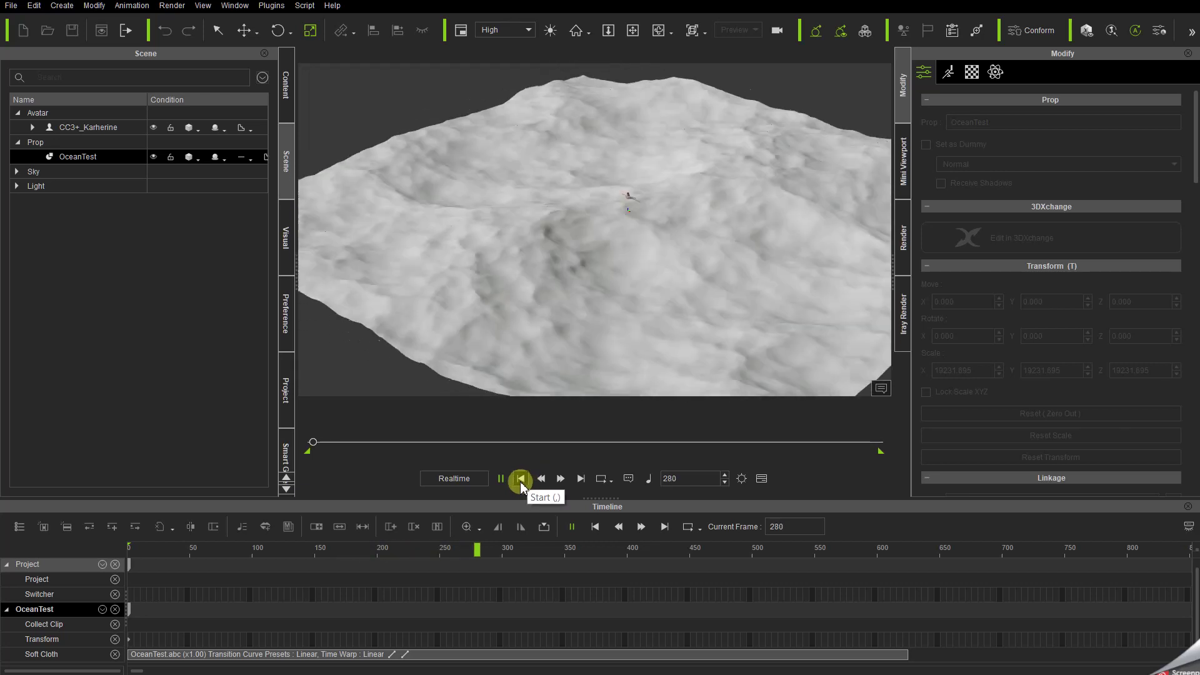
click(521, 480)
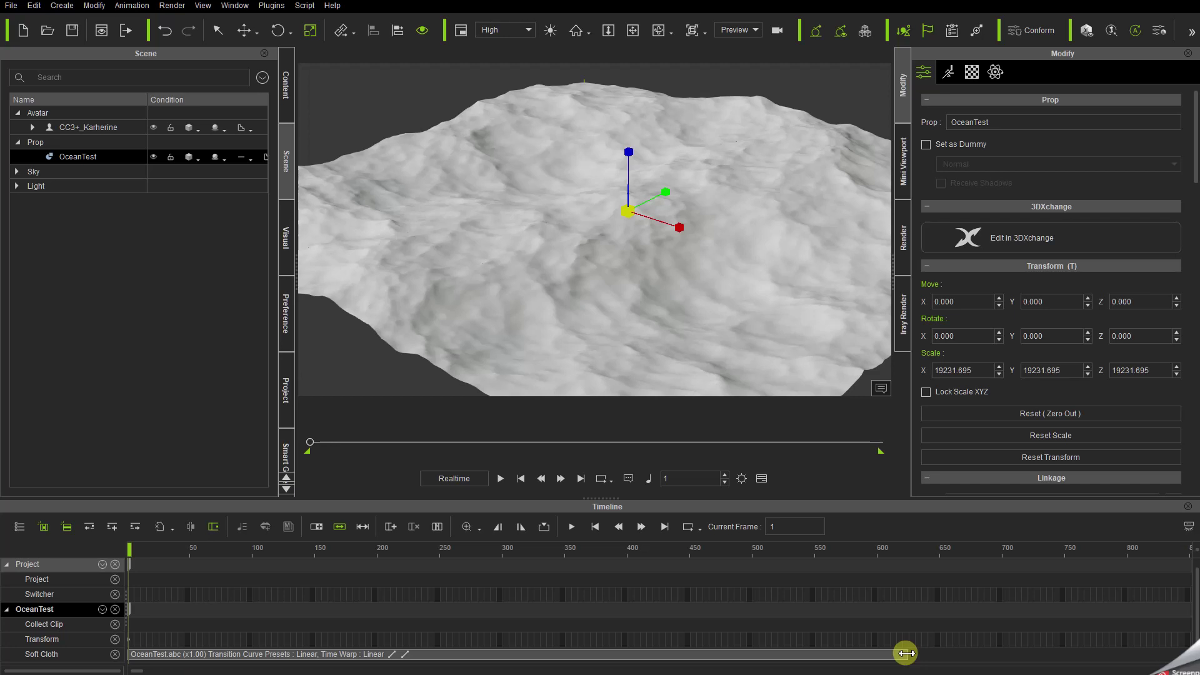
Stretch the OceanTest.abc clip across the full timeline for x0.74 speed and replay it
drag(904, 654, 1183, 653)
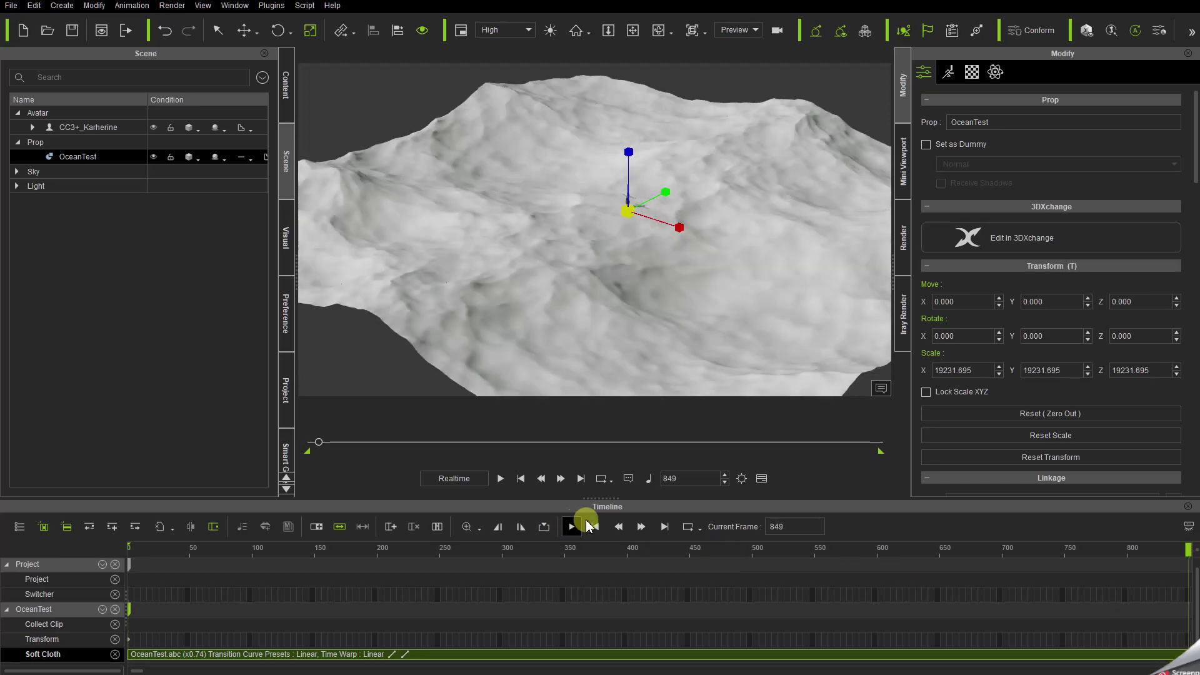
click(593, 526)
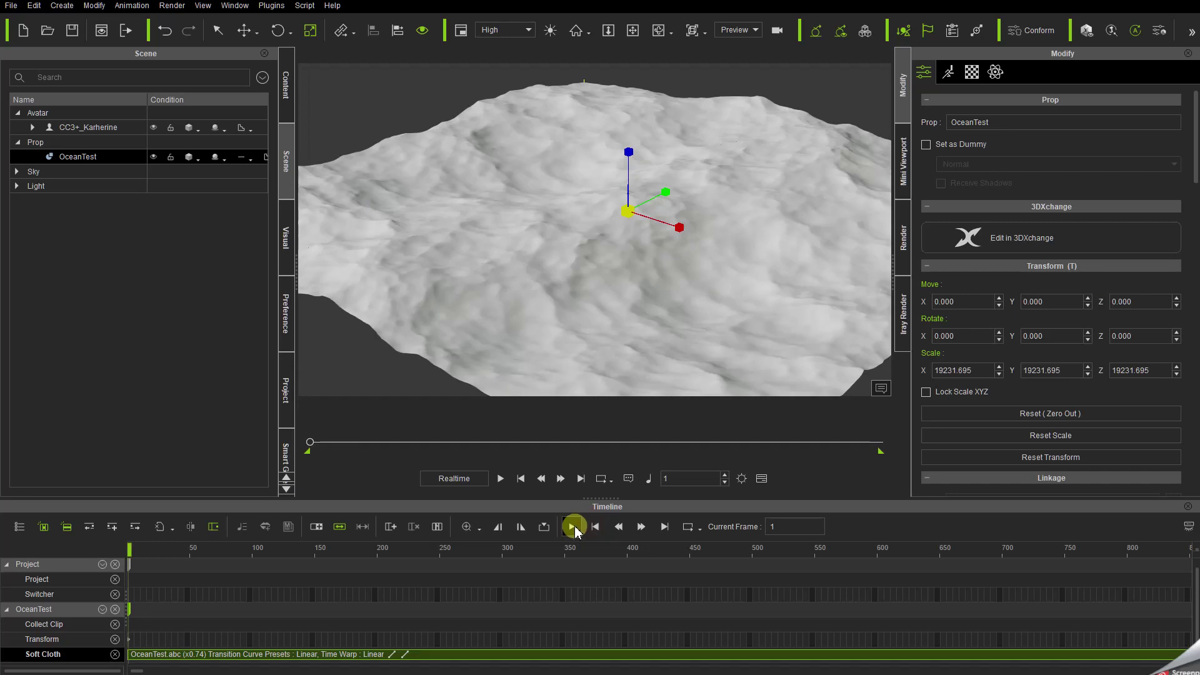
click(573, 528)
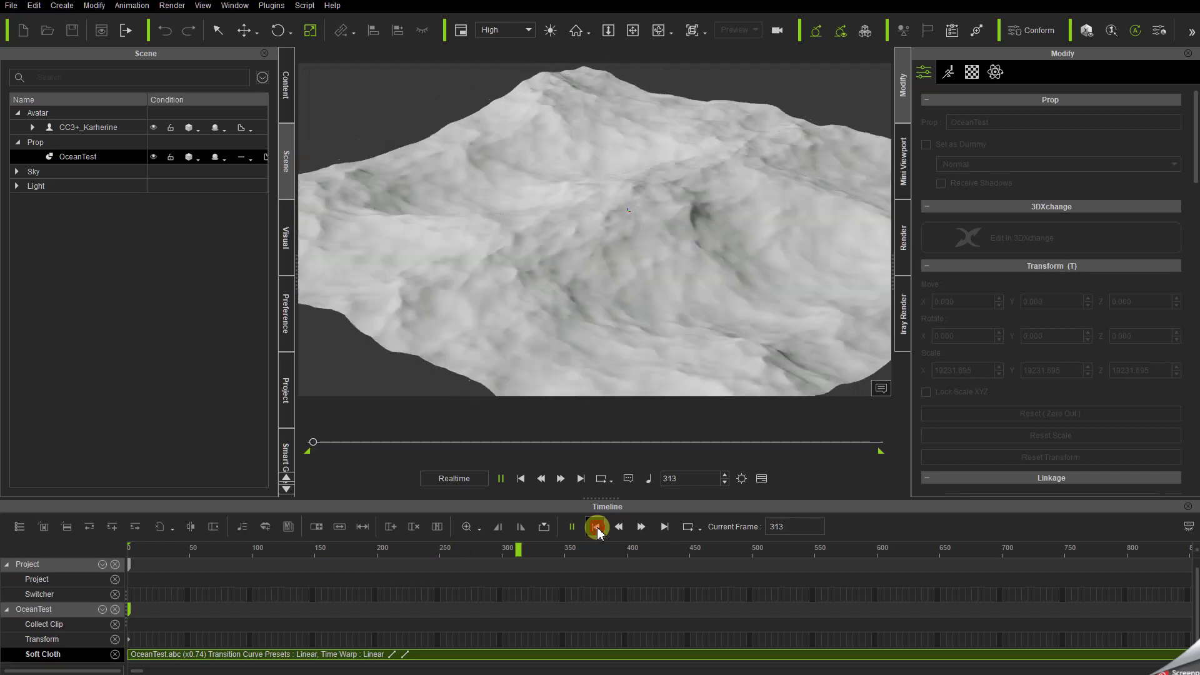
click(596, 527)
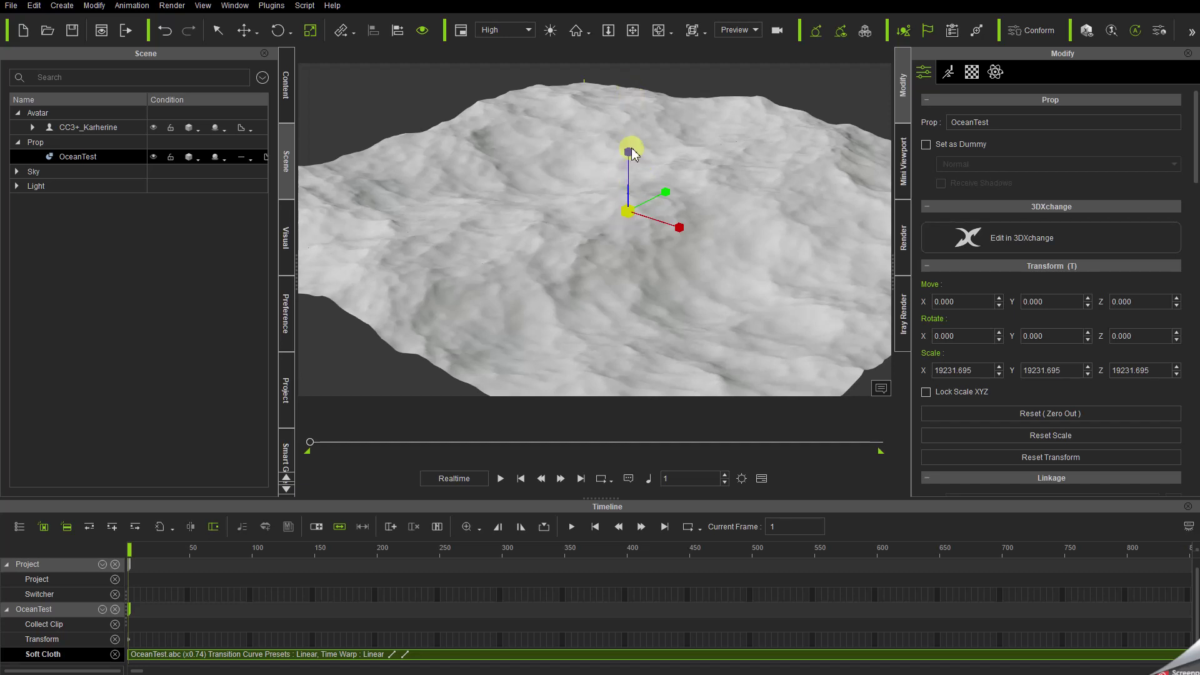
Reduce the ocean prop's height with the Z scale handle and preview the animation
drag(633, 155, 619, 249)
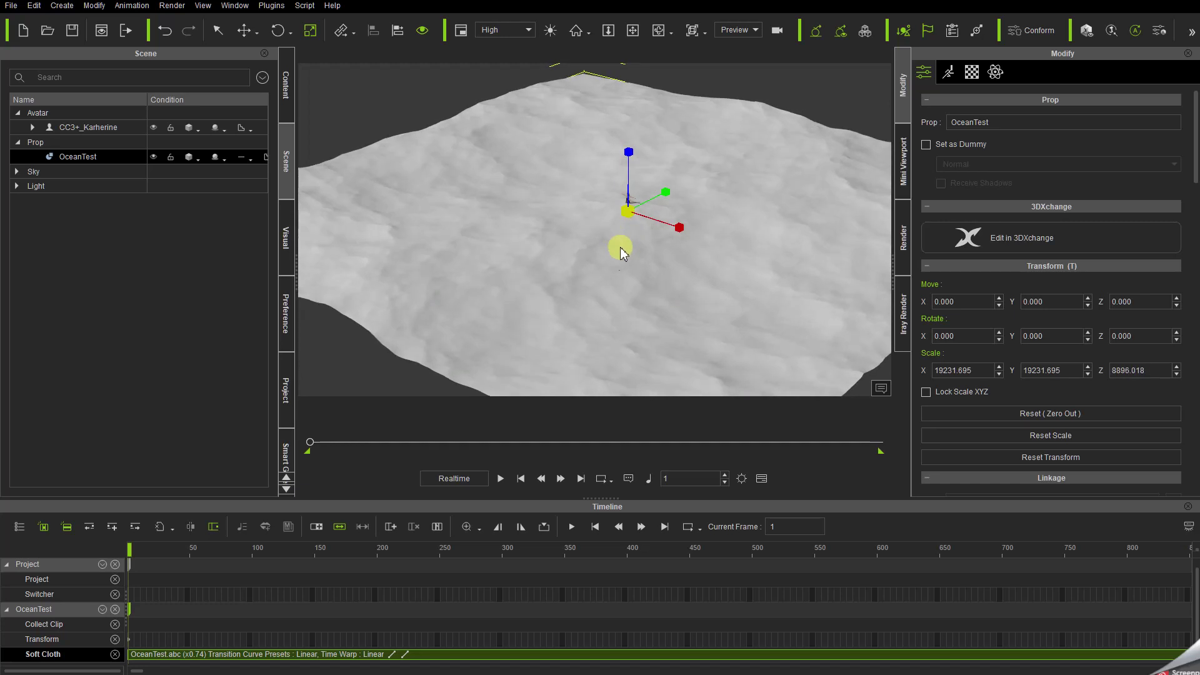
click(500, 480)
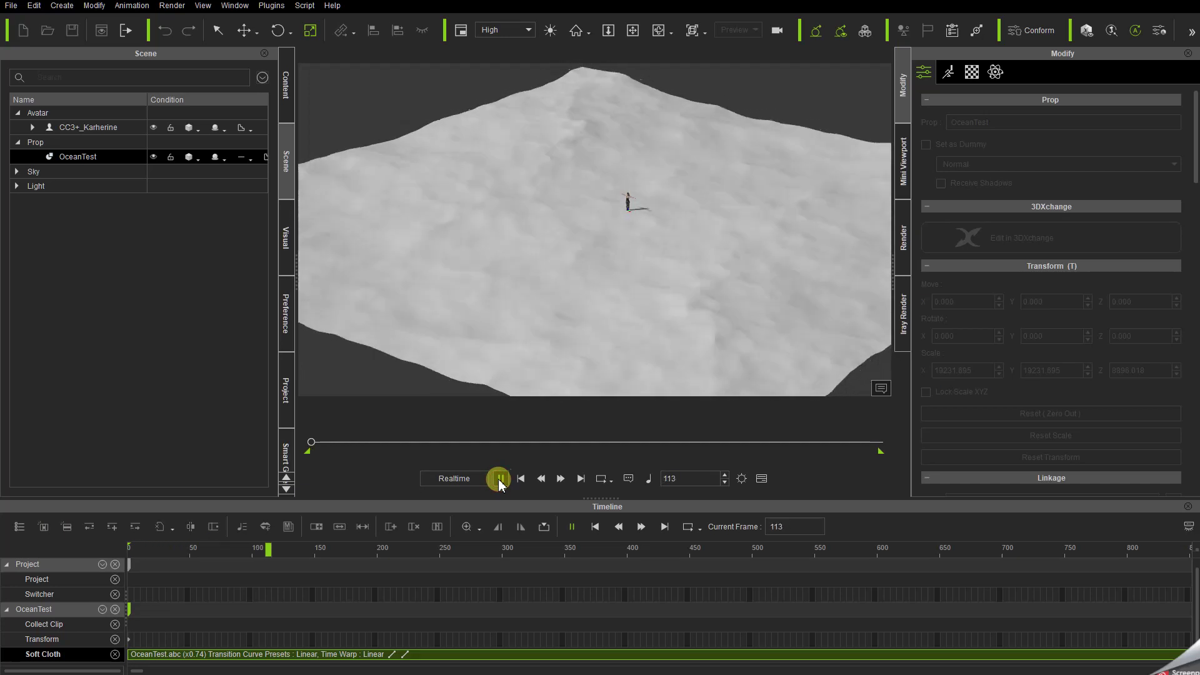
click(520, 478)
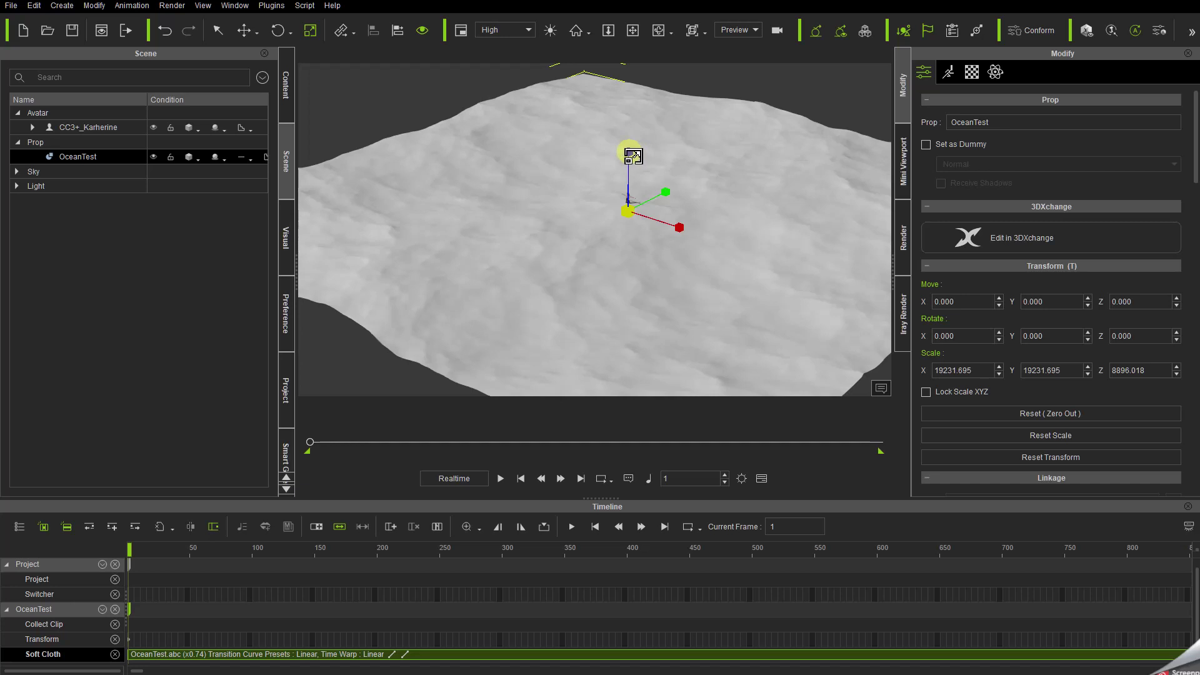
Stretch the ocean prop much taller on Z and play back the taller waves
drag(631, 155, 635, 22)
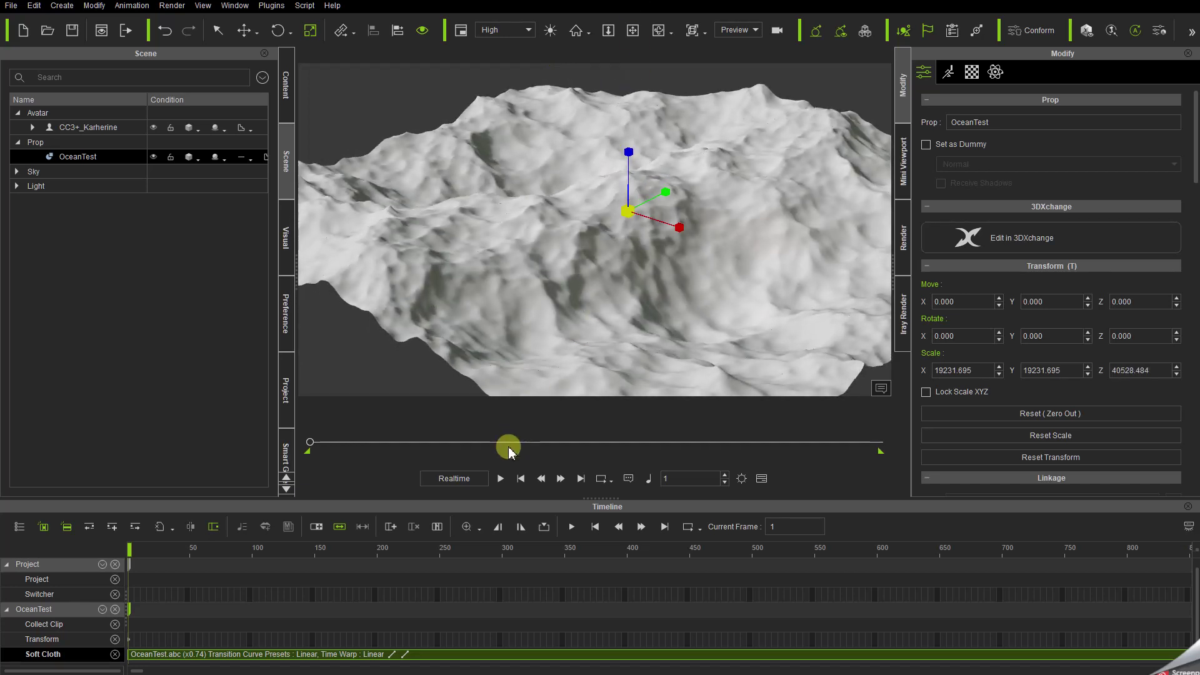
click(500, 479)
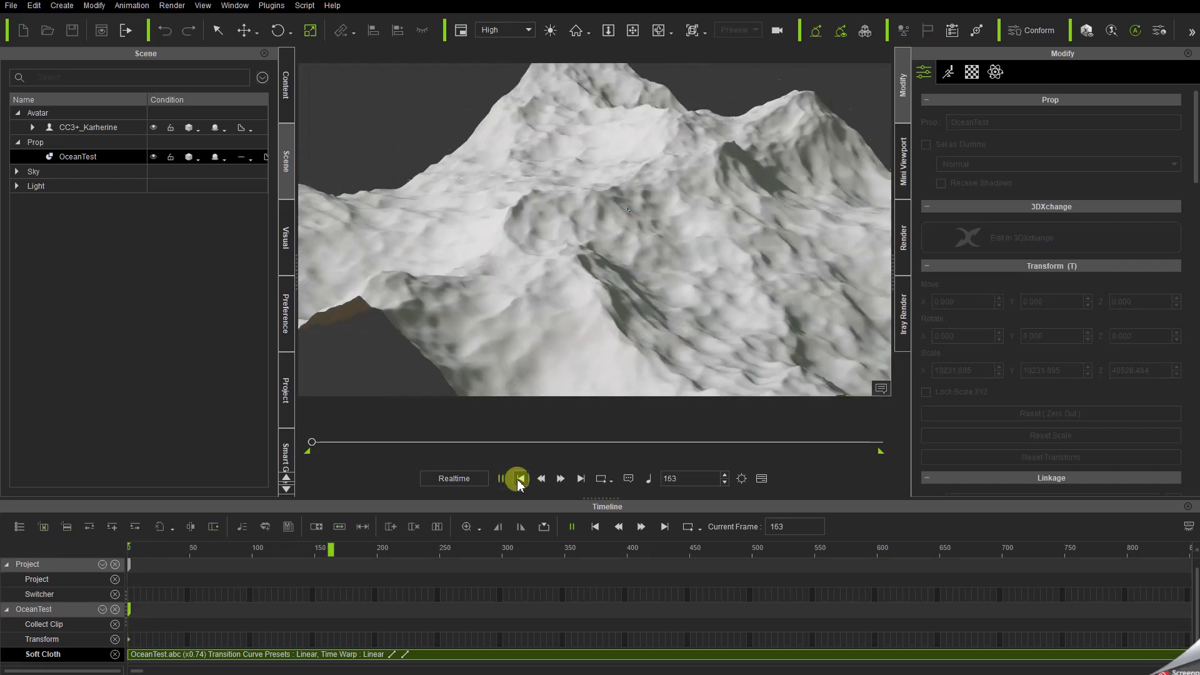
click(519, 480)
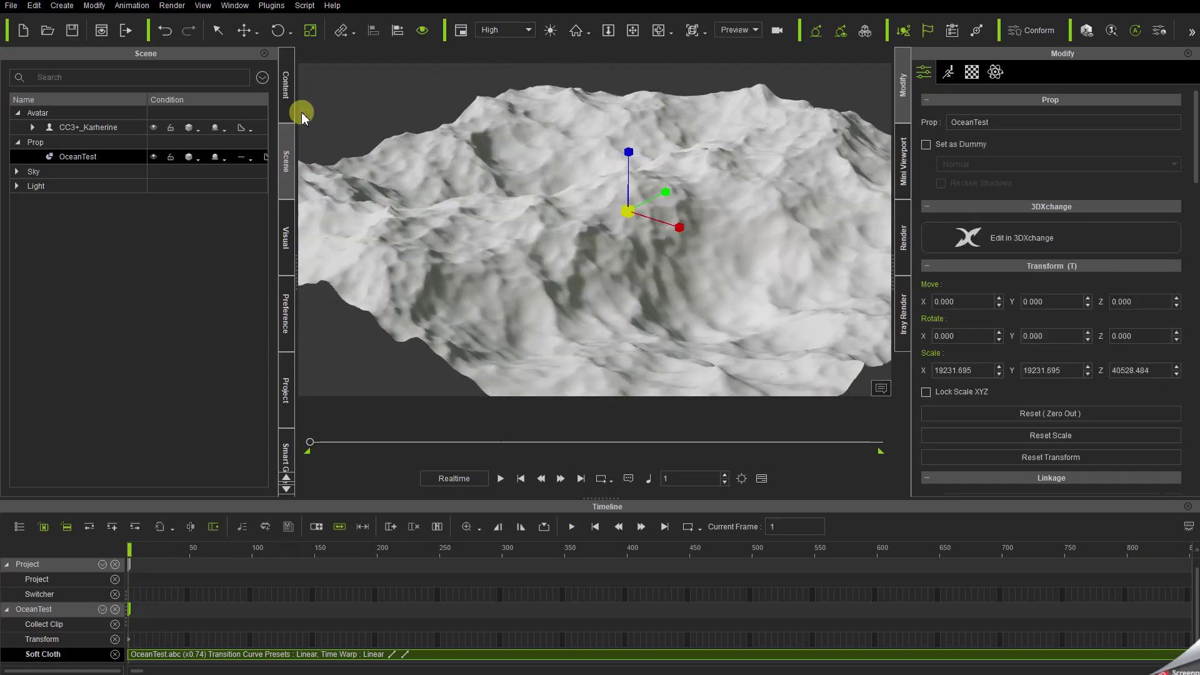
Apply the cyan Glass01 material from the Content Material library to the ocean prop
click(286, 87)
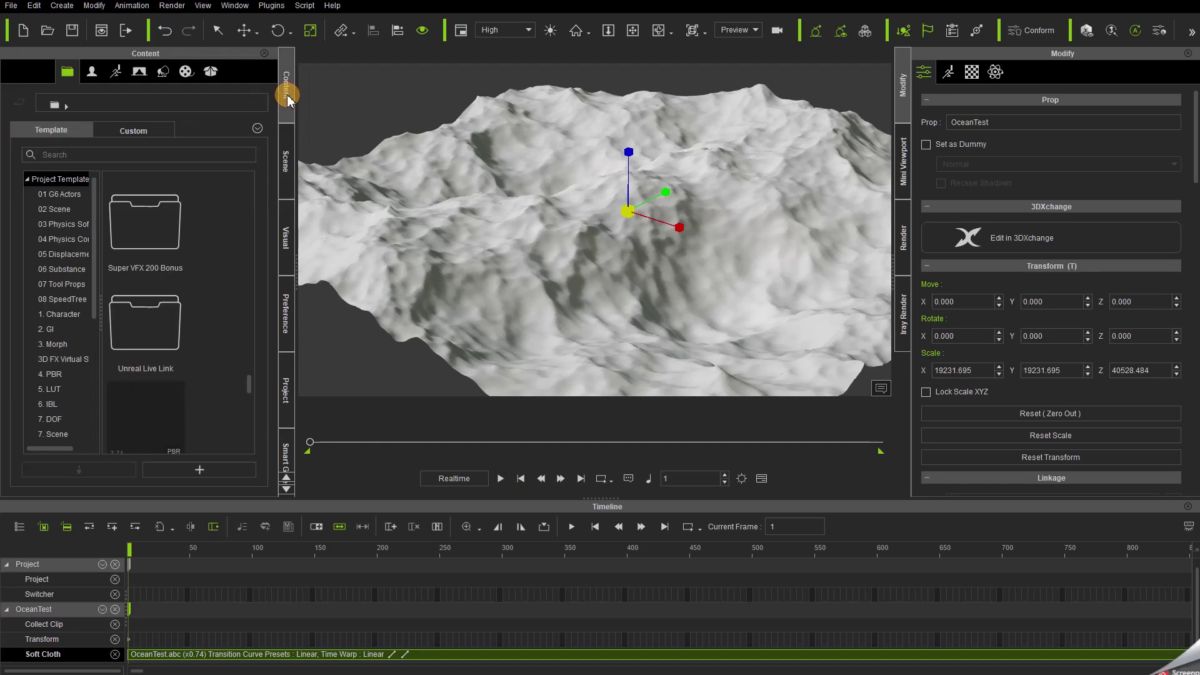
click(186, 72)
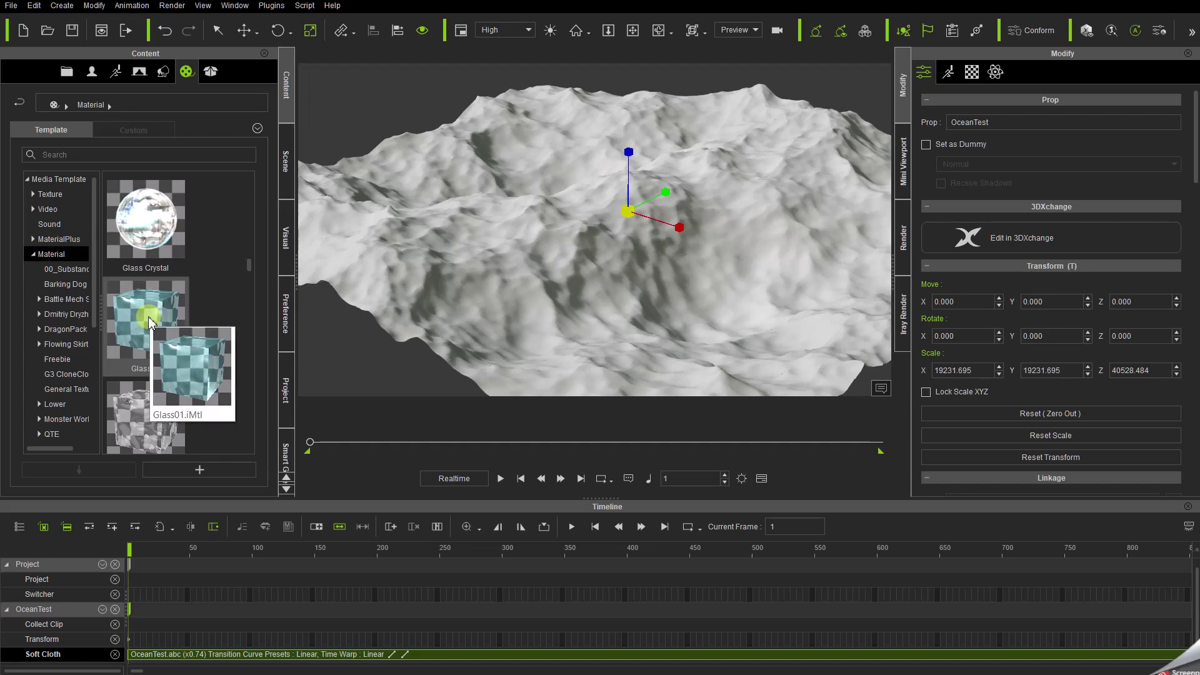
drag(148, 322, 516, 267)
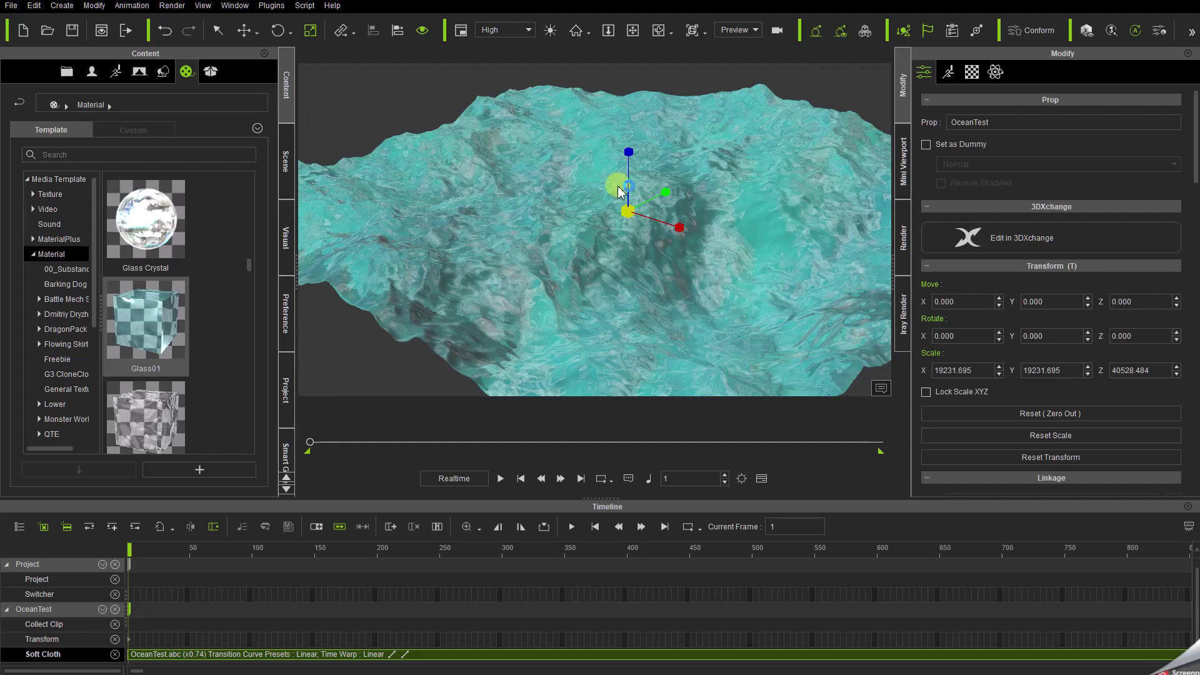
Flatten the ocean to about half its height (Z scale about 20355), then preview playback
drag(637, 156, 630, 275)
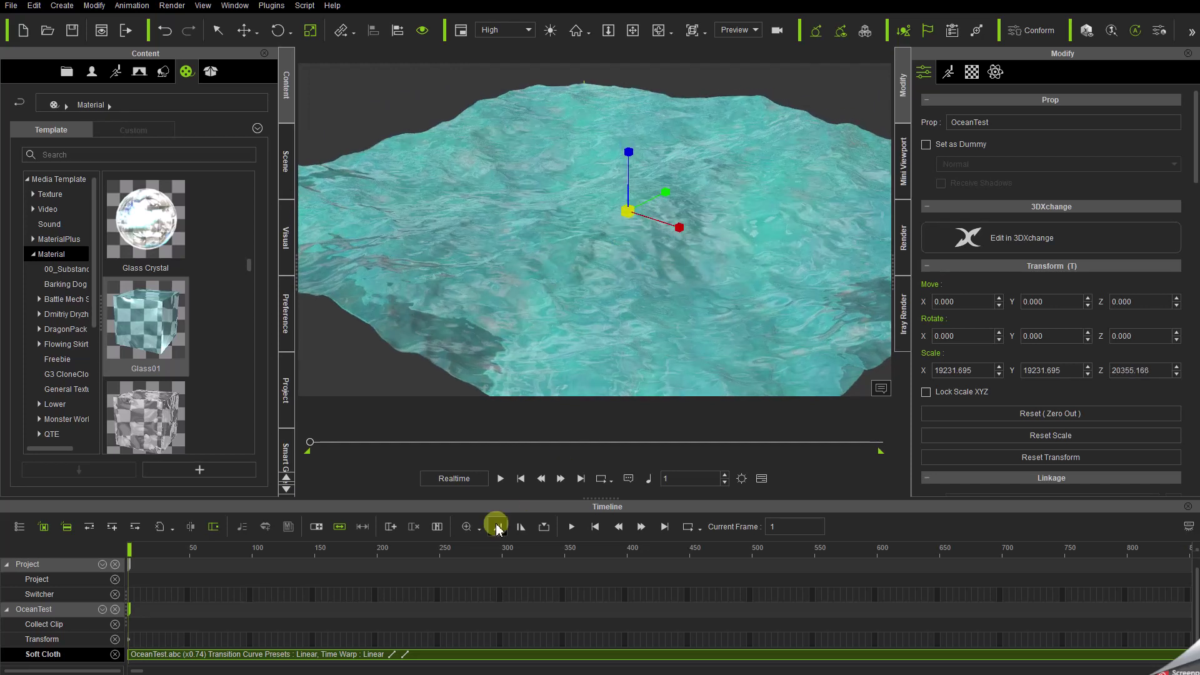
click(499, 479)
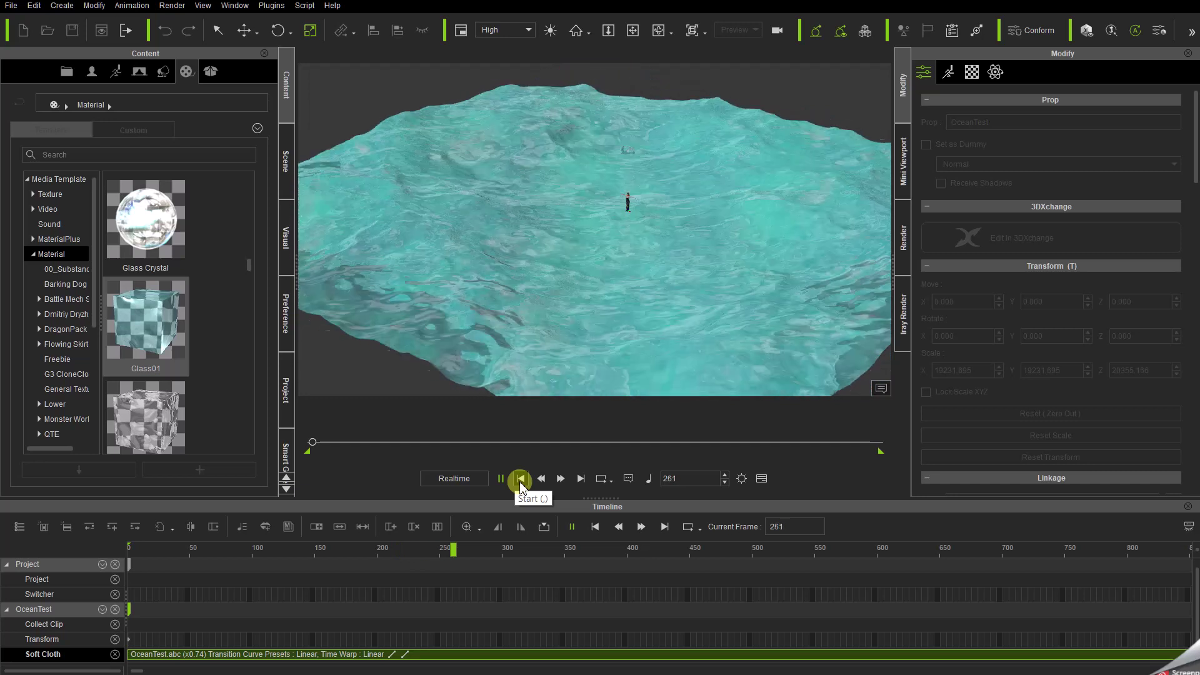
click(522, 483)
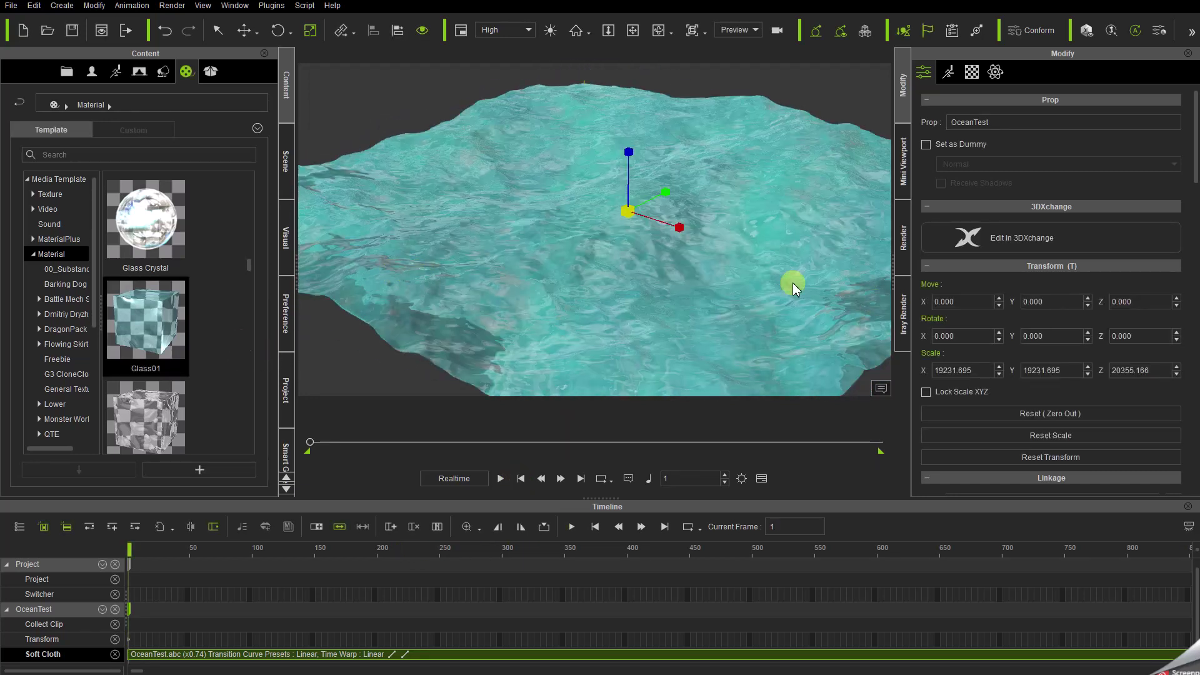
Set the ocean material's Shader Type to PBR and open Adjust Color for the Roughness slot
click(972, 72)
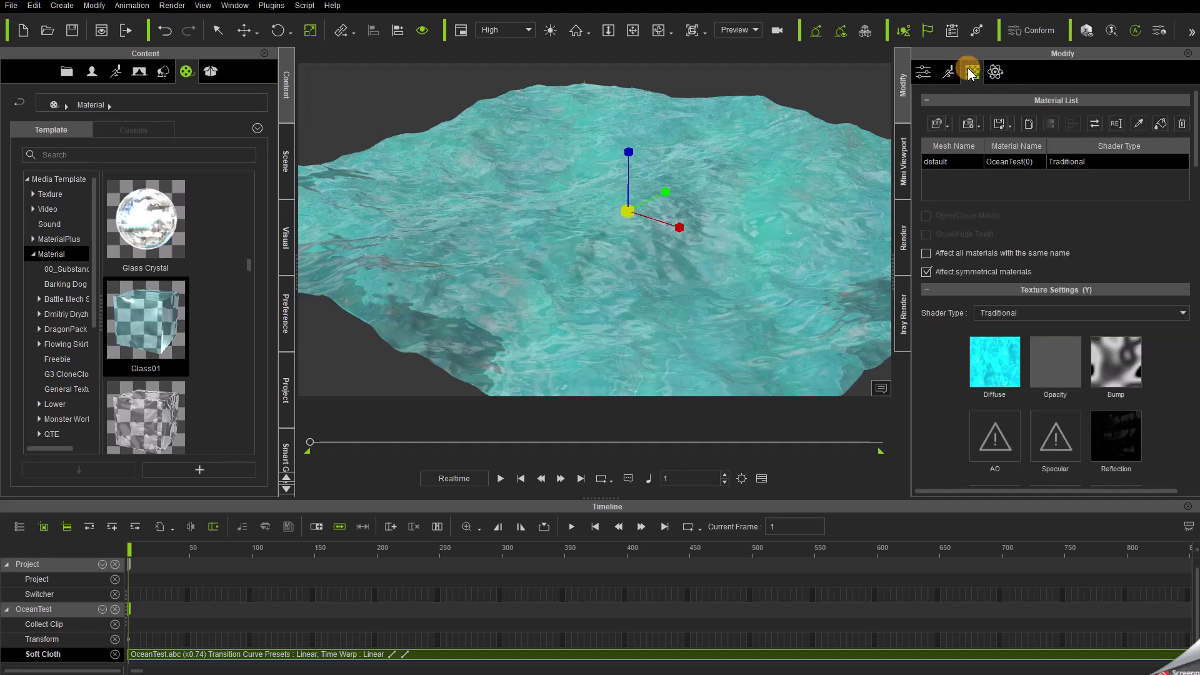
click(1055, 313)
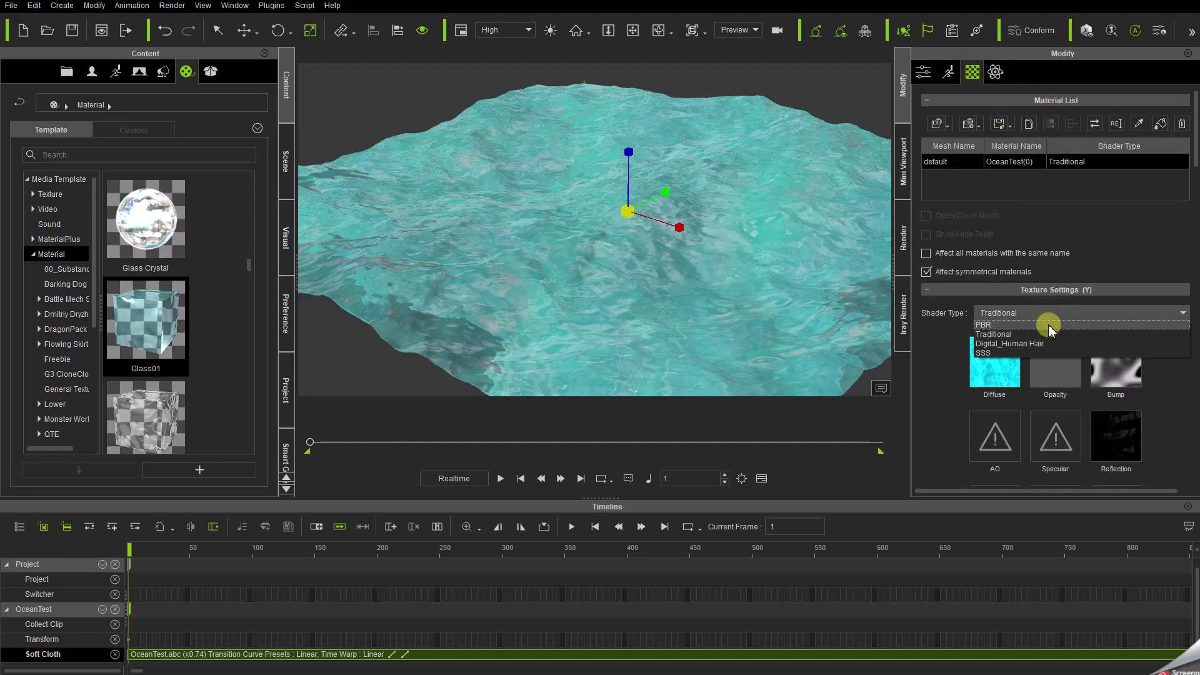
click(1049, 325)
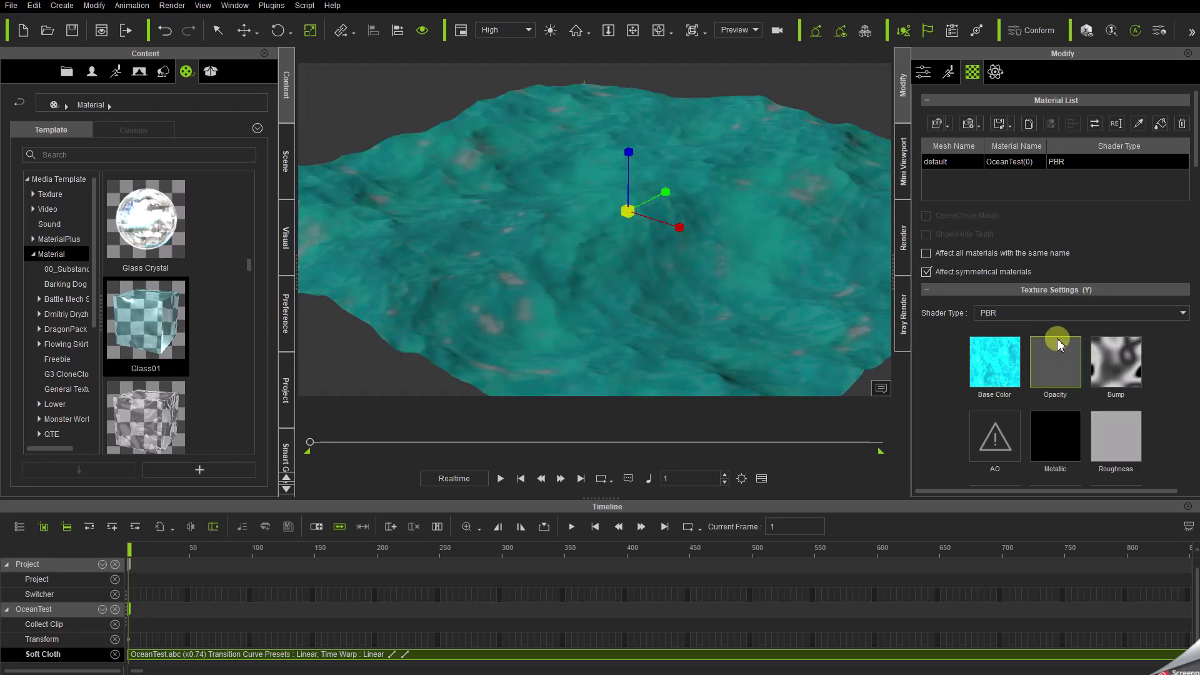
scroll(1173, 405, down, 2)
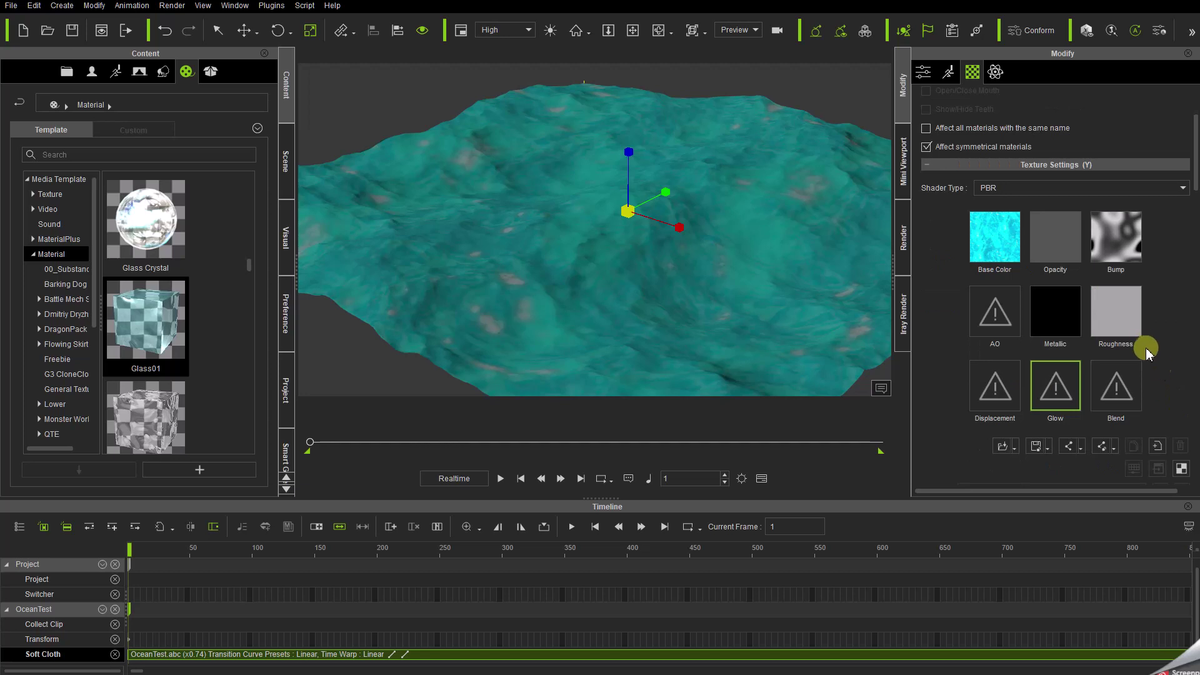
mouse_move(1116, 436)
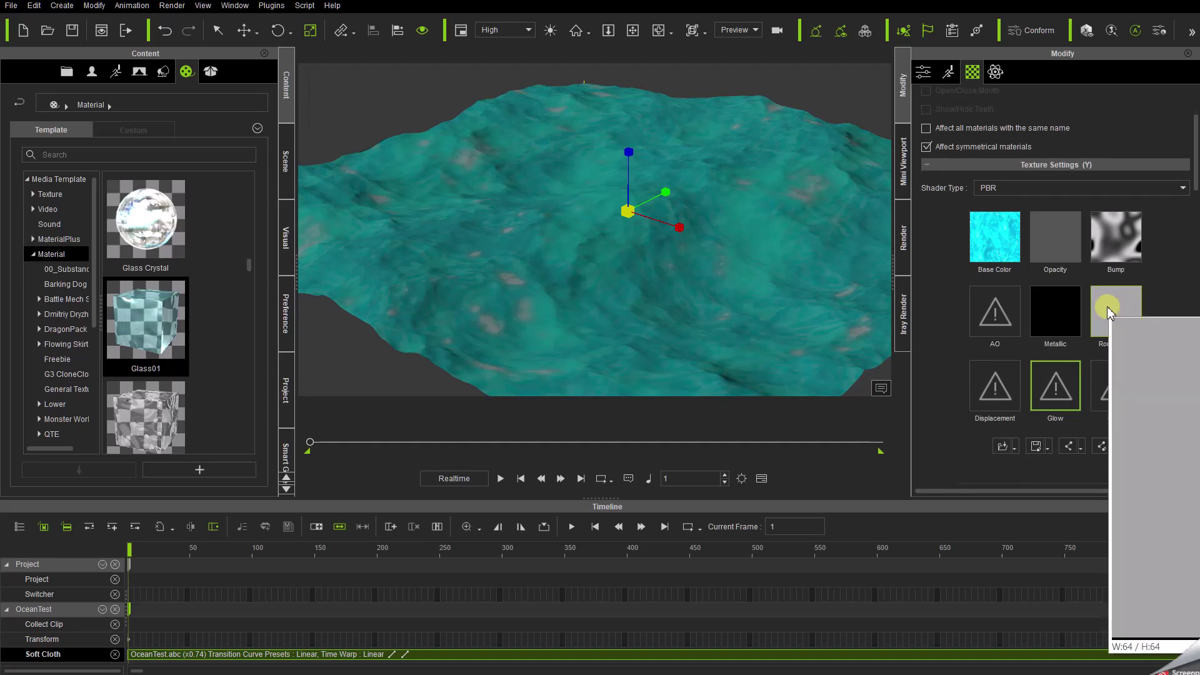
click(1107, 312)
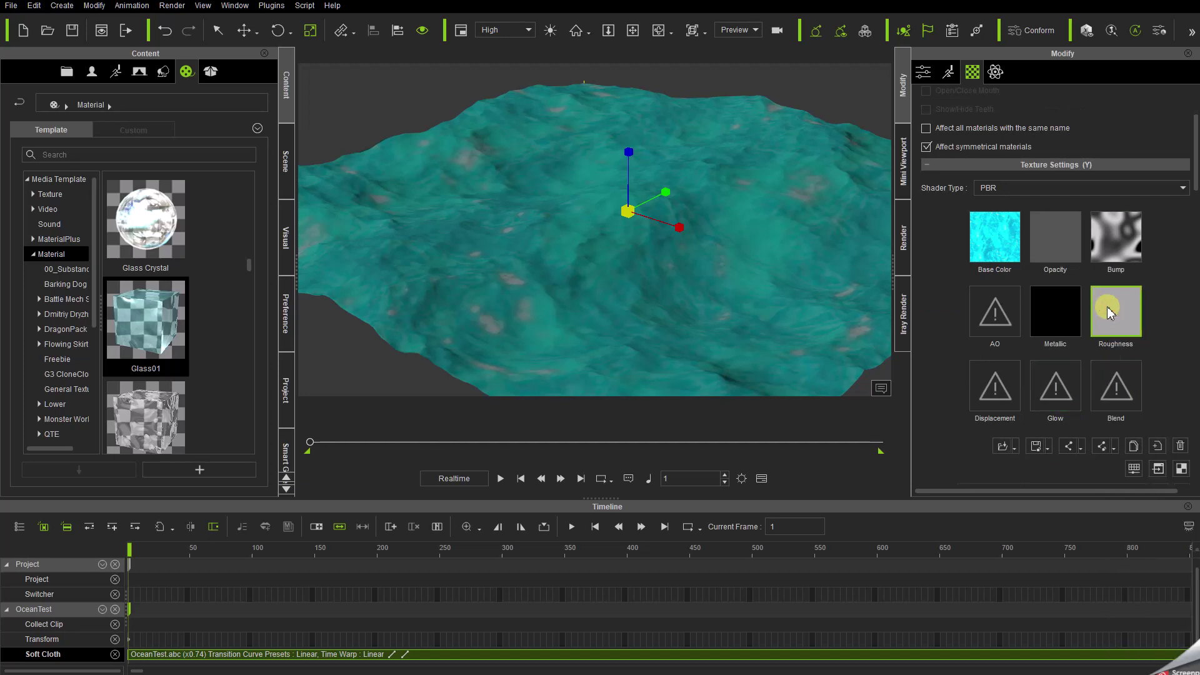
click(1135, 469)
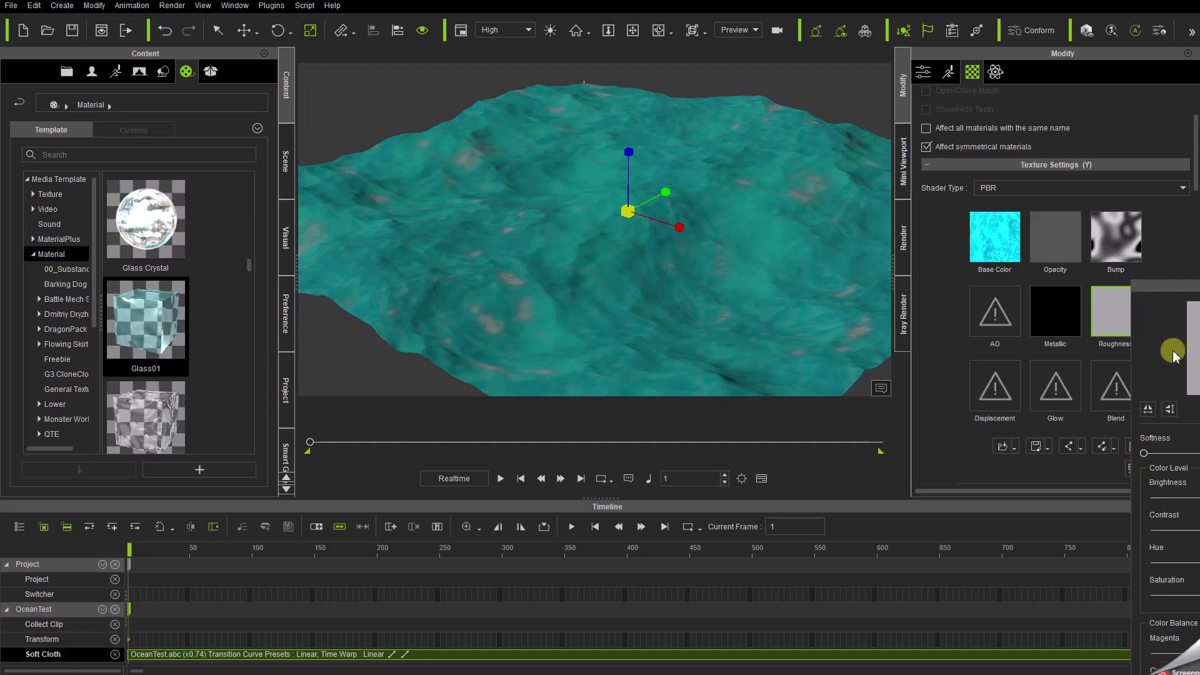
Drag the Roughness map's brightness down to black
drag(1192, 282, 778, 111)
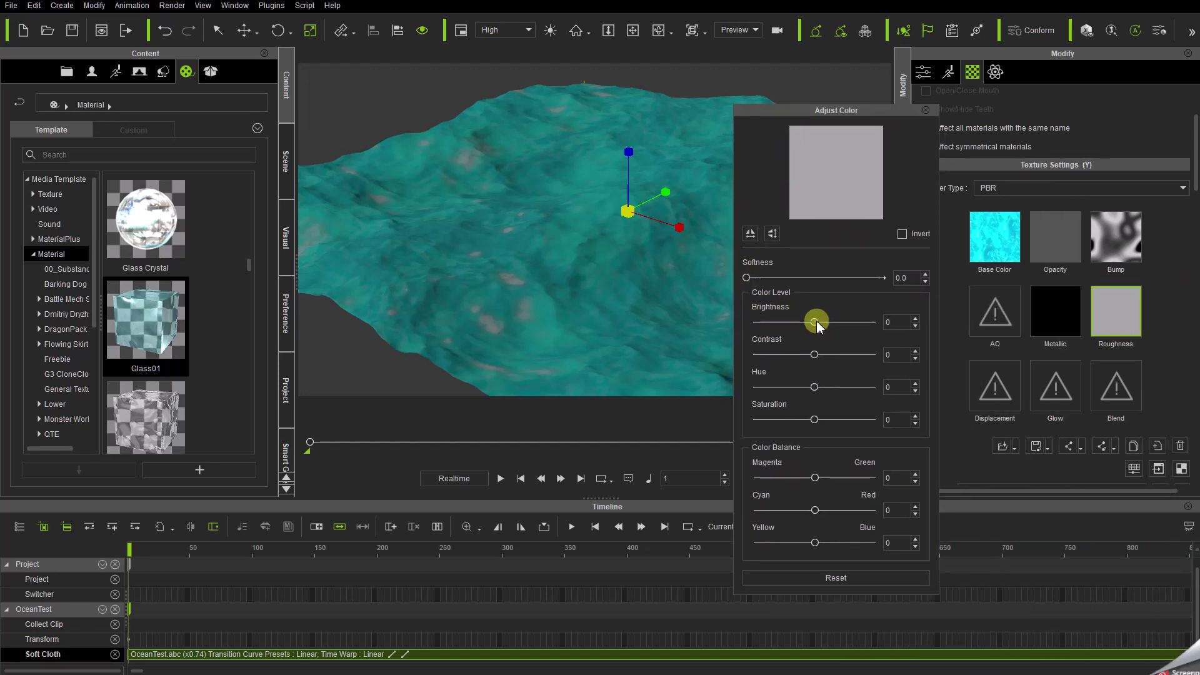
drag(816, 324, 762, 350)
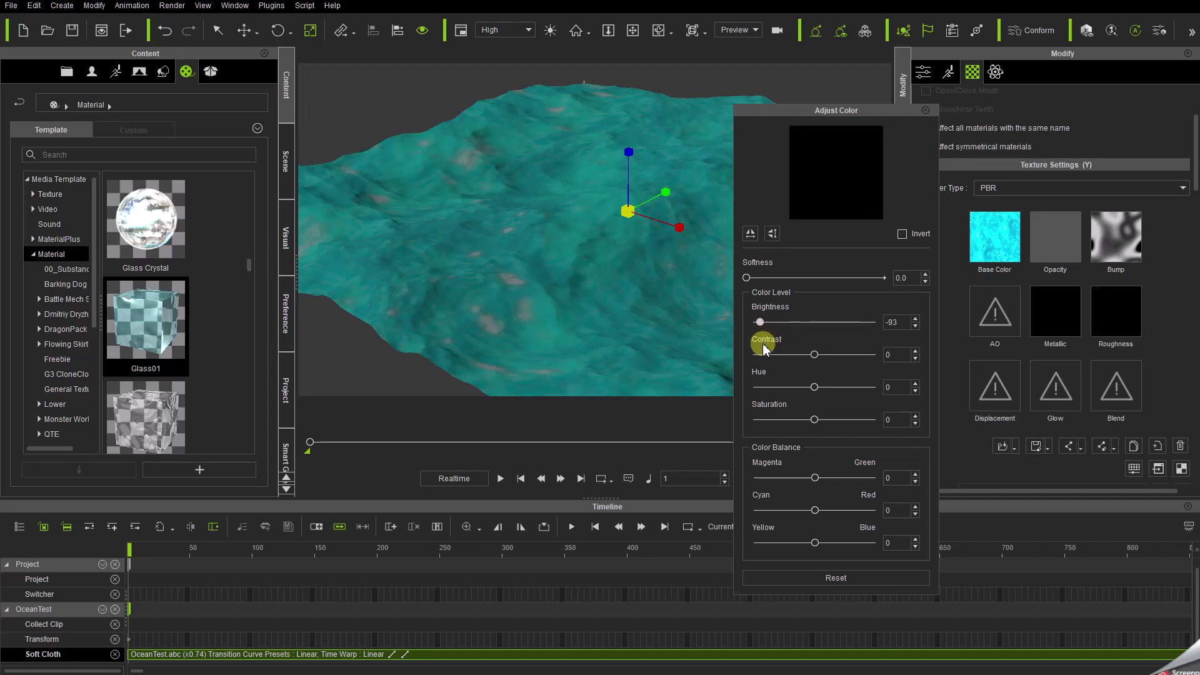
drag(777, 345, 783, 346)
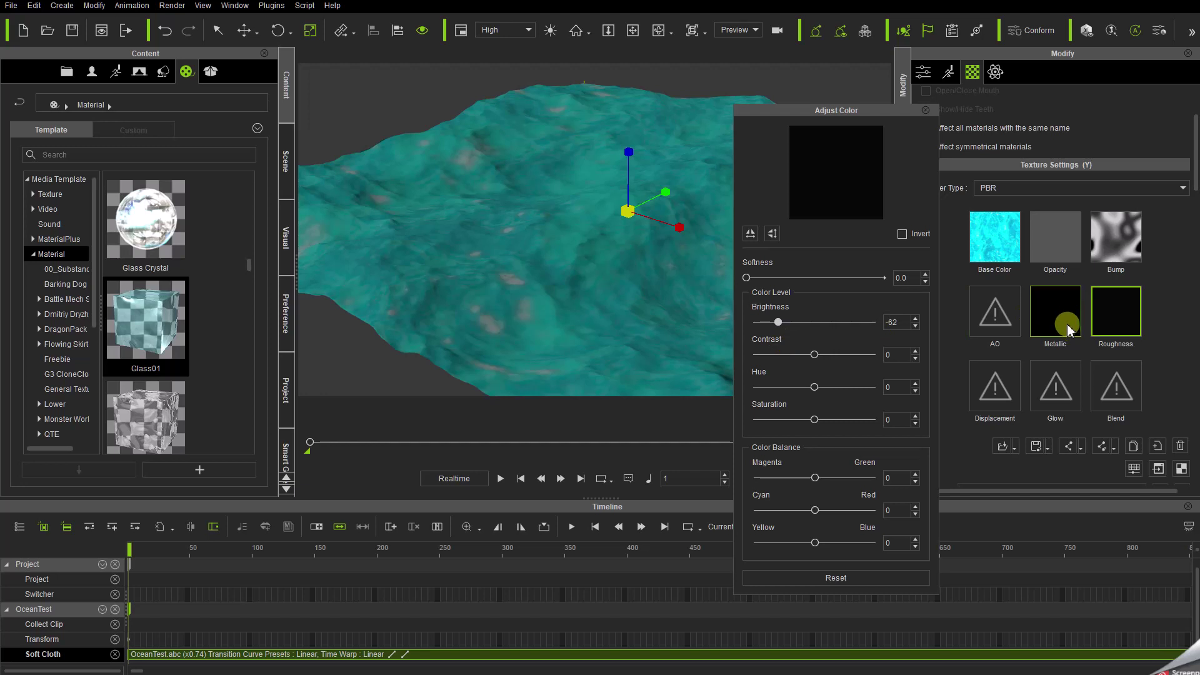
Raise the Metallic map's brightness to about 91 and close Adjust Color
click(1058, 310)
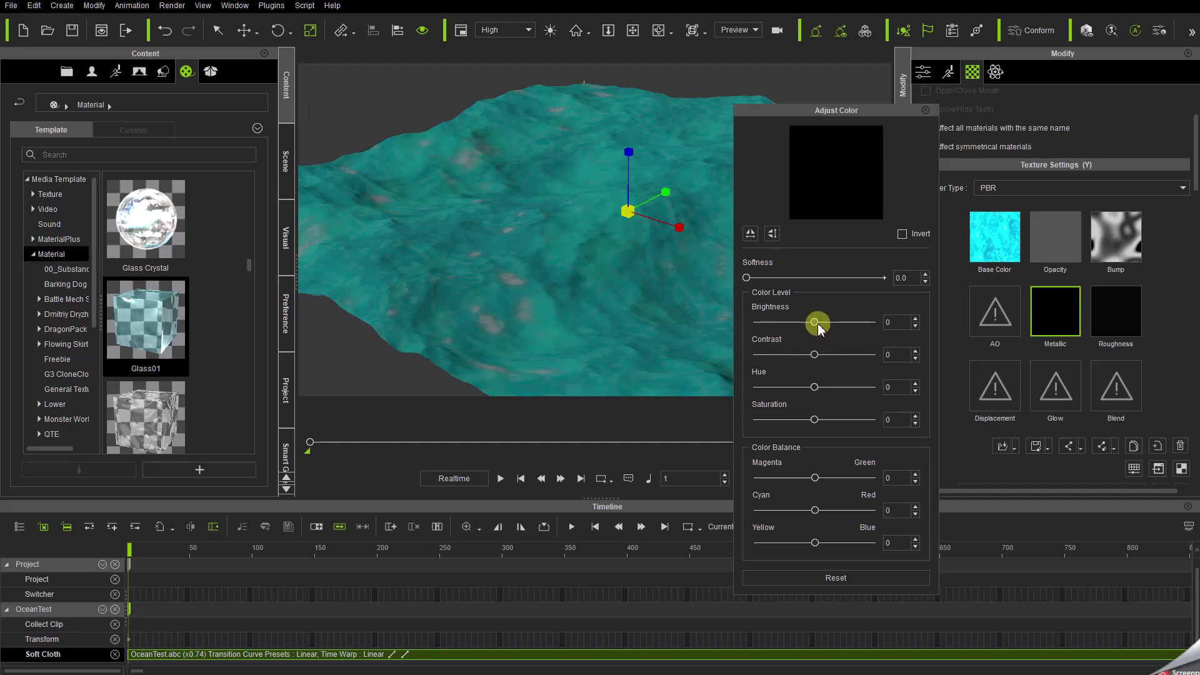
drag(813, 324, 863, 317)
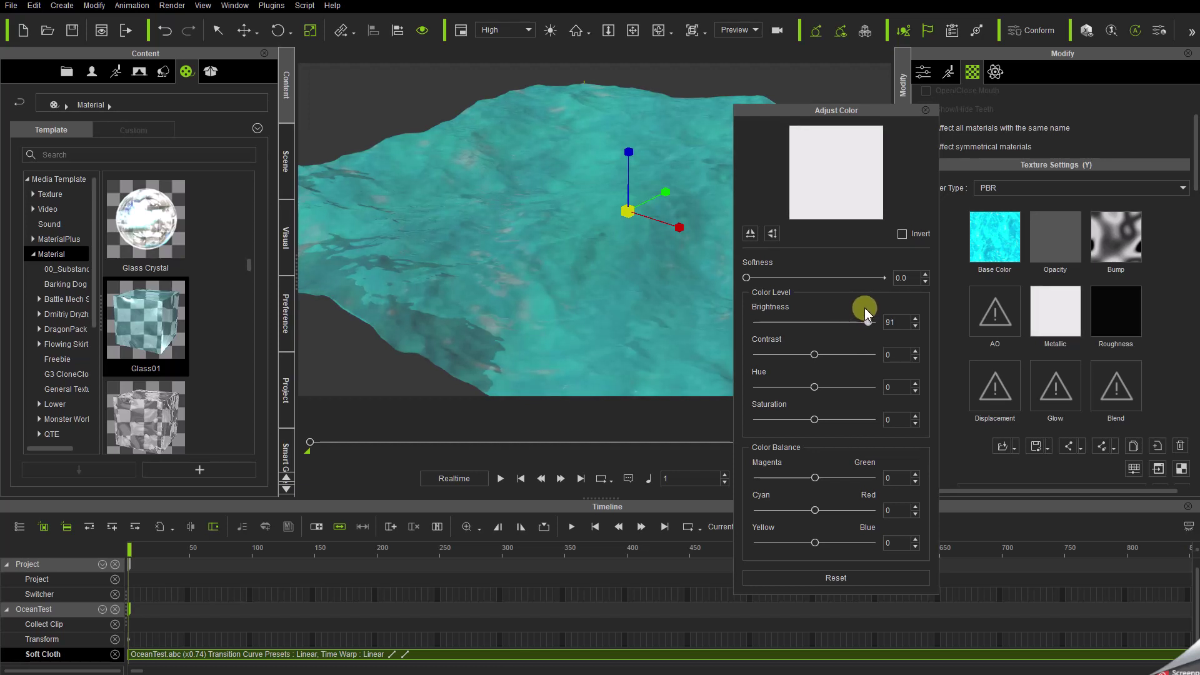
click(925, 109)
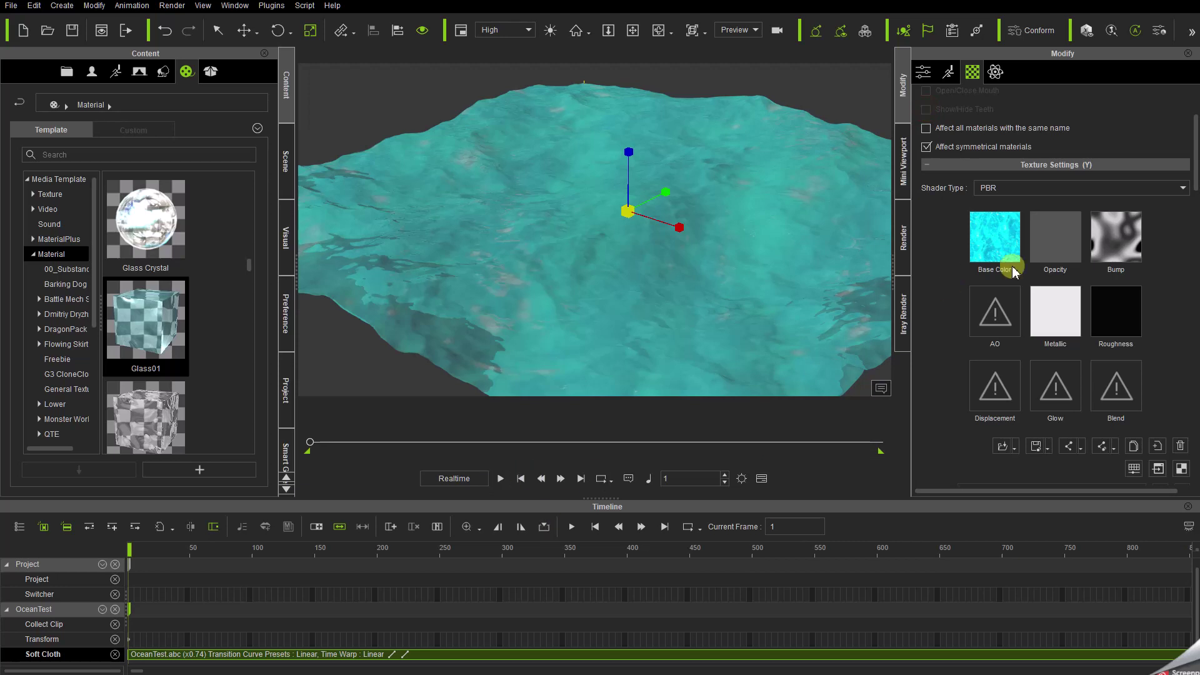
Clear the Bump texture slot, leaving the cyan Base Color texture on the ocean
click(1129, 246)
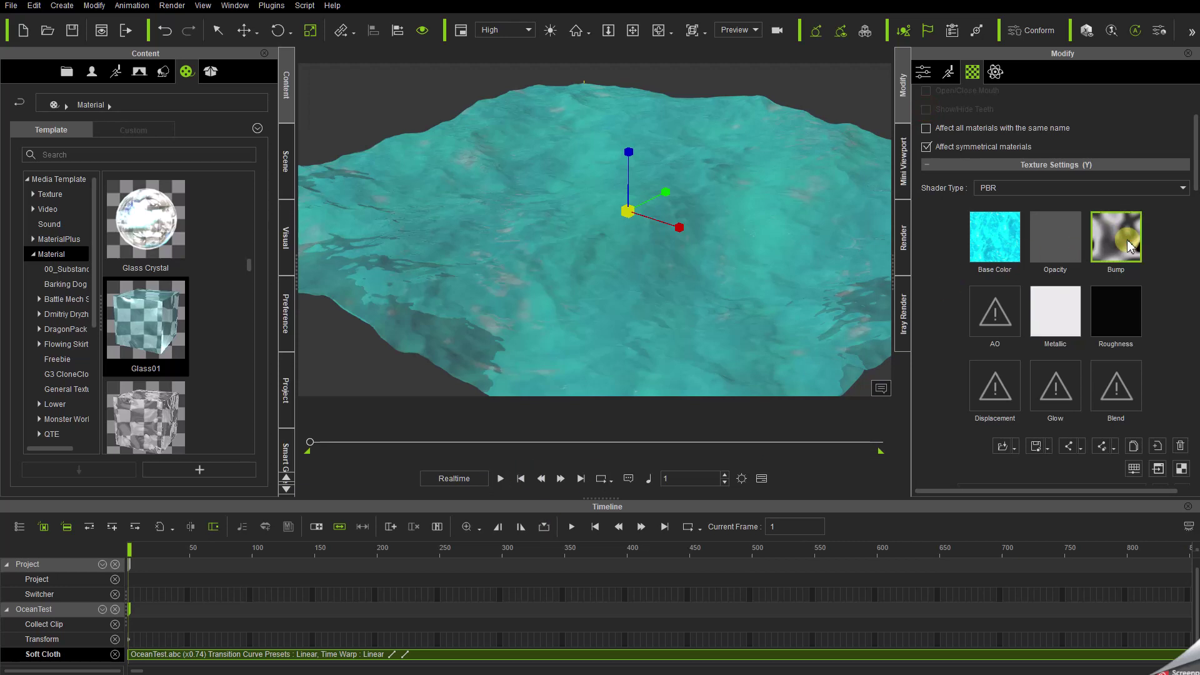
click(1182, 446)
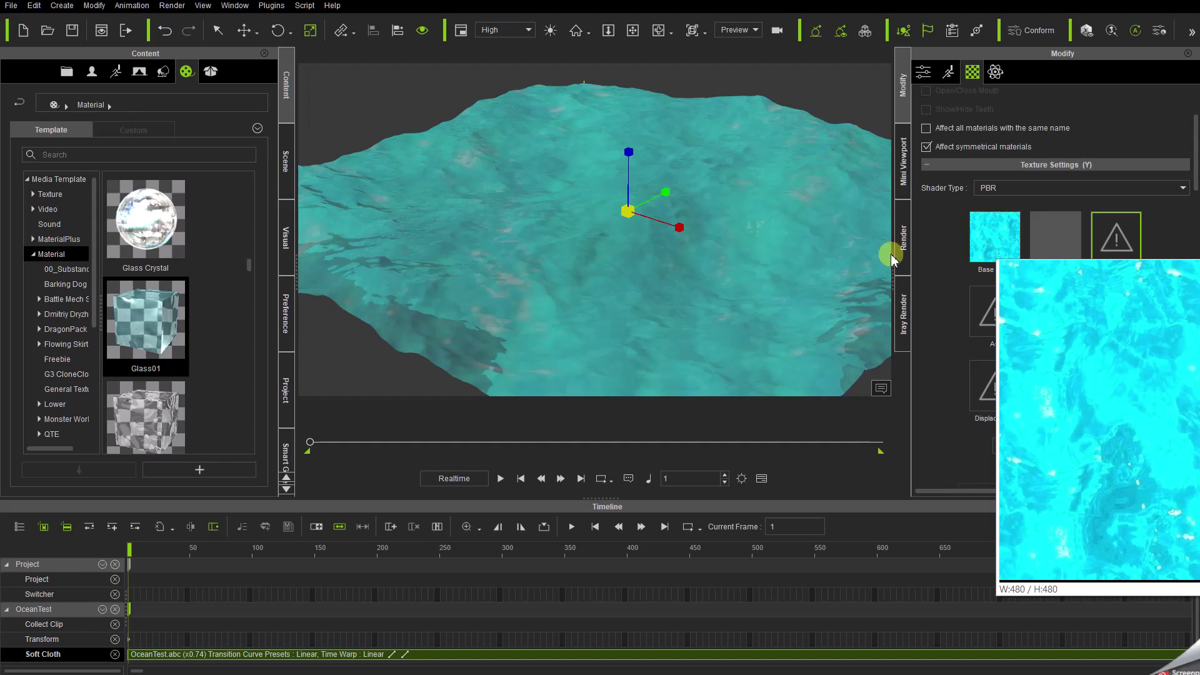
Set IBL Strength to 29 in the Visual tab, then play and stop the teal ocean animation
click(293, 254)
scroll(201, 385, up, 3)
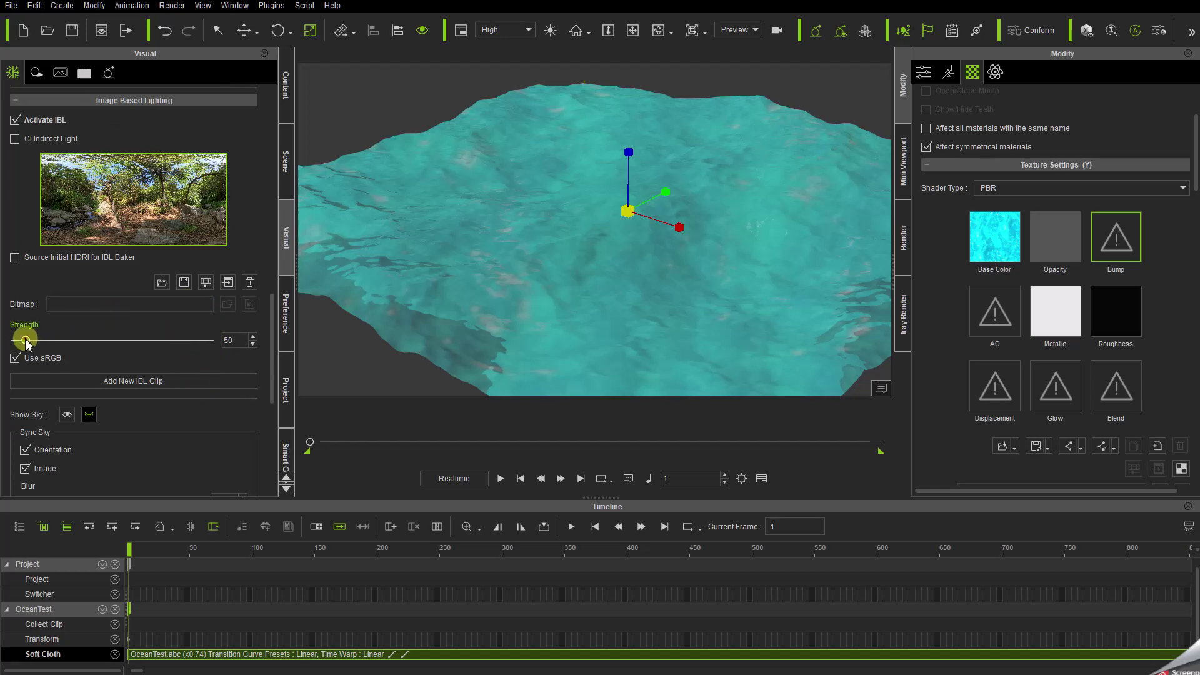
drag(25, 343, 169, 348)
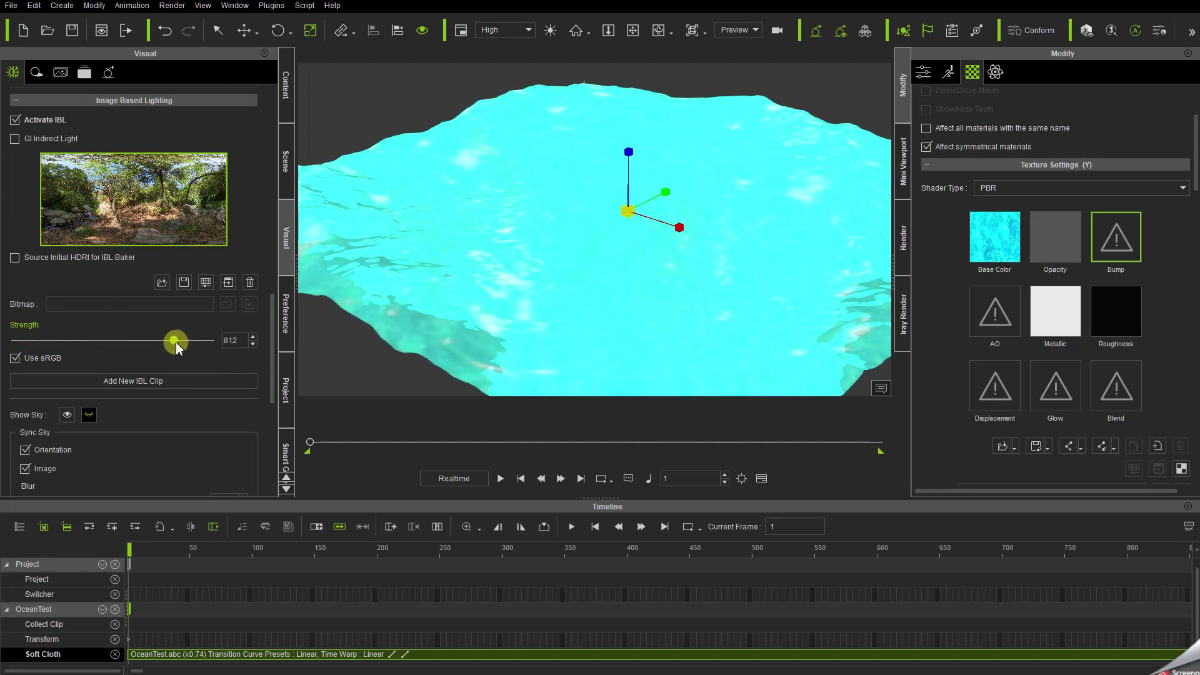
drag(178, 346, 22, 388)
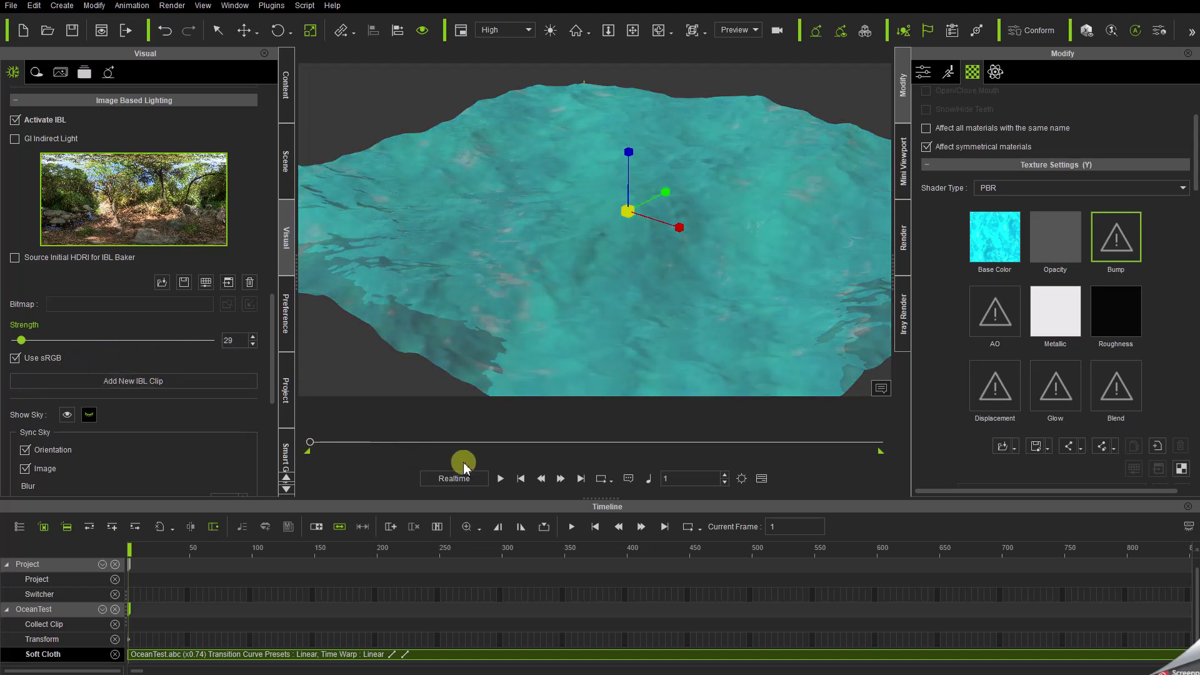
click(500, 480)
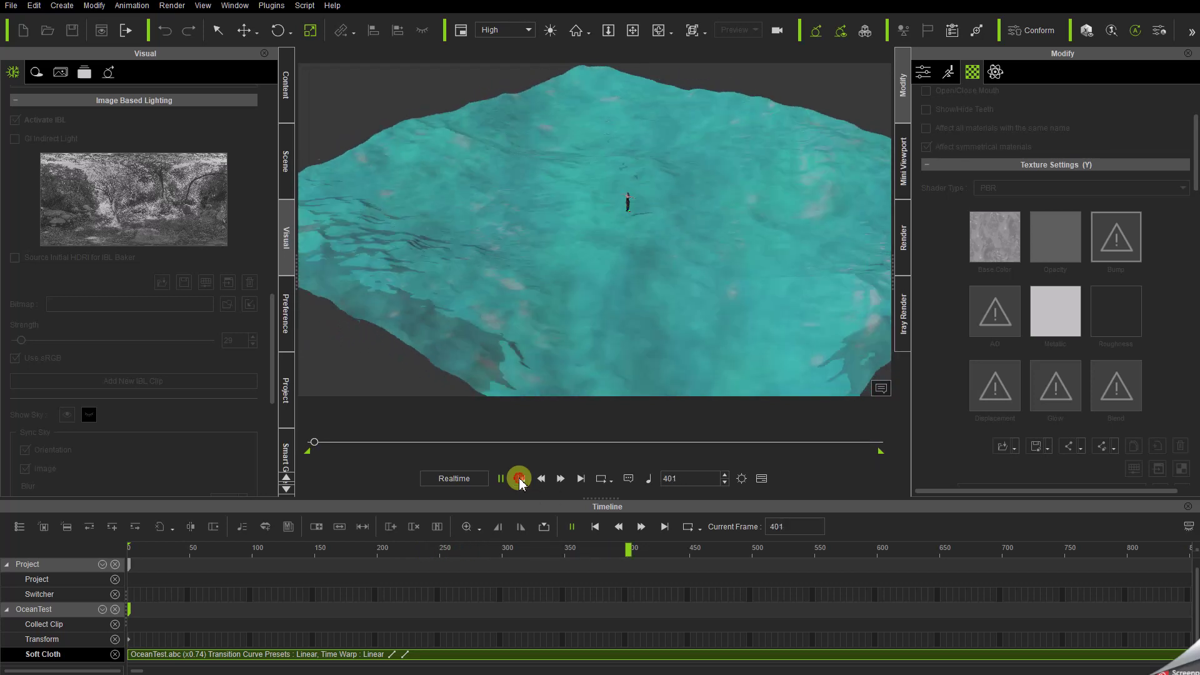
click(520, 479)
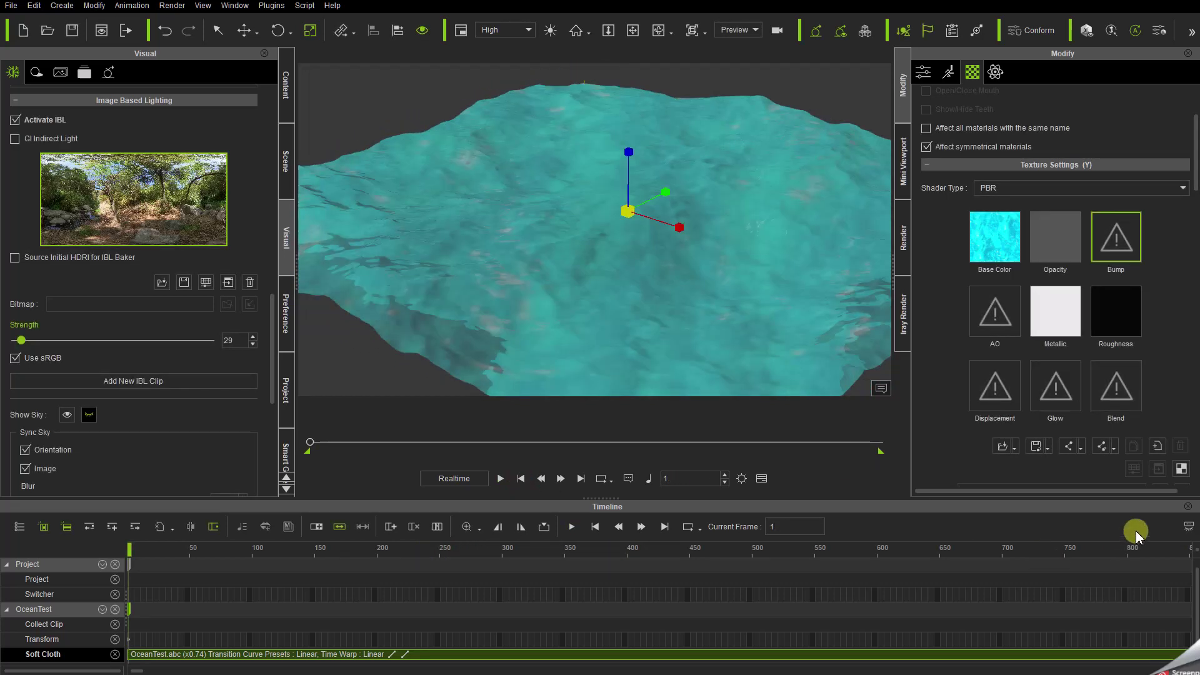